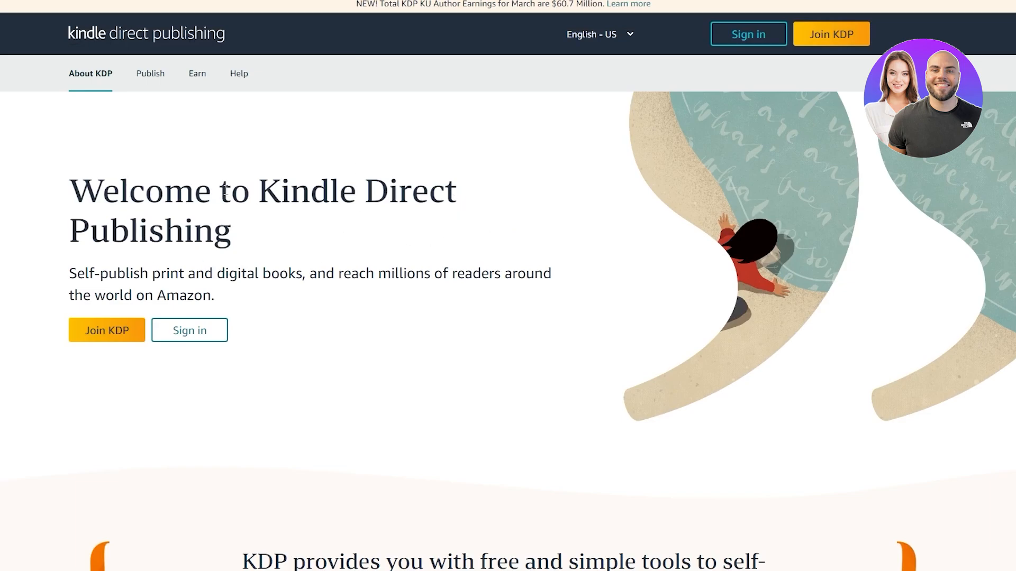
# - Sign in to Kindle Direct Publishing with the existing Amazon login, entering the account e-mail and password
pyautogui.scroll(-15, 613, 303)
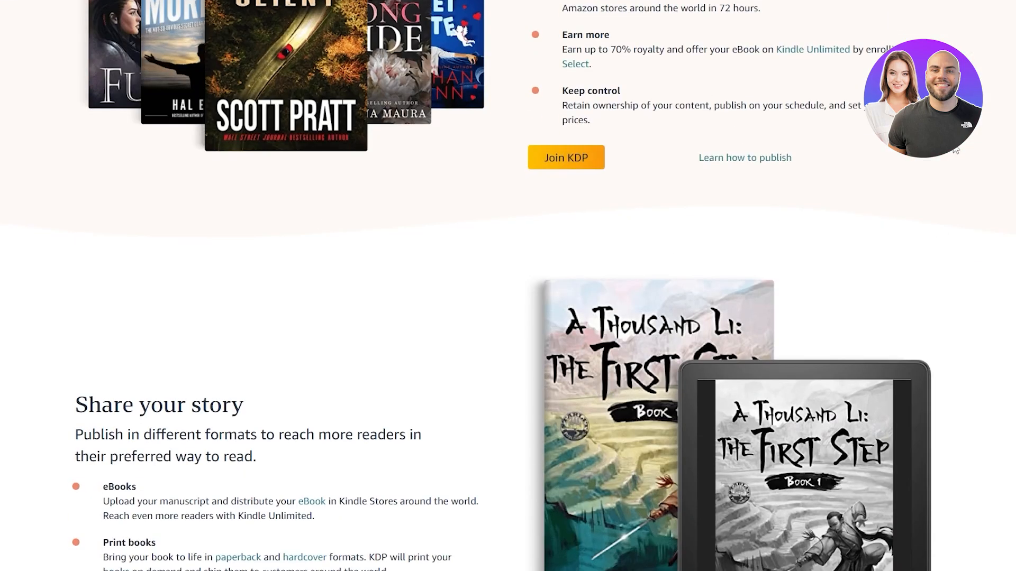
pyautogui.scroll(3, 562, 167)
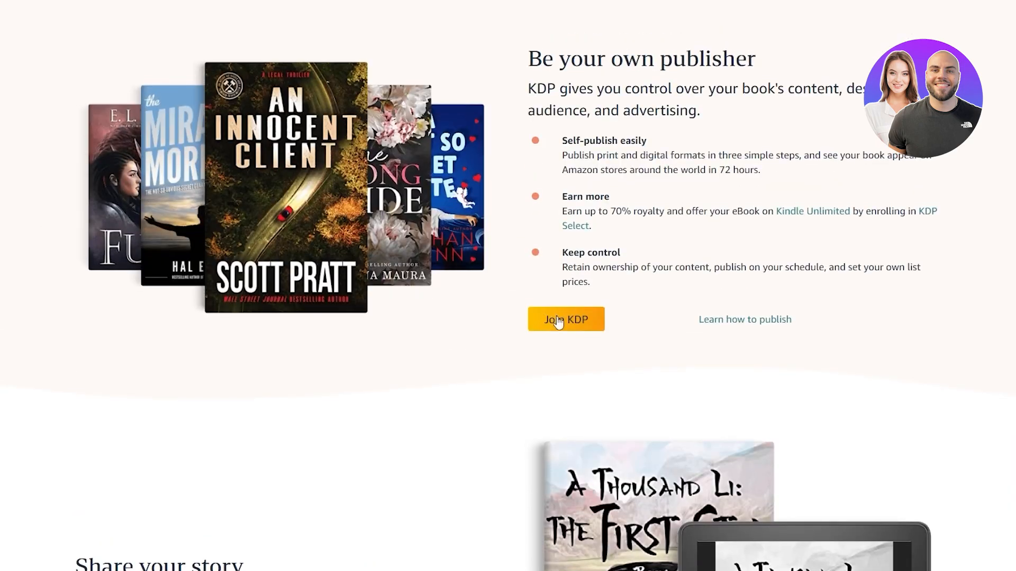
pyautogui.scroll(10, 561, 330)
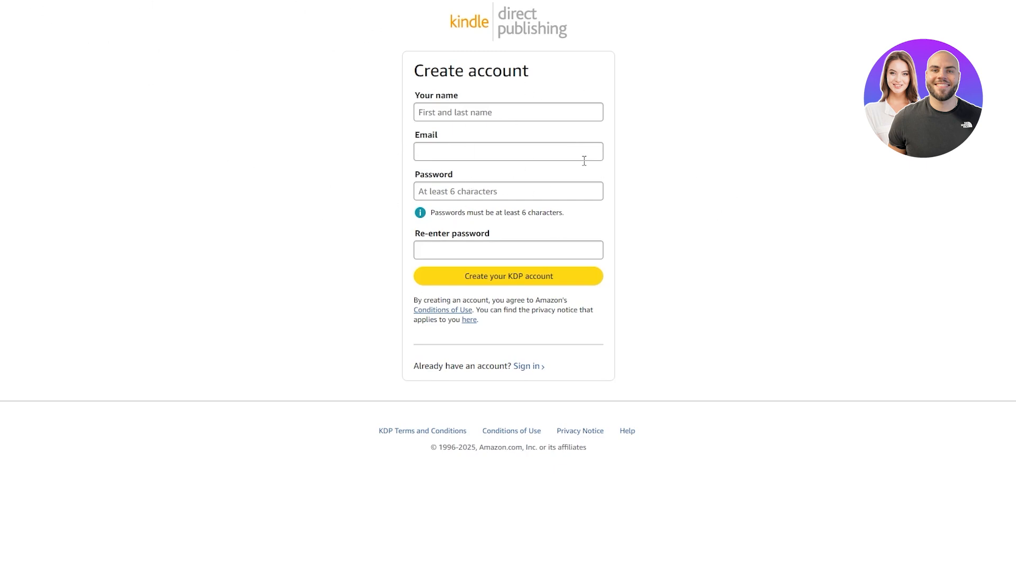
pyautogui.click(538, 369)
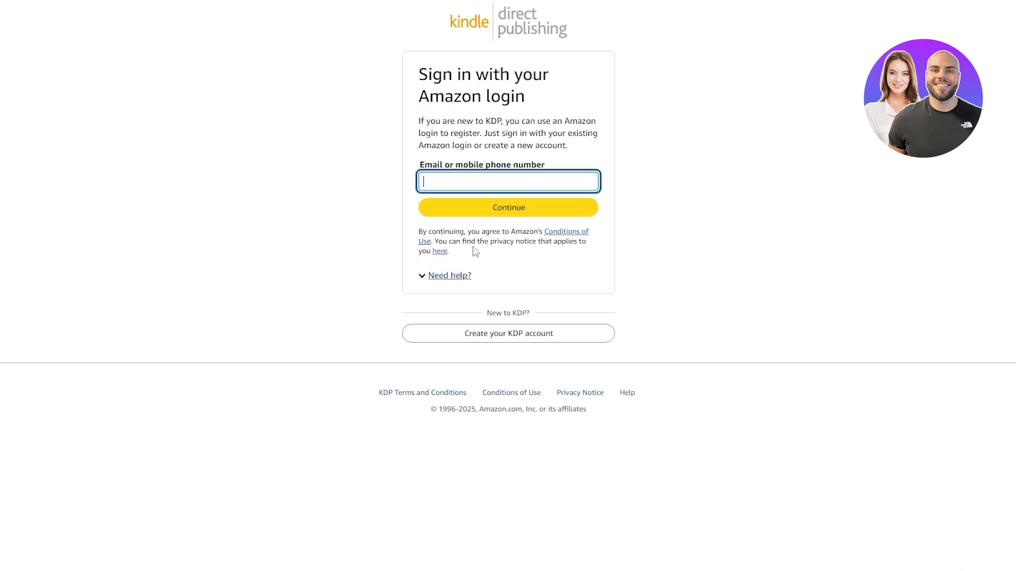
pyautogui.click(503, 228)
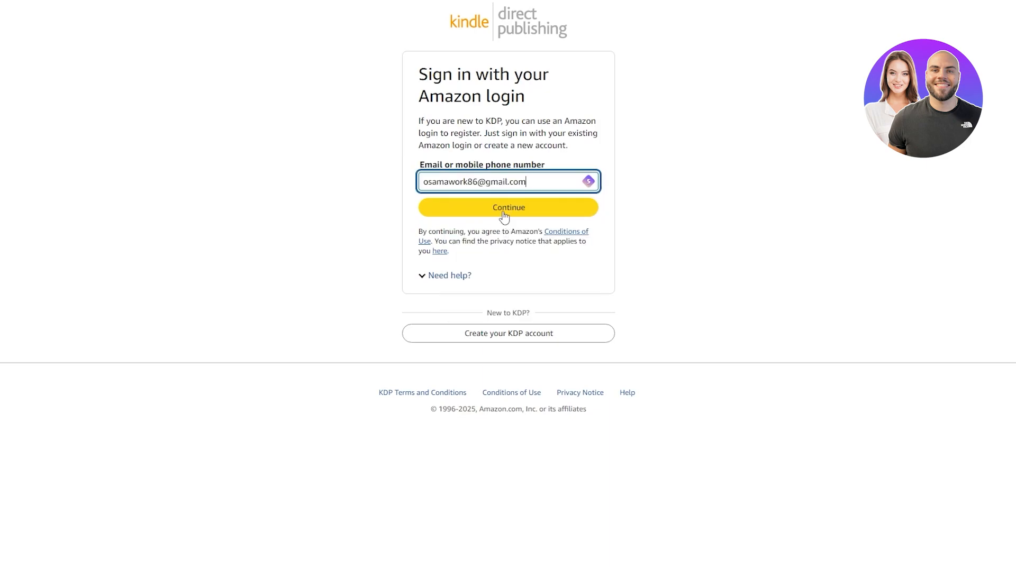
pyautogui.click(504, 216)
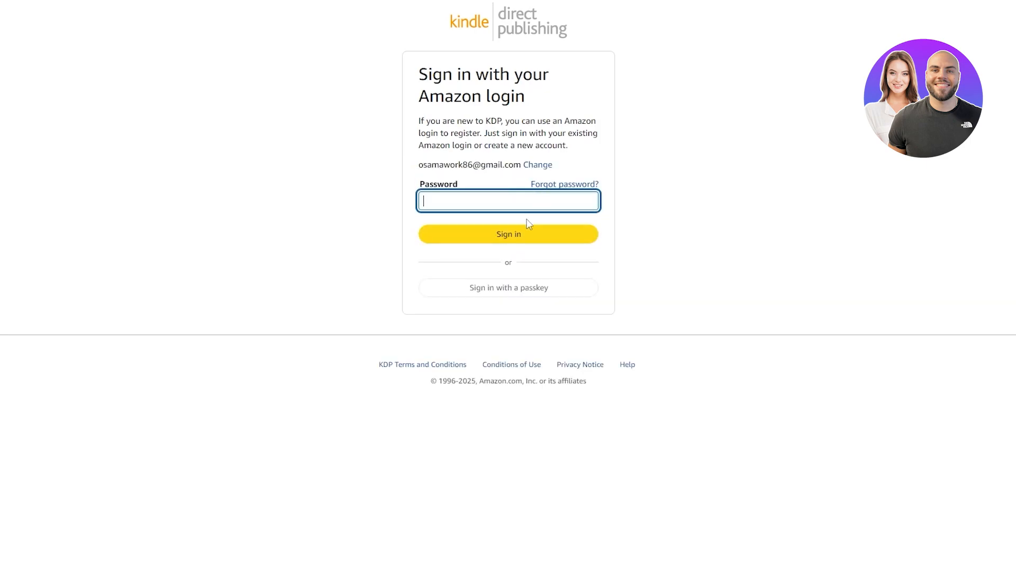
pyautogui.click(525, 233)
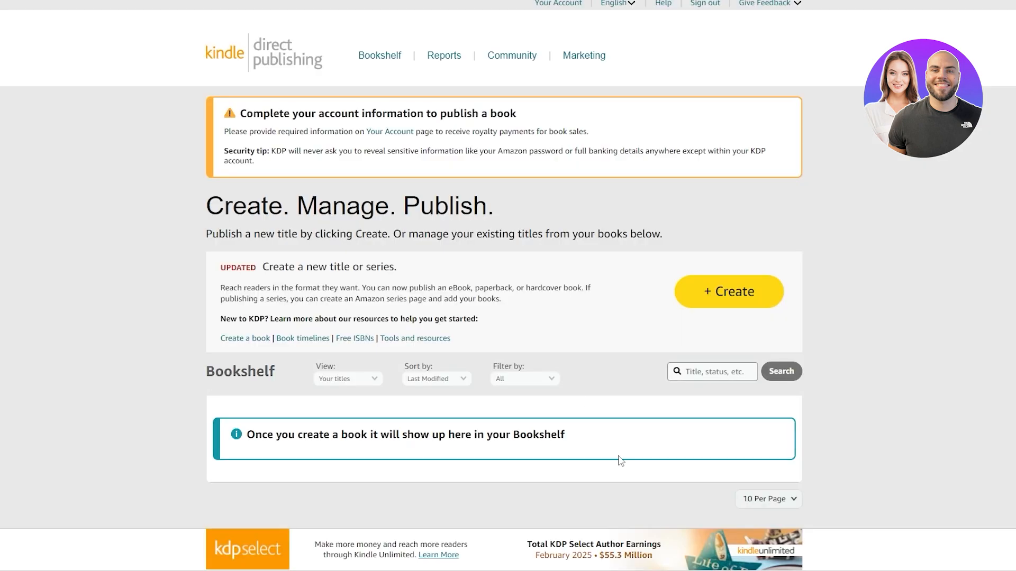
pyautogui.scroll(-2, 951, 435)
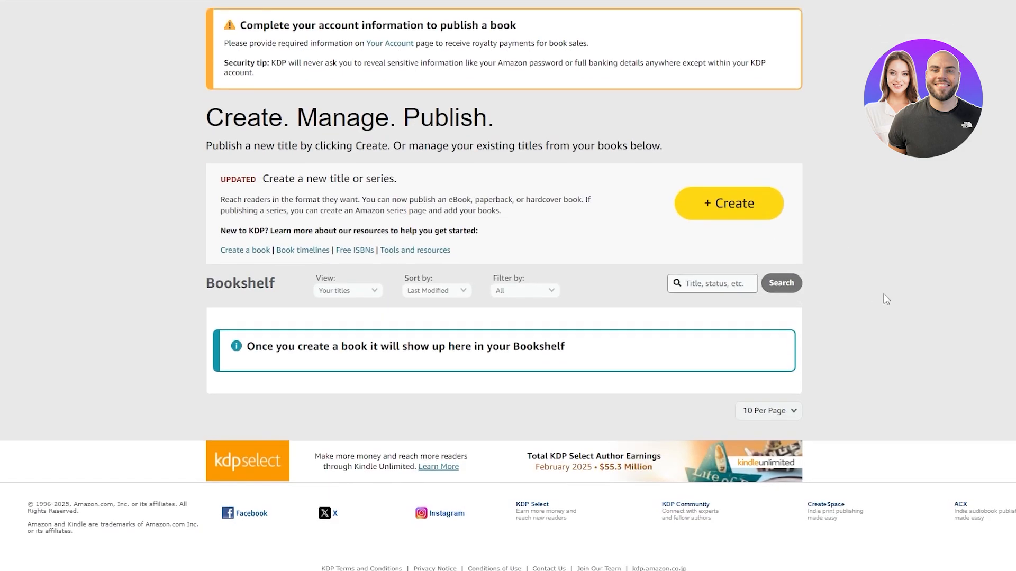
pyautogui.scroll(2, 886, 299)
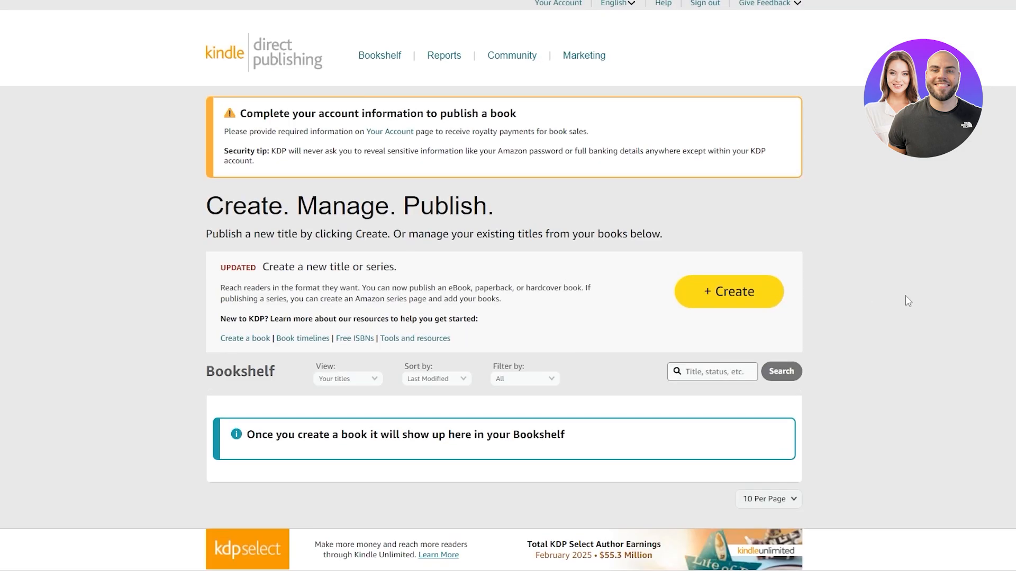
pyautogui.scroll(-2, 905, 297)
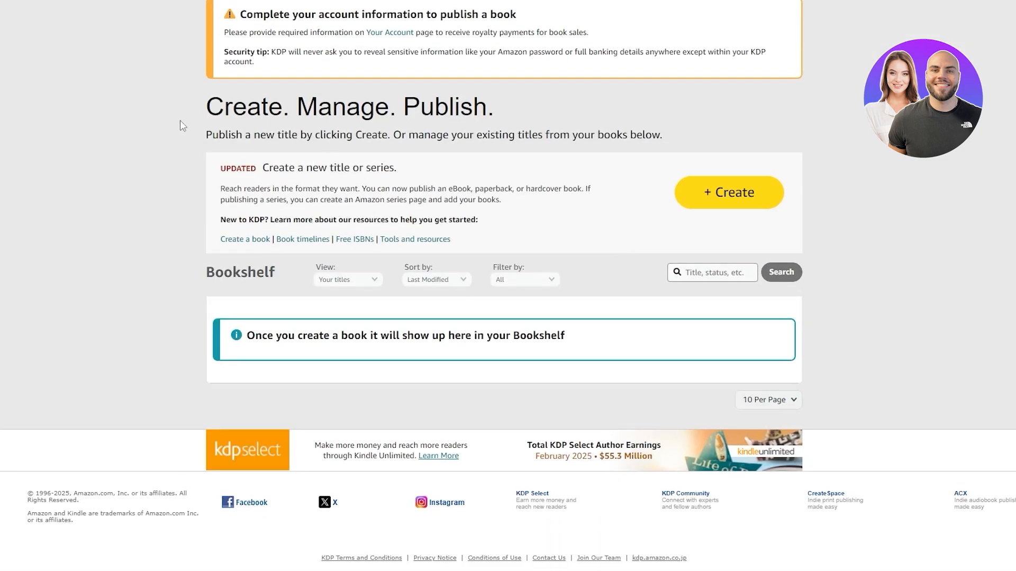
pyautogui.scroll(1, 396, 154)
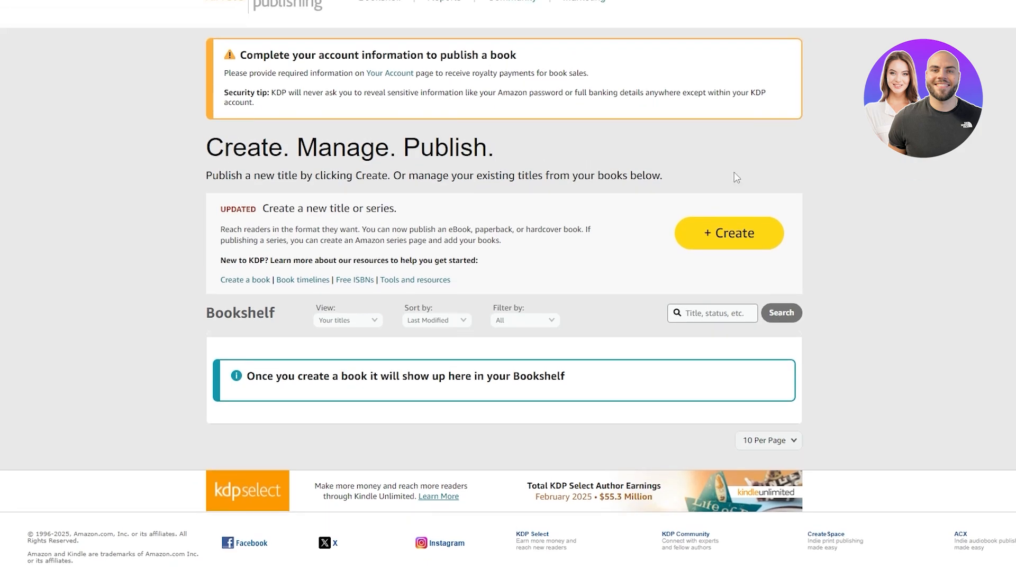
pyautogui.scroll(-1, 603, 245)
pyautogui.scroll(2, 631, 247)
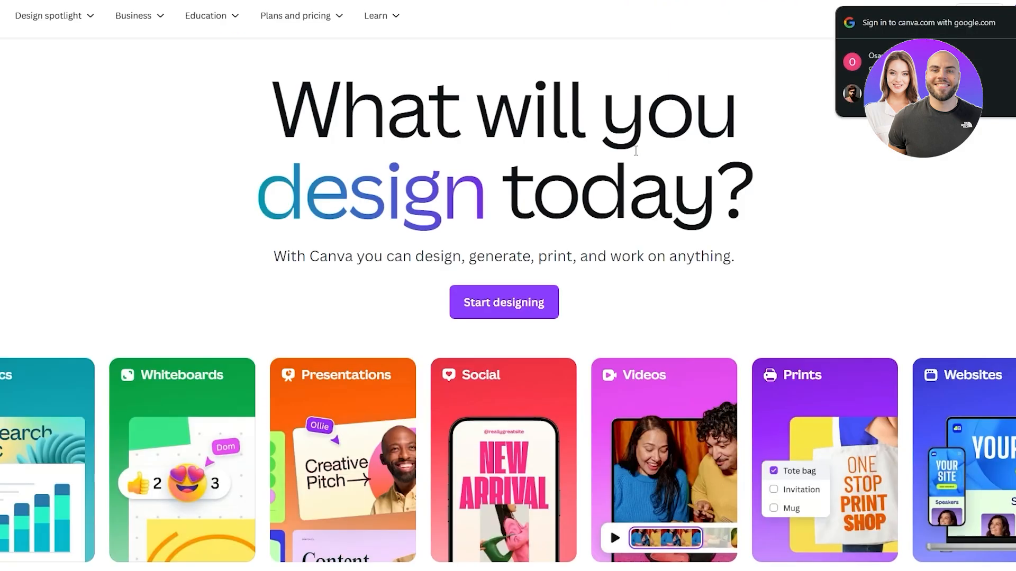
# - Switch to Canva and log in by continuing with the Google account
pyautogui.scroll(-15, 691, 324)
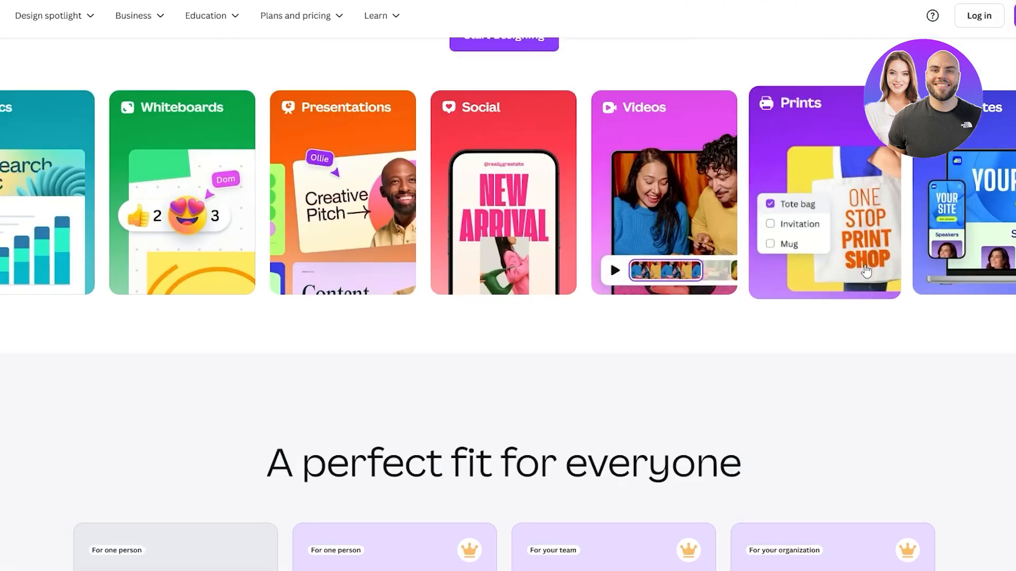
pyautogui.scroll(15, 635, 345)
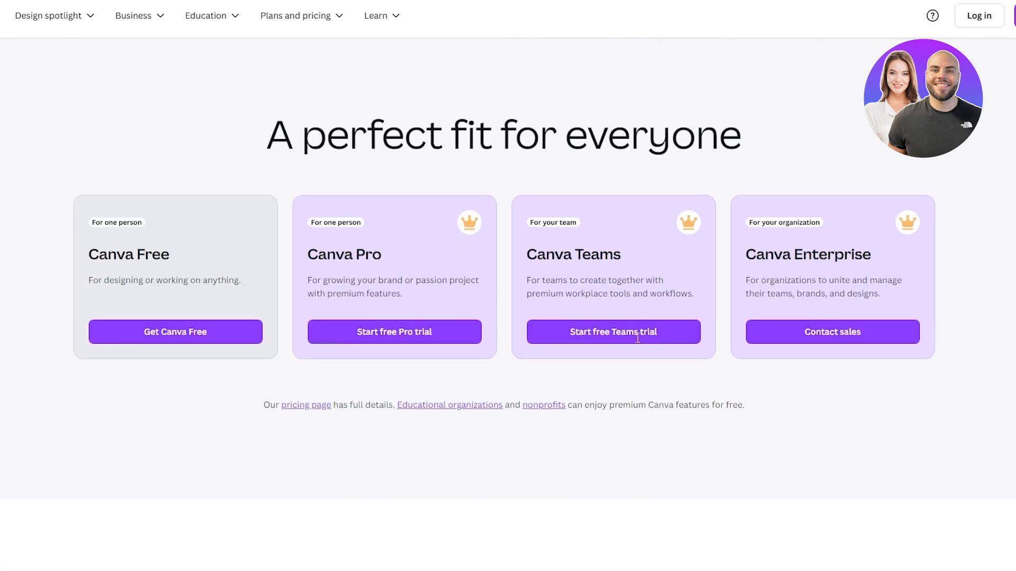
pyautogui.scroll(2, 368, 408)
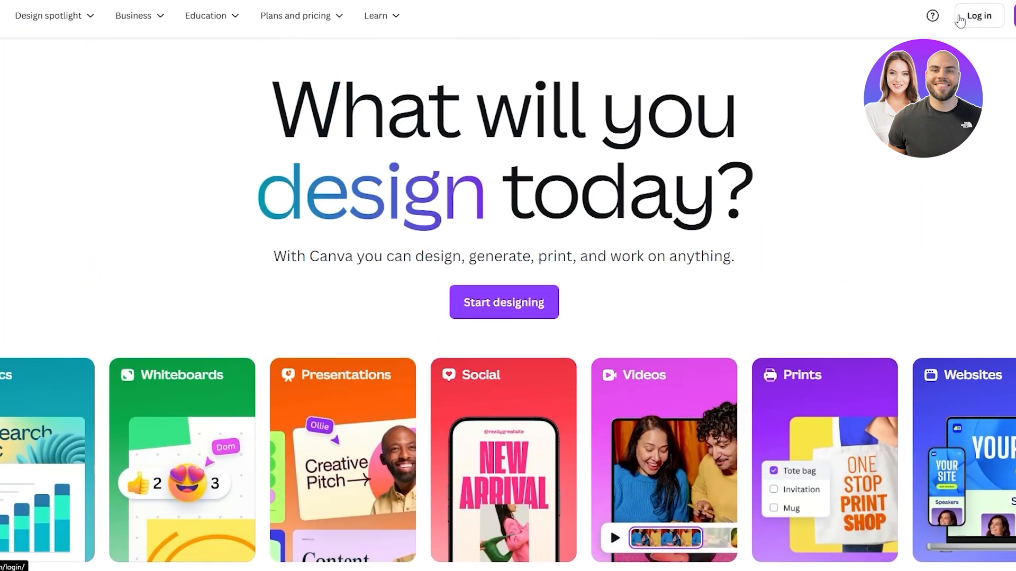
pyautogui.click(979, 16)
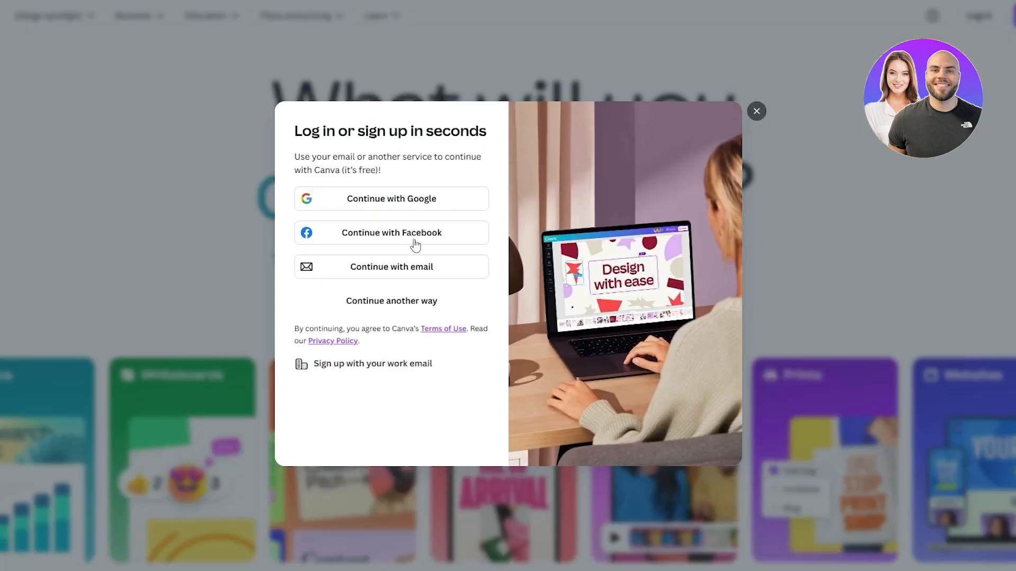
pyautogui.click(435, 204)
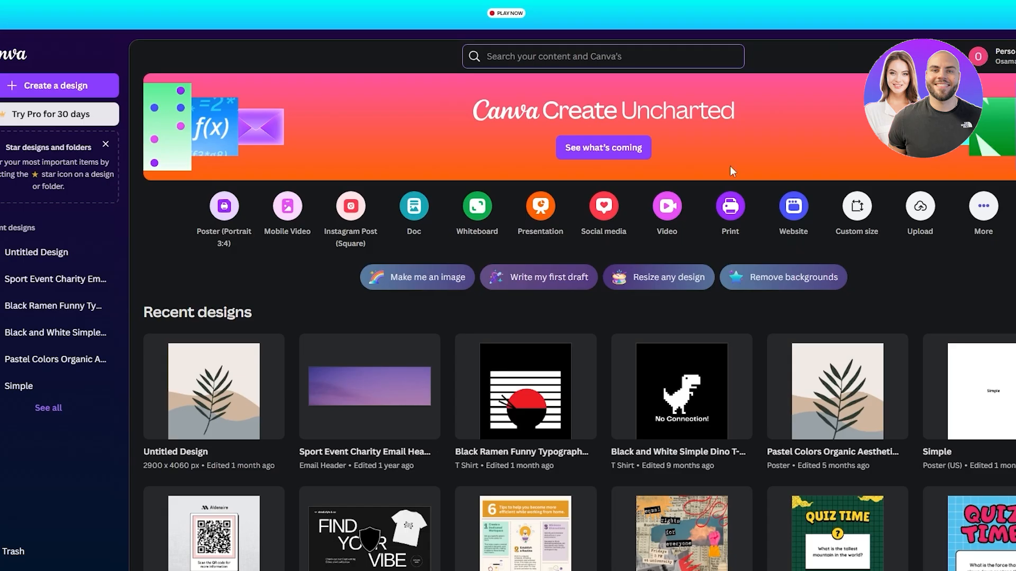
pyautogui.scroll(-3, 596, 276)
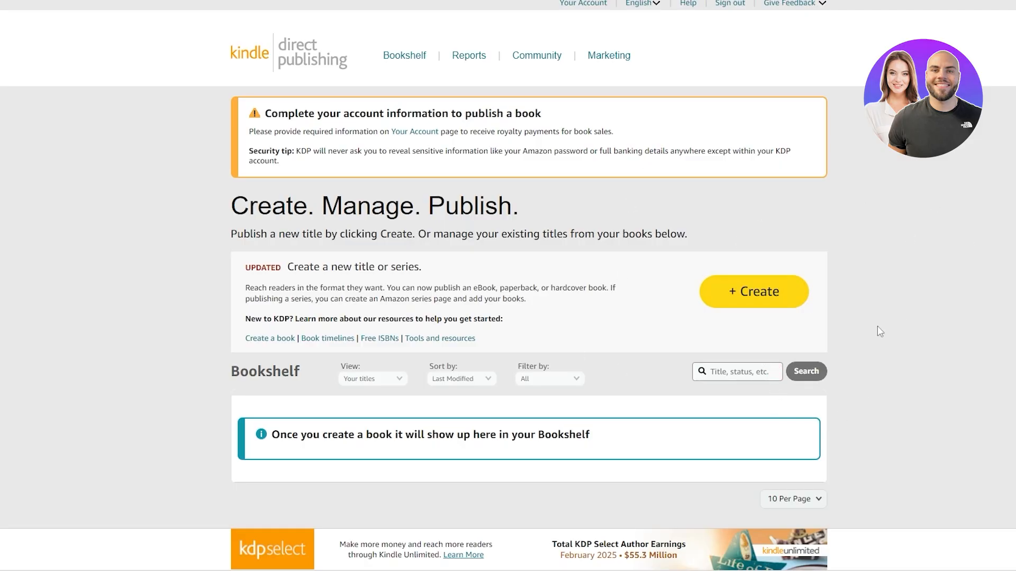
# - Return to the Kindle Direct Publishing bookshelf and open the "Tools and resources" help page in a new tab
pyautogui.scroll(-2, 851, 294)
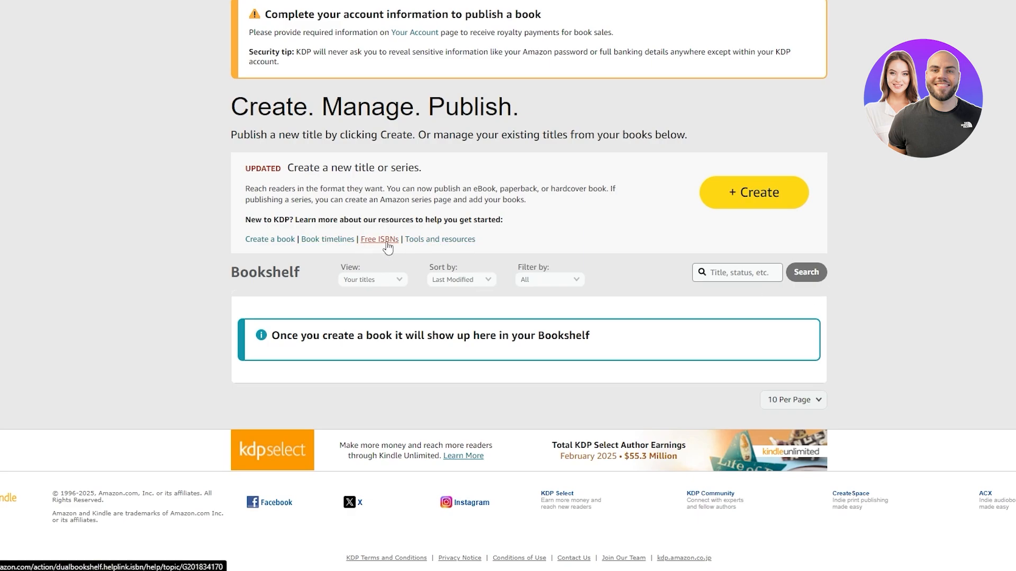
pyautogui.rightClick(418, 241)
pyautogui.click(456, 249)
pyautogui.click(636, 1)
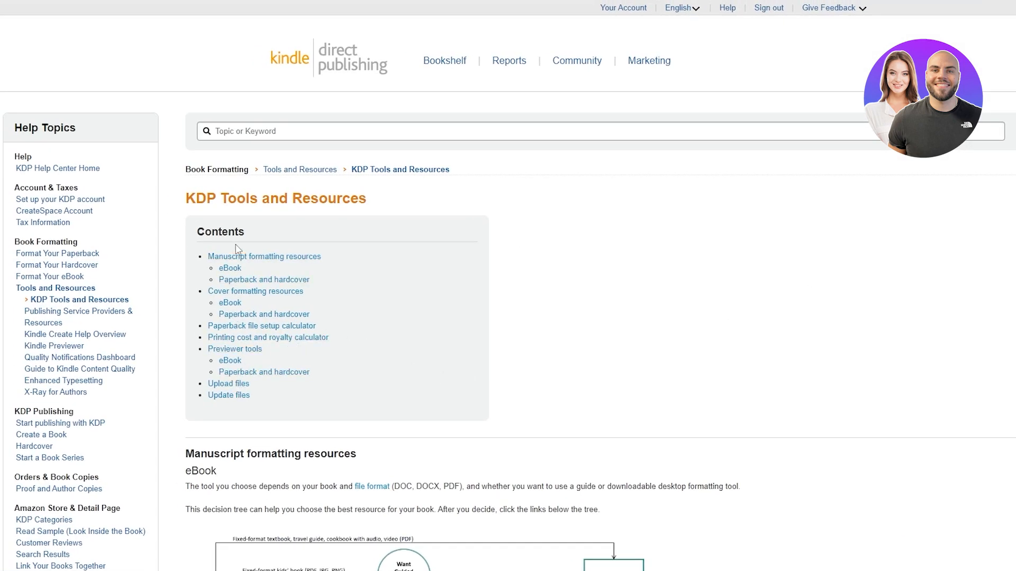
# - Examine the KDP Tools and Resources page's contents list, eBook manuscript formatting decision tree and help topics
pyautogui.scroll(-4, 241, 265)
pyautogui.scroll(4, 483, 274)
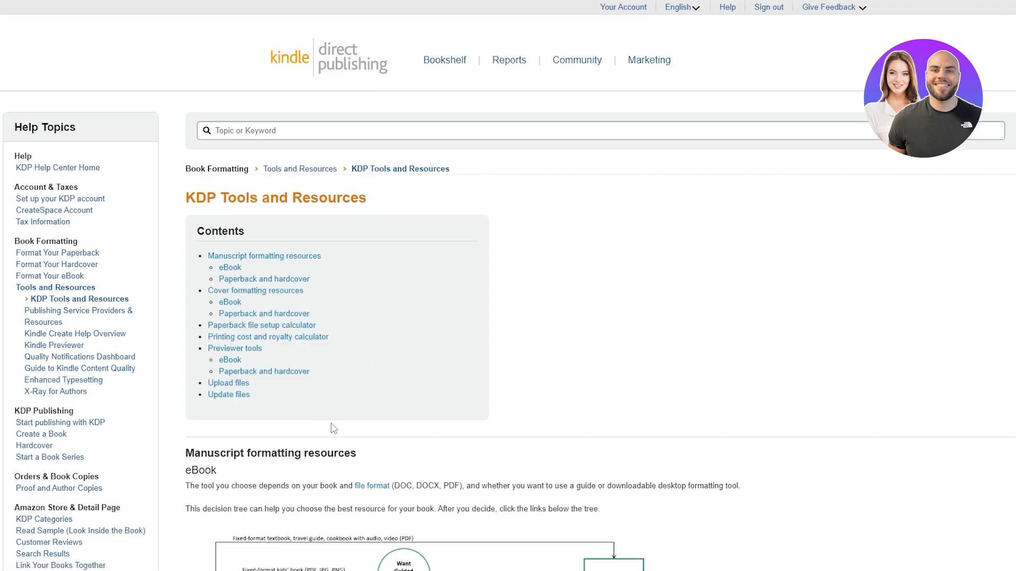
pyautogui.scroll(-4, 328, 422)
pyautogui.scroll(1, 74, 318)
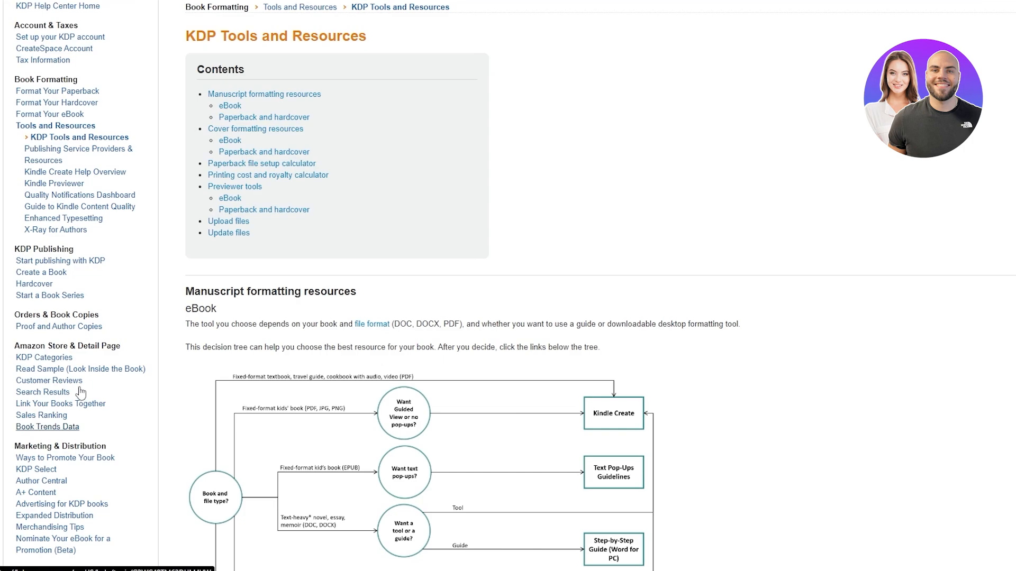
pyautogui.scroll(-2, 76, 381)
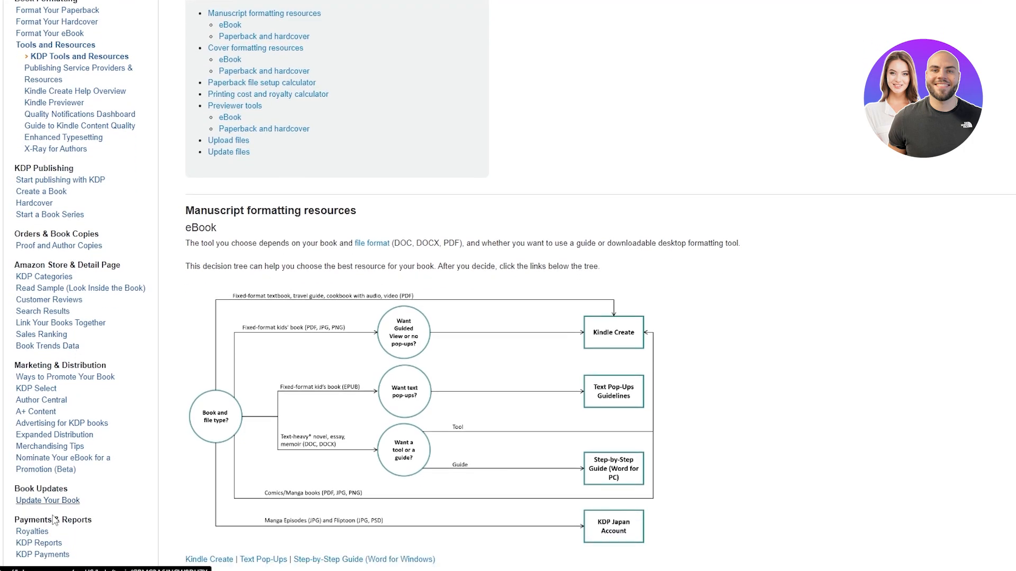
pyautogui.scroll(5, 51, 543)
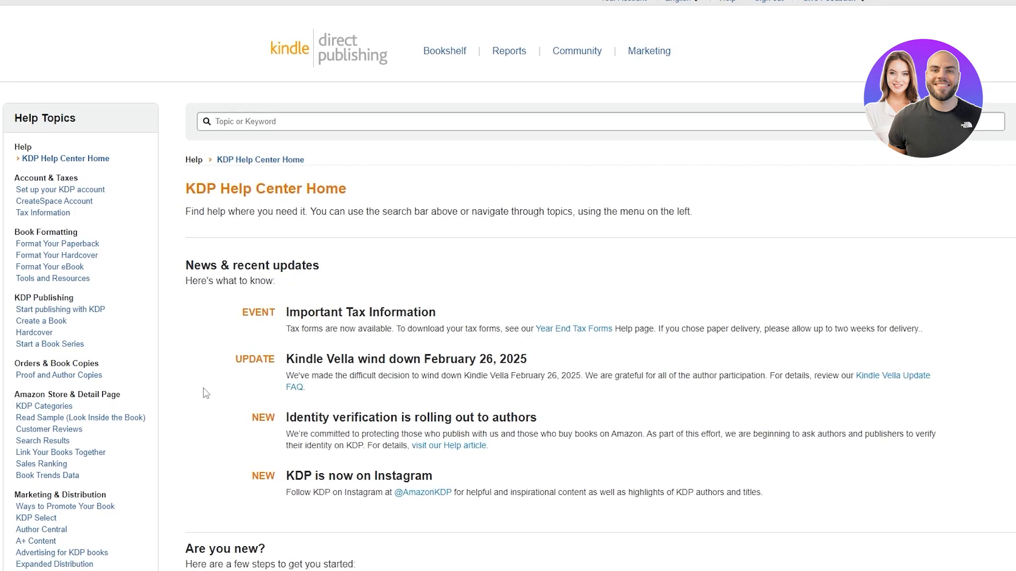
# - Go to the KDP Help Center home page and open the "Create a Book" topic under KDP Publishing
pyautogui.scroll(-1, 212, 422)
pyautogui.scroll(-2, 76, 281)
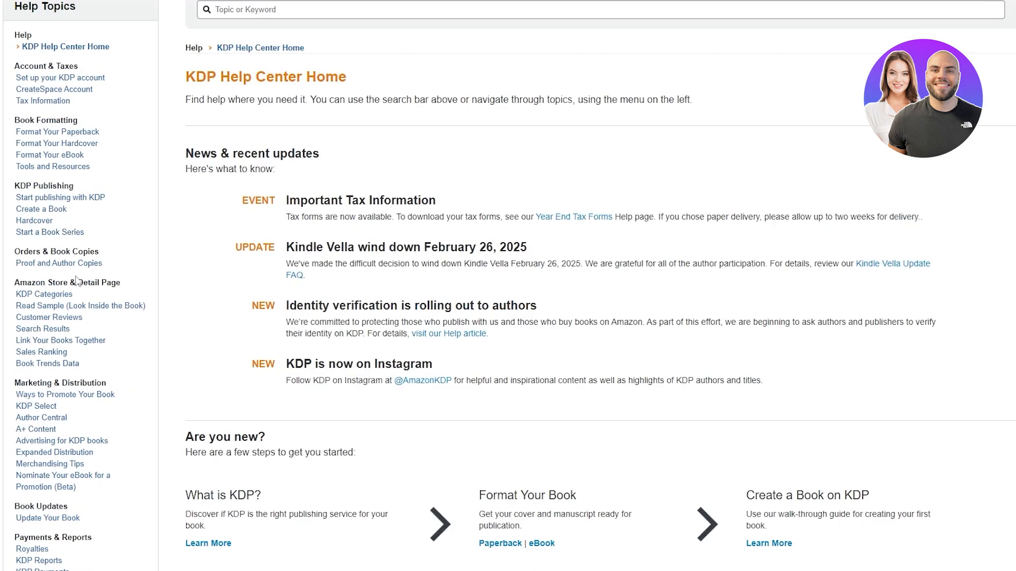
pyautogui.moveTo(12, 191); pyautogui.dragTo(68, 188)
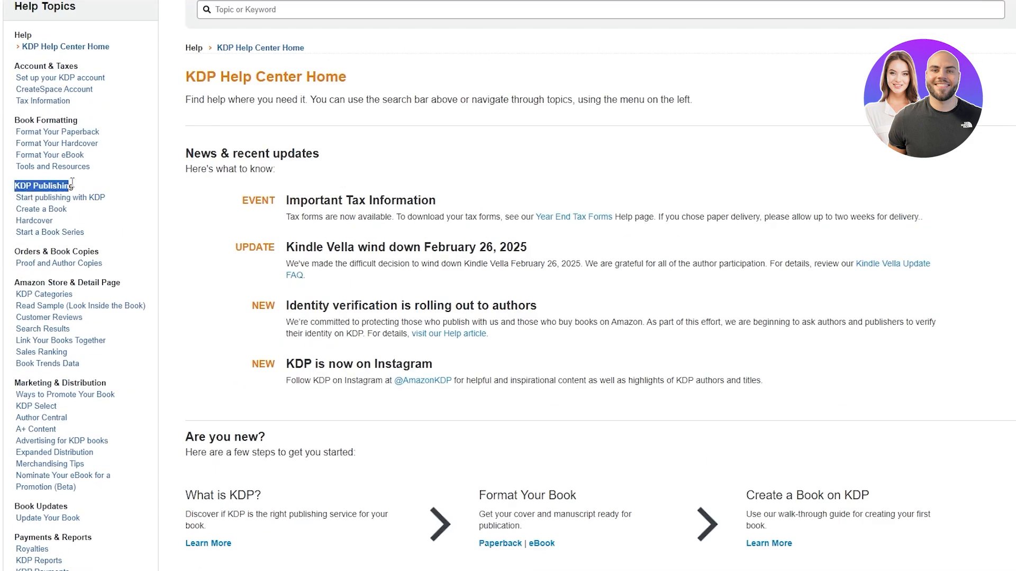
pyautogui.click(50, 212)
pyautogui.scroll(-2, 370, 254)
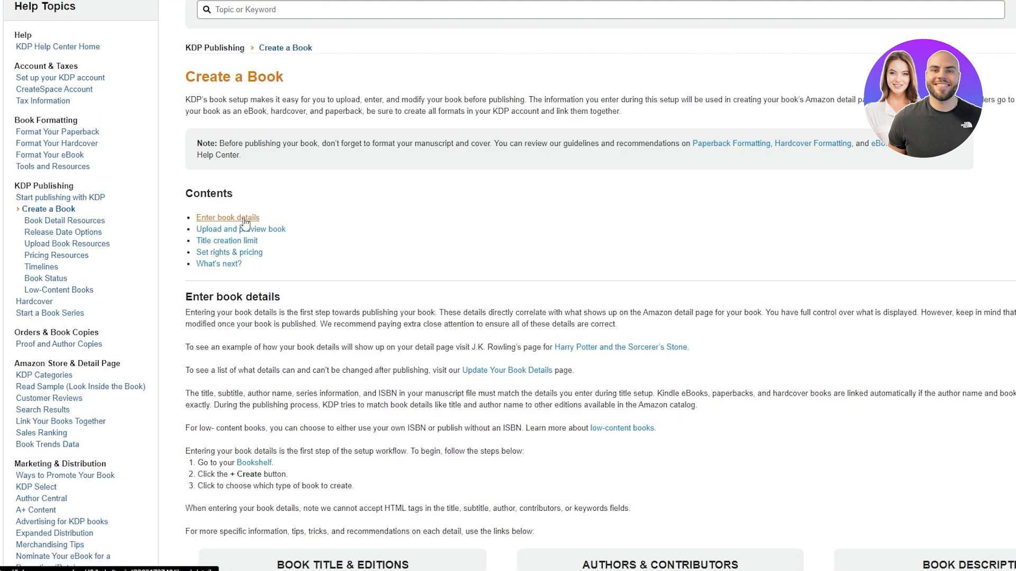
# - Read the "Upload and preview book" section of the Create a Book article and open its Print Options help page
pyautogui.click(255, 229)
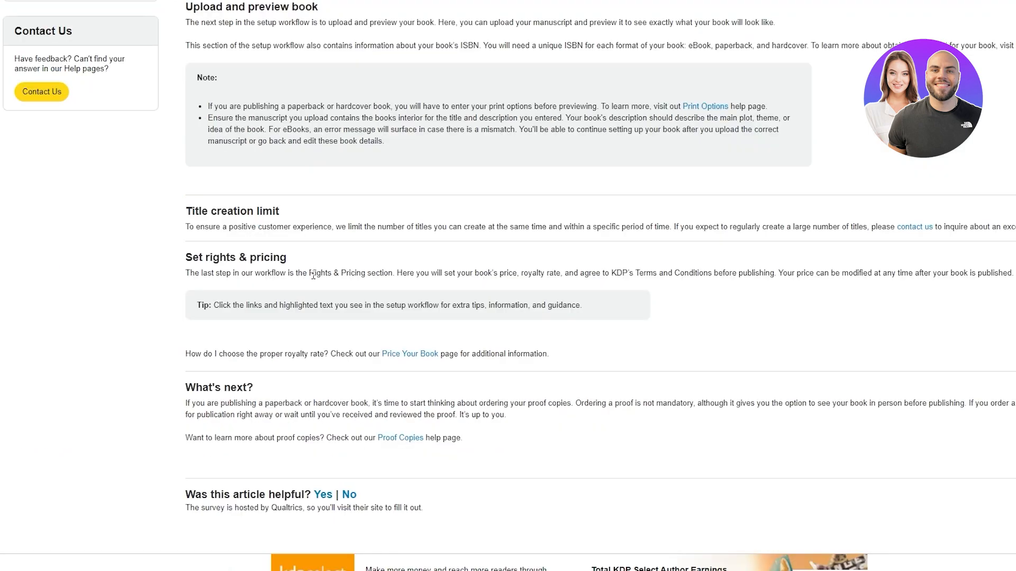
pyautogui.scroll(15, 257, 227)
pyautogui.scroll(-10, 293, 305)
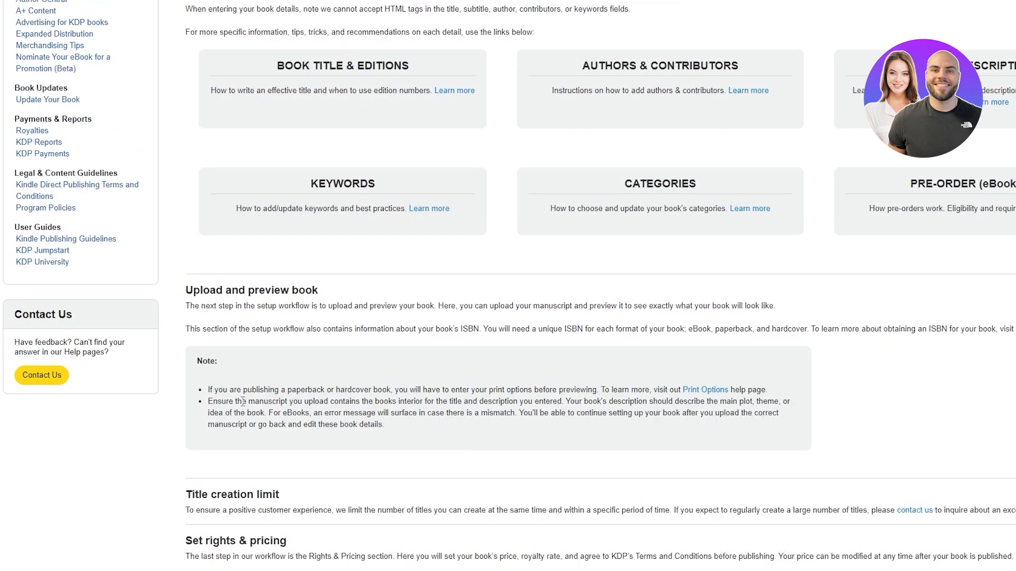
pyautogui.scroll(-4, 248, 406)
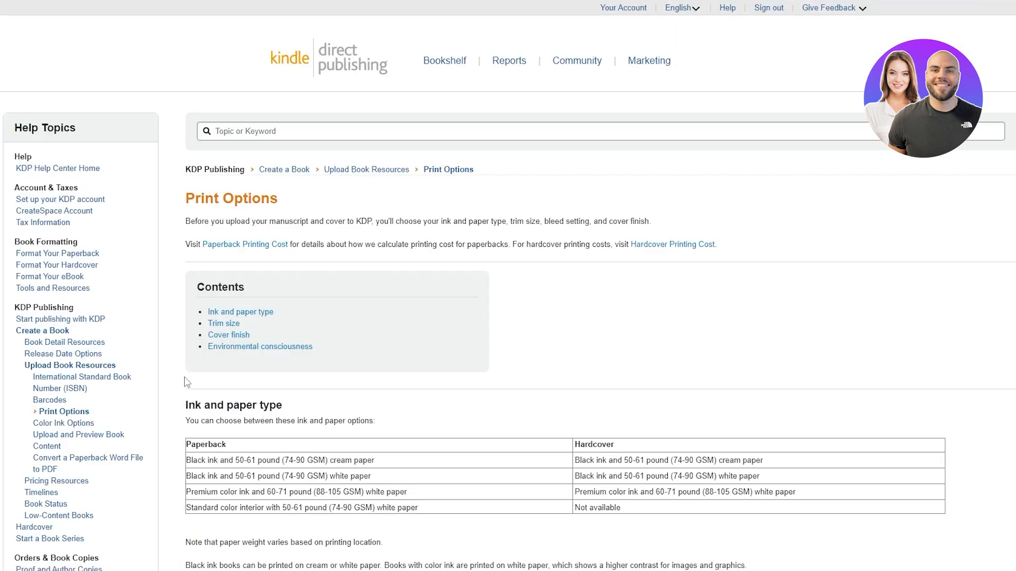
pyautogui.scroll(-2, 189, 377)
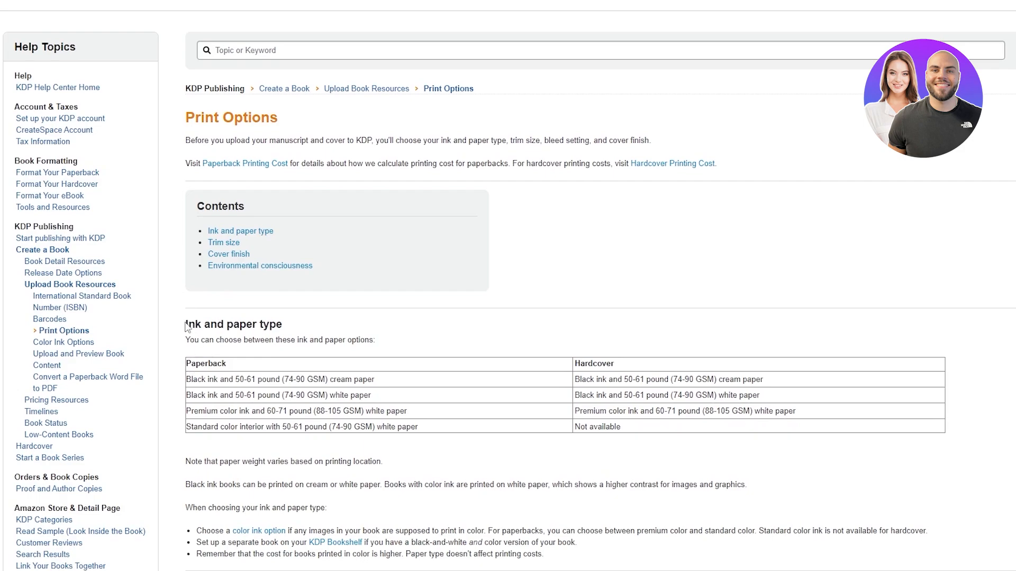
# - Examine the ink and paper type options and the most common U.S. trim size on the Print Options page
pyautogui.tripleClick(206, 325)
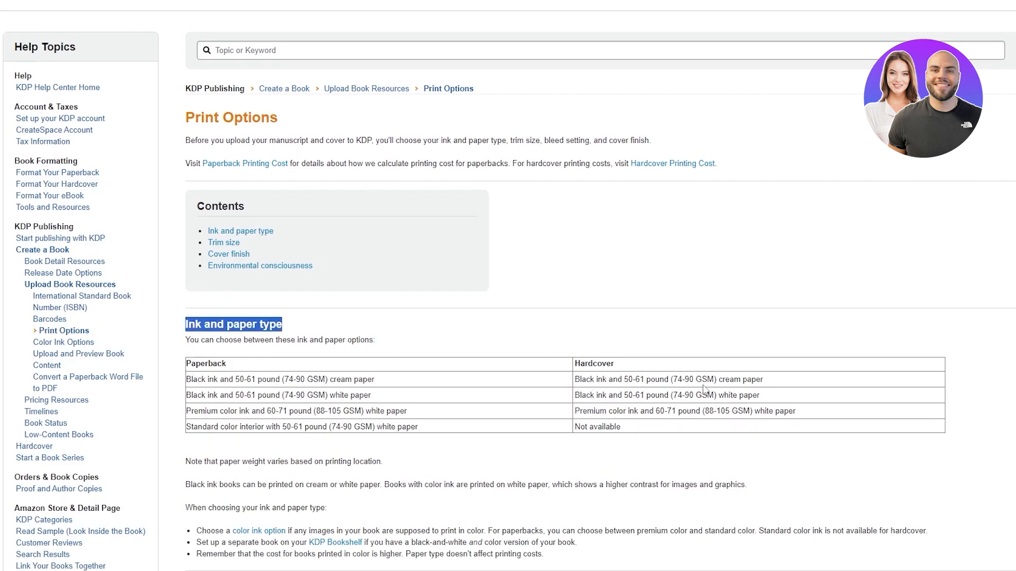
pyautogui.moveTo(306, 379); pyautogui.dragTo(289, 379)
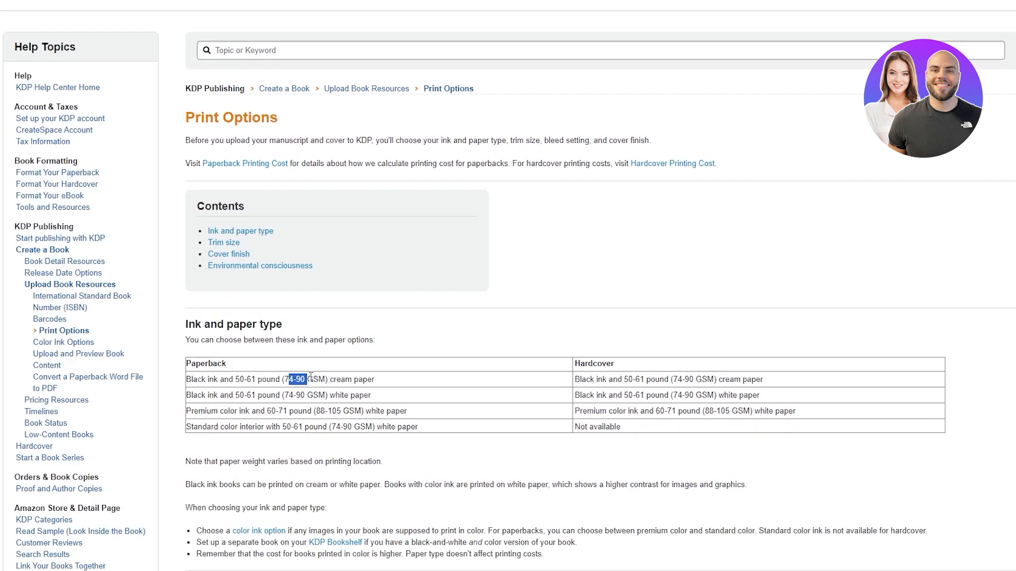
pyautogui.scroll(-7, 193, 214)
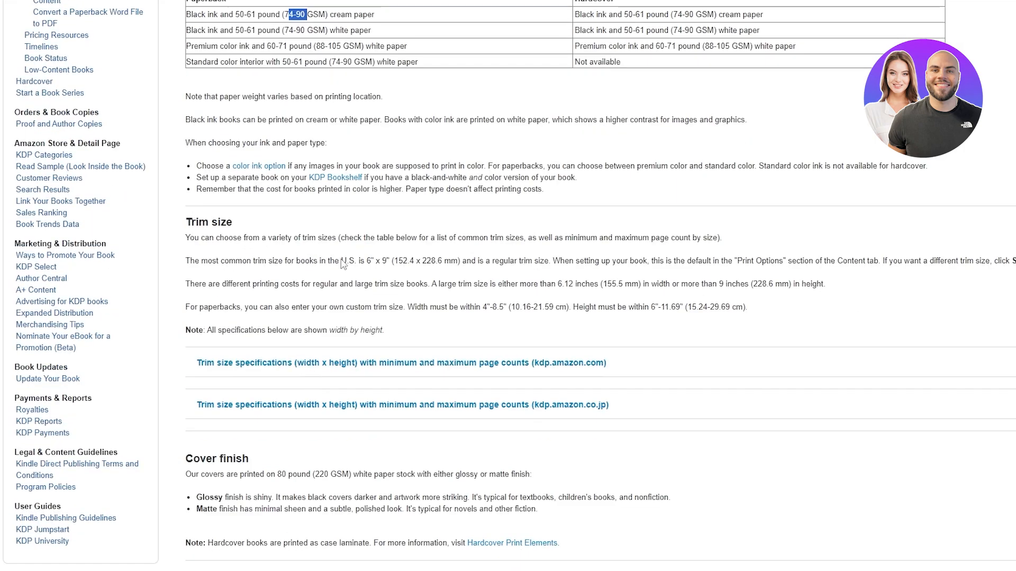
pyautogui.moveTo(369, 261); pyautogui.dragTo(450, 262)
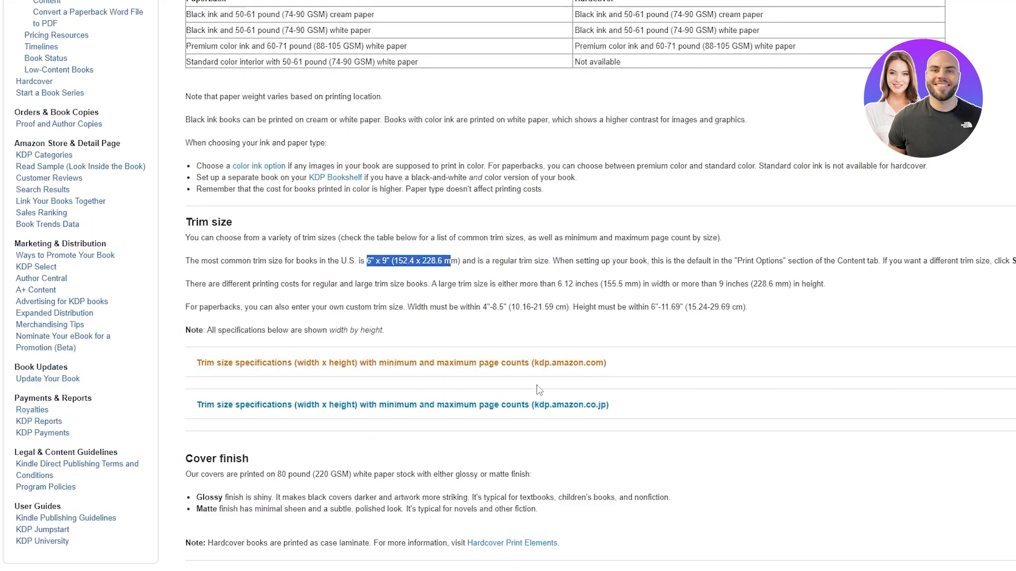
# - Examine the large trim size threshold and the custom paperback width and height limits in the Trim size section
pyautogui.scroll(-5, 341, 470)
pyautogui.scroll(4, 471, 294)
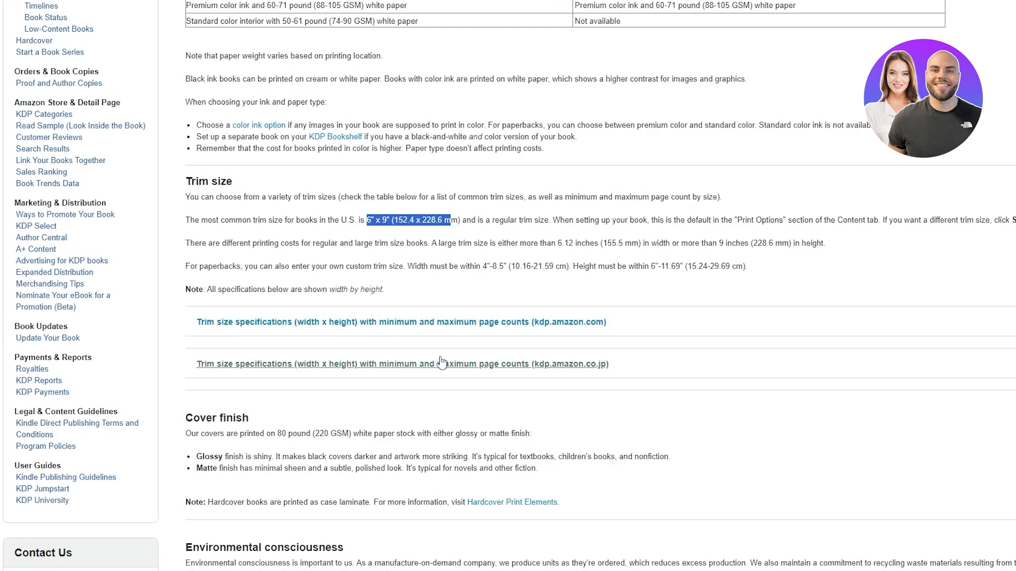
pyautogui.scroll(2, 460, 354)
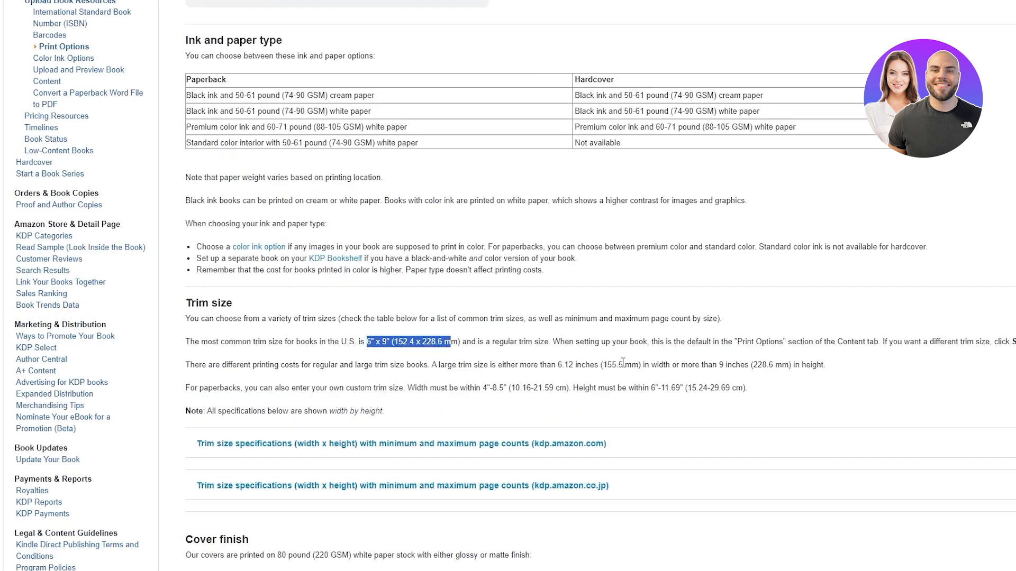
pyautogui.moveTo(603, 365); pyautogui.dragTo(632, 365)
pyautogui.moveTo(482, 388); pyautogui.dragTo(492, 391)
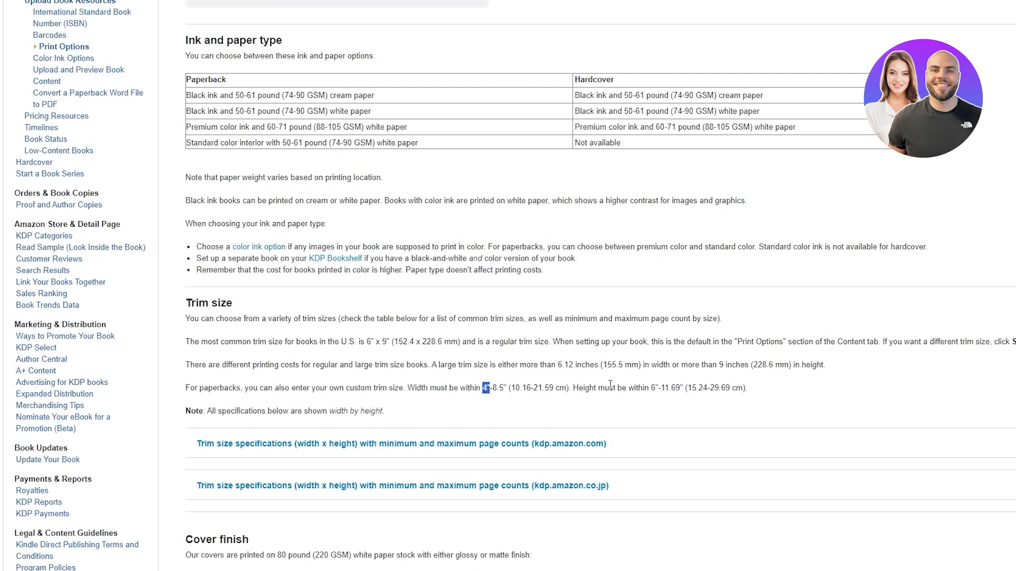
pyautogui.scroll(1, 694, 370)
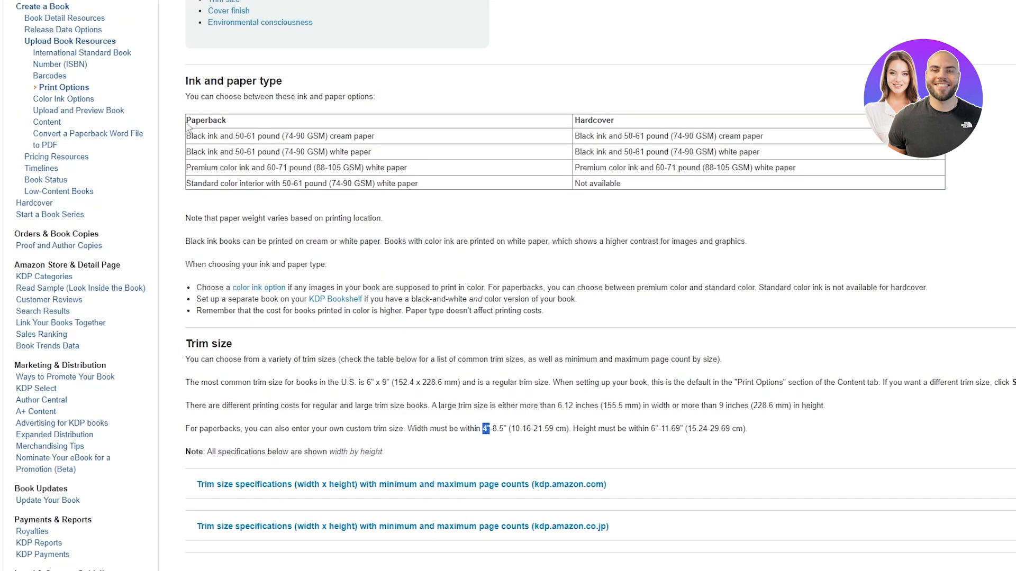
# - Review the paperback ink and paper combinations in the Ink and paper type table
pyautogui.moveTo(186, 125)
pyautogui.mouseDown()
pyautogui.moveTo(228, 132)
pyautogui.moveTo(192, 137)
pyautogui.moveTo(290, 137)
pyautogui.mouseUp()
pyautogui.click(340, 148)
pyautogui.moveTo(355, 158)
pyautogui.mouseDown()
pyautogui.moveTo(321, 164)
pyautogui.moveTo(354, 169)
pyautogui.mouseUp()
pyautogui.scroll(2, 585, 372)
pyautogui.scroll(-3, 578, 443)
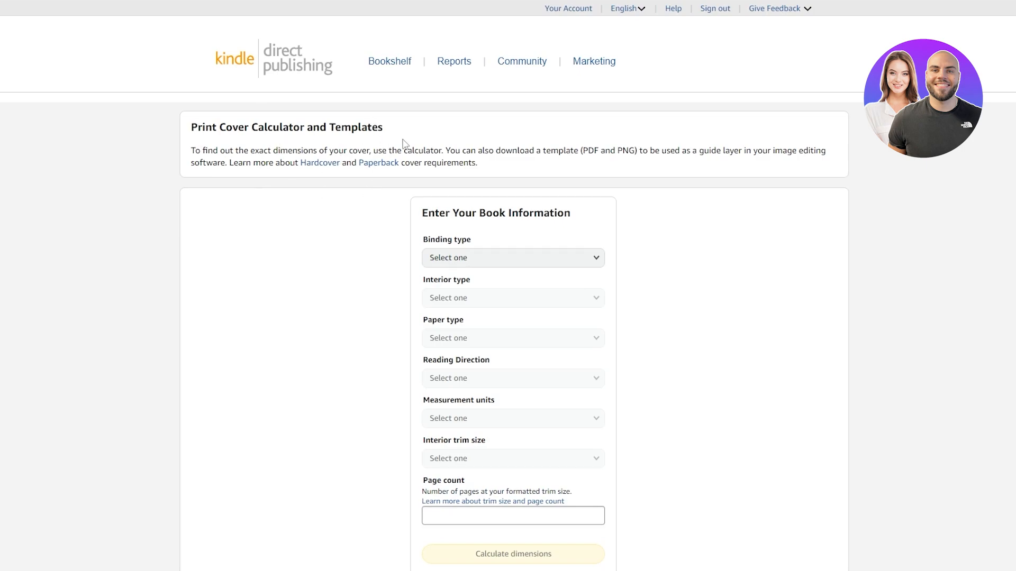
# - In KDP's Print Cover Calculator, set the binding type to Paperback and the interior type to Black & white
pyautogui.scroll(-3, 403, 143)
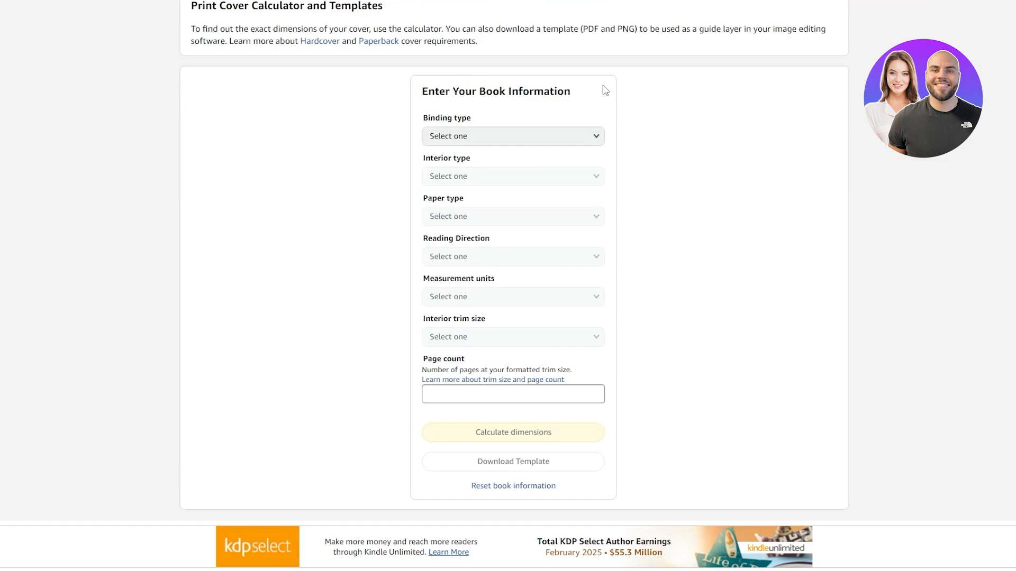
pyautogui.moveTo(423, 91); pyautogui.dragTo(575, 95)
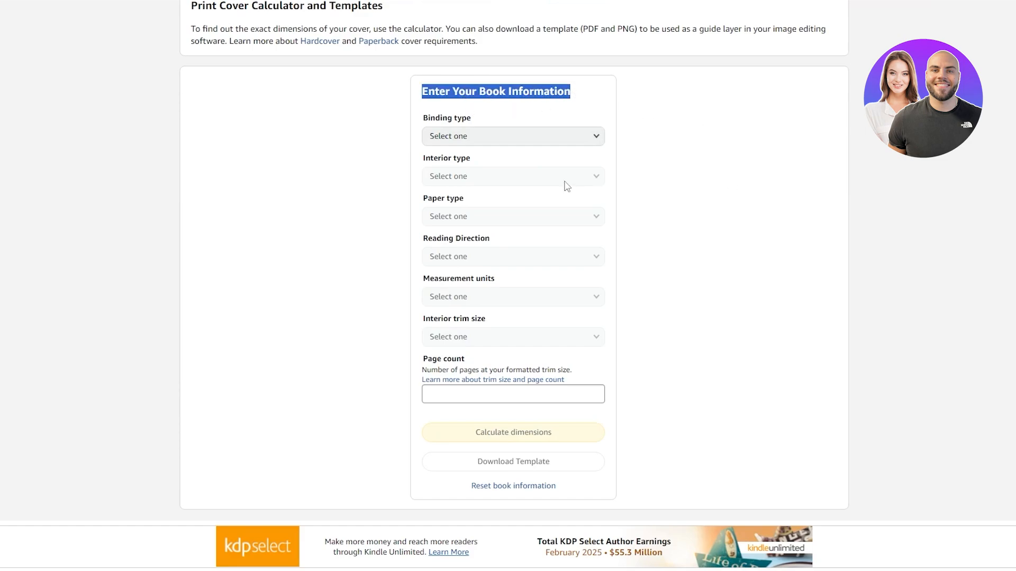
pyautogui.click(418, 128)
pyautogui.click(485, 138)
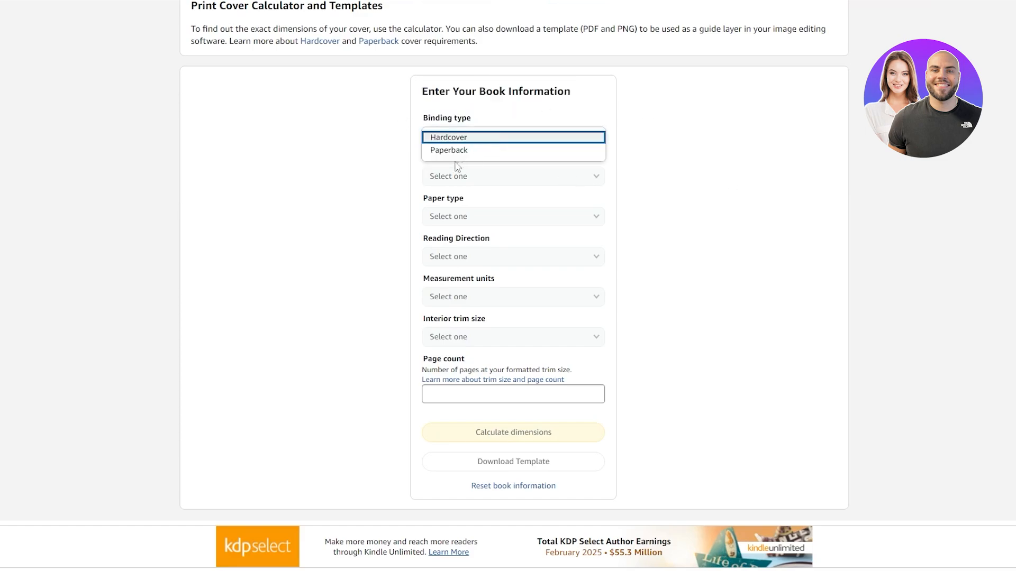
pyautogui.click(460, 151)
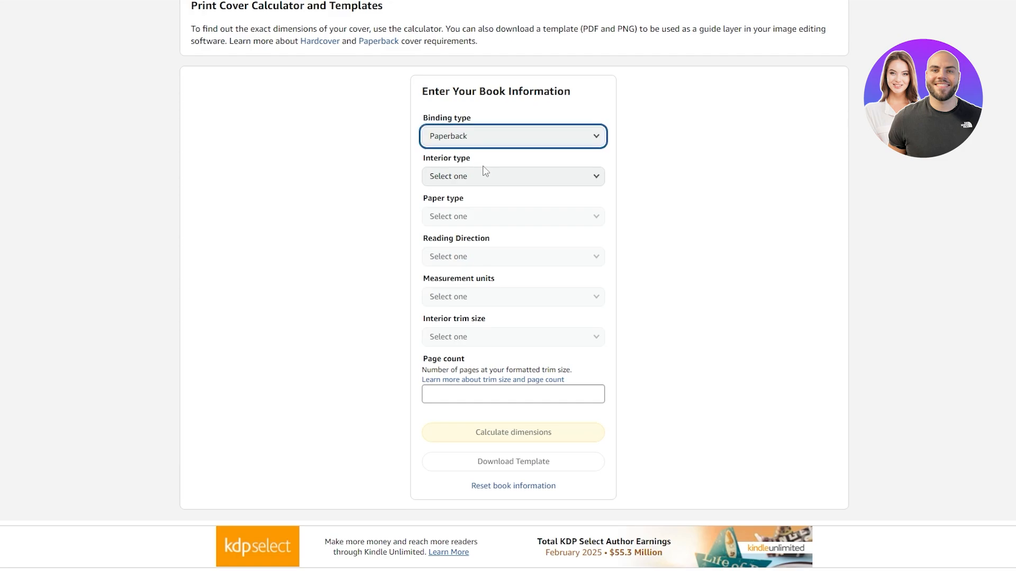
pyautogui.click(459, 174)
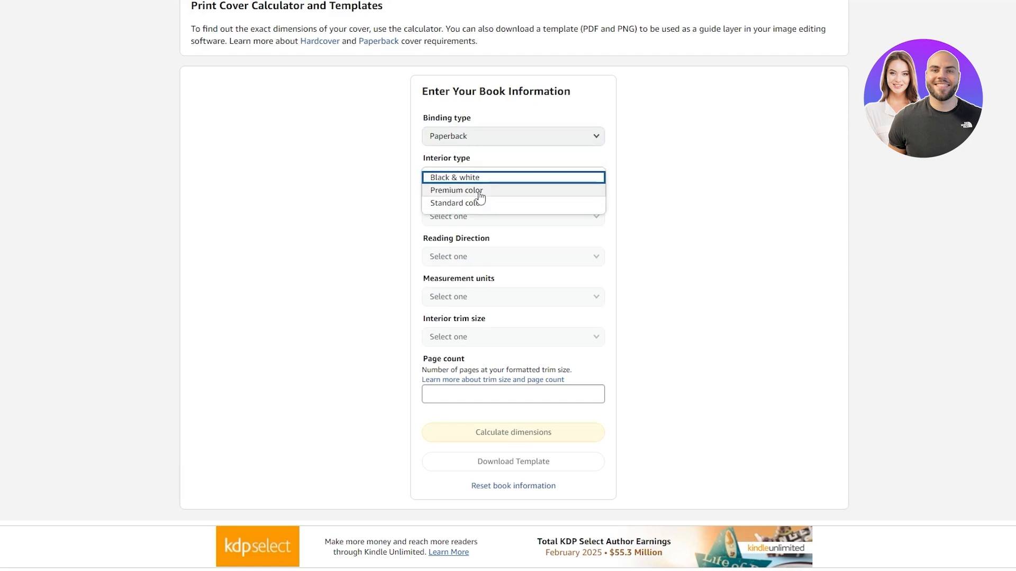
pyautogui.click(459, 178)
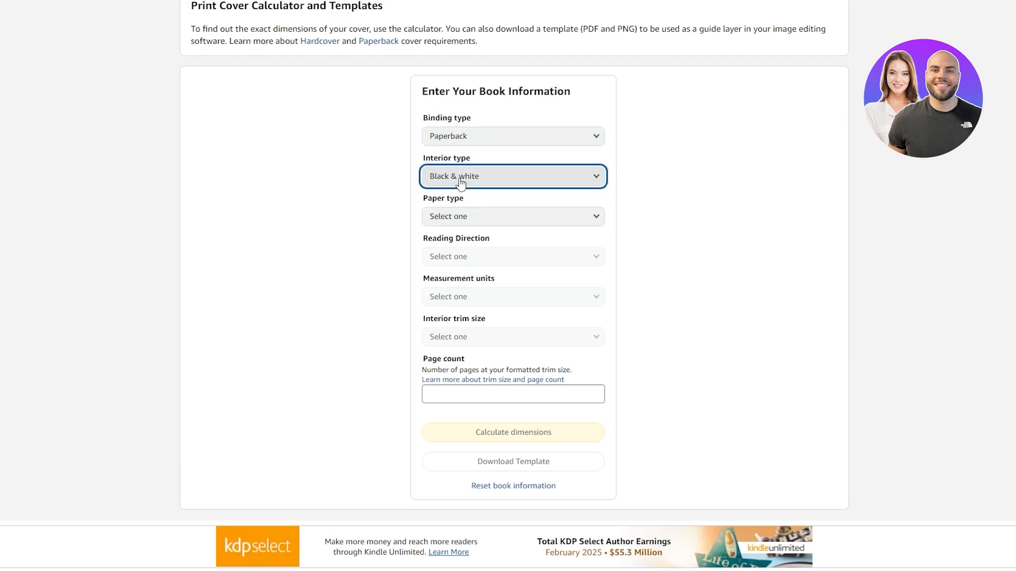
# - Set the paper type to White paper and the reading direction to Left to Right
pyautogui.click(470, 222)
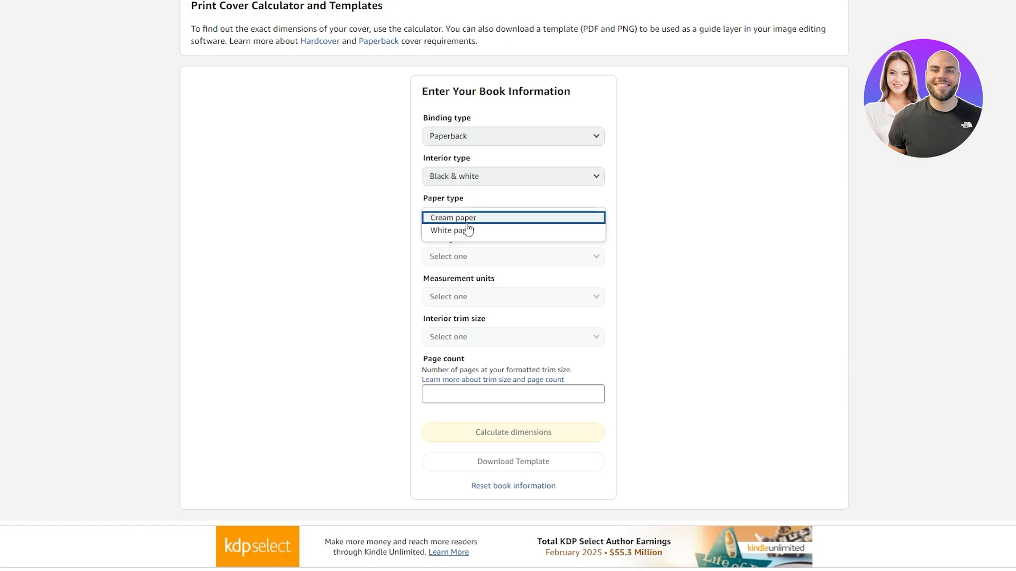
pyautogui.click(462, 231)
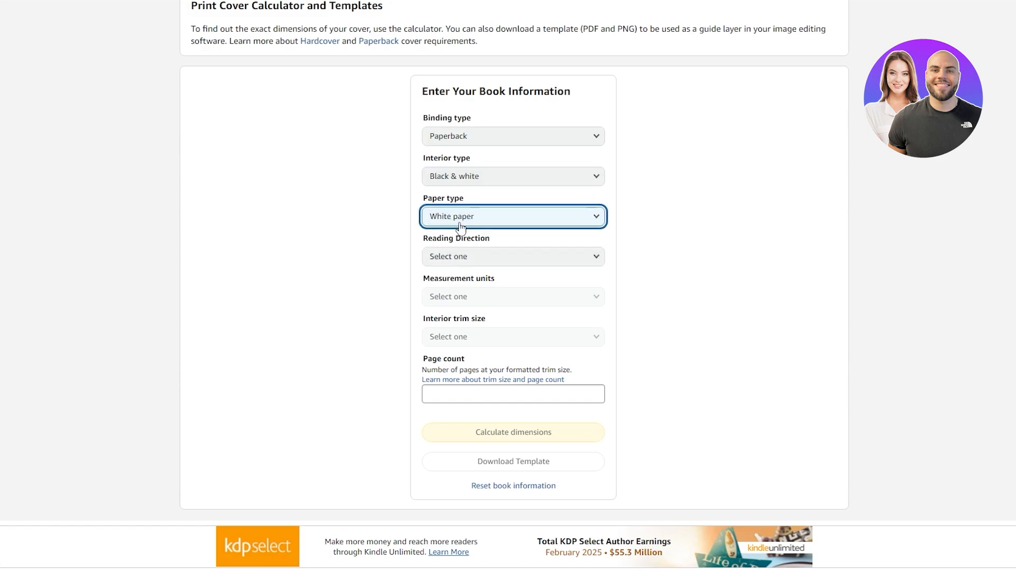
pyautogui.click(460, 227)
pyautogui.click(749, 215)
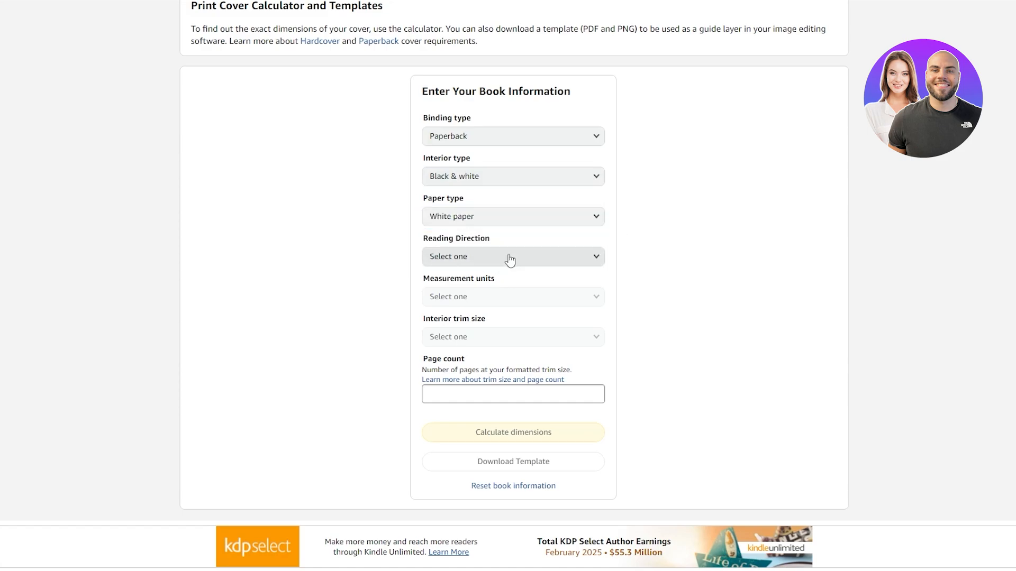
pyautogui.click(509, 259)
pyautogui.click(473, 258)
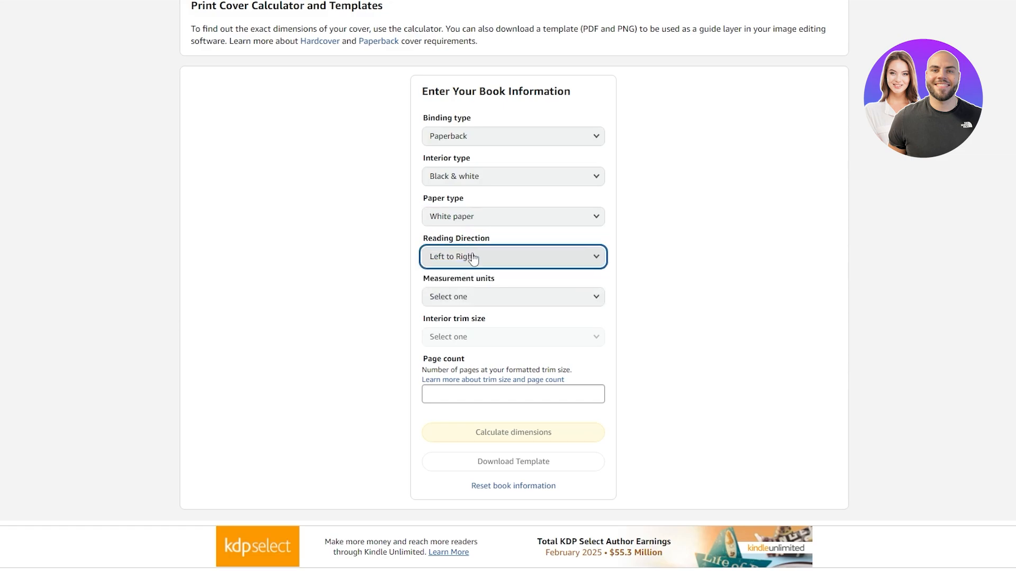
pyautogui.click(473, 259)
pyautogui.click(478, 259)
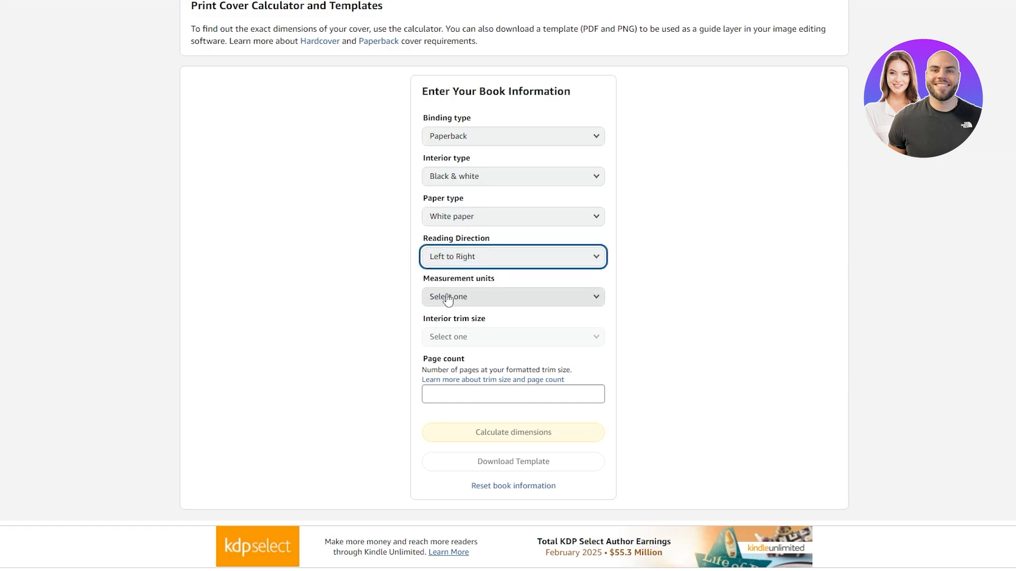
# - Set the measurement units to Inches and the interior trim size to 5 x 8 in
pyautogui.click(454, 291)
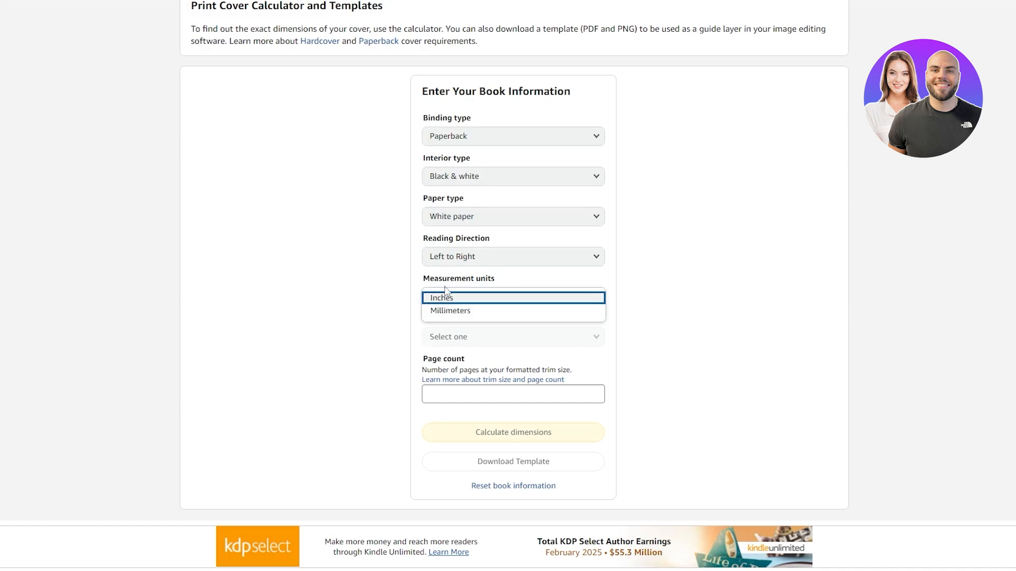
pyautogui.click(453, 300)
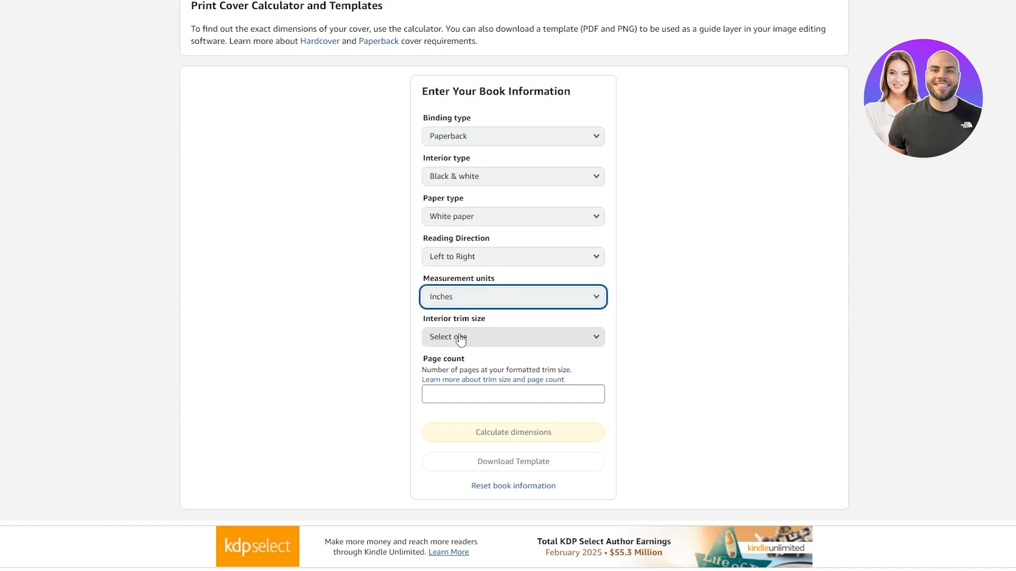
pyautogui.click(463, 338)
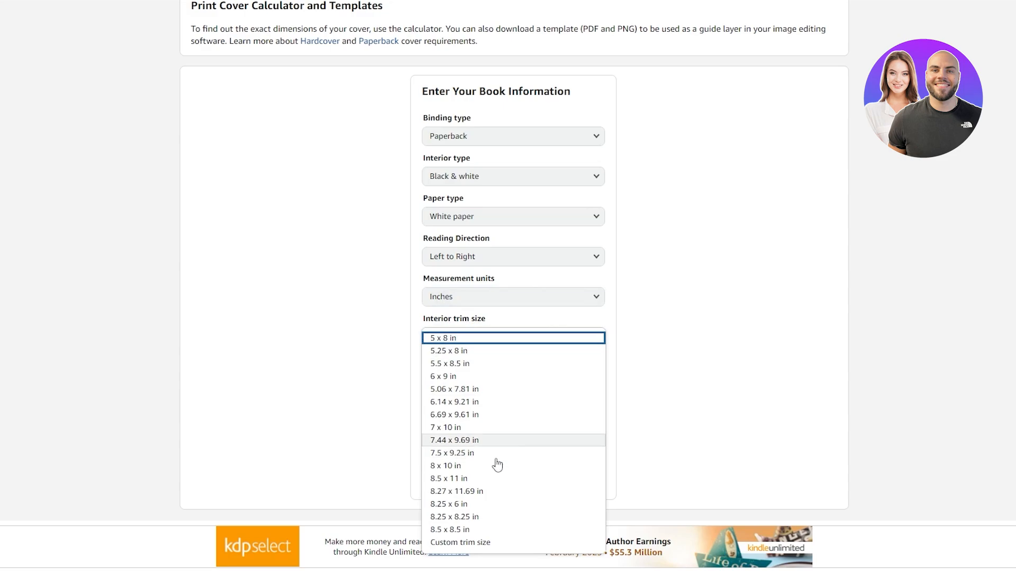
pyautogui.click(459, 338)
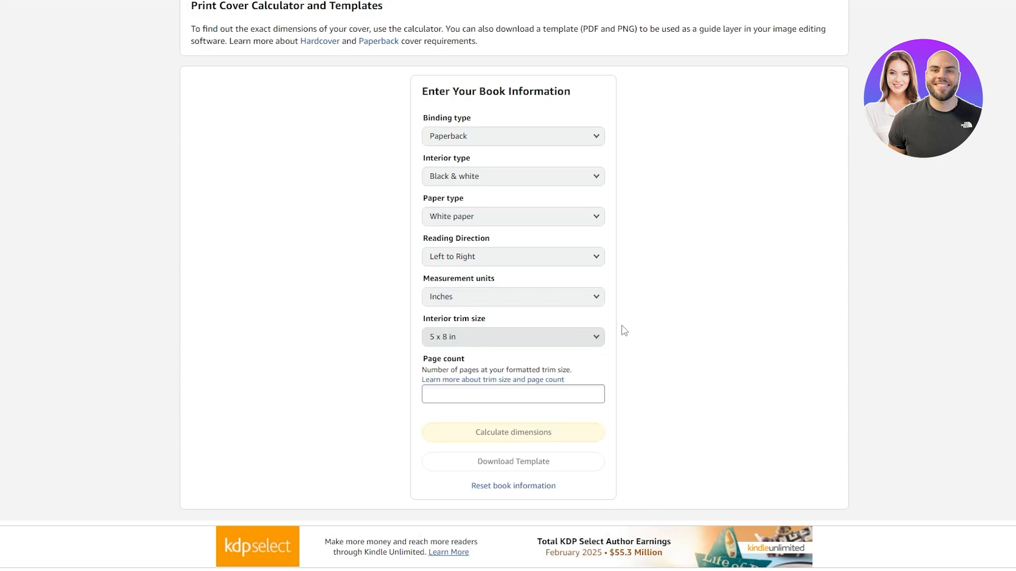
# - Enter a page count of 100 and calculate the cover dimensions
pyautogui.click(445, 392)
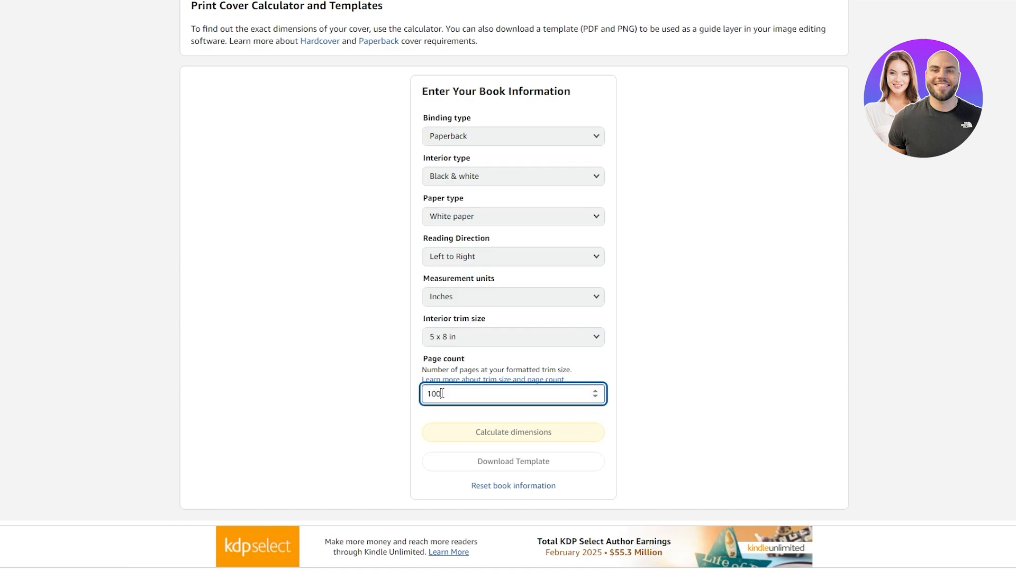
pyautogui.click(582, 439)
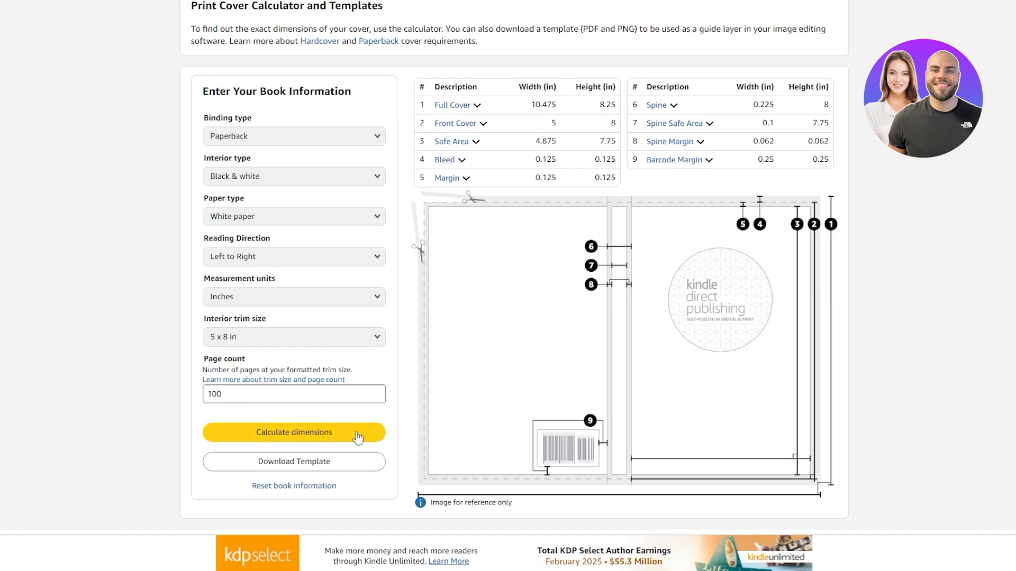
# - Examine the calculated cover dimensions table, the barcode margin explanation and the numbered cover layout diagram
pyautogui.scroll(2, 402, 391)
pyautogui.scroll(-2, 804, 389)
pyautogui.scroll(2, 666, 324)
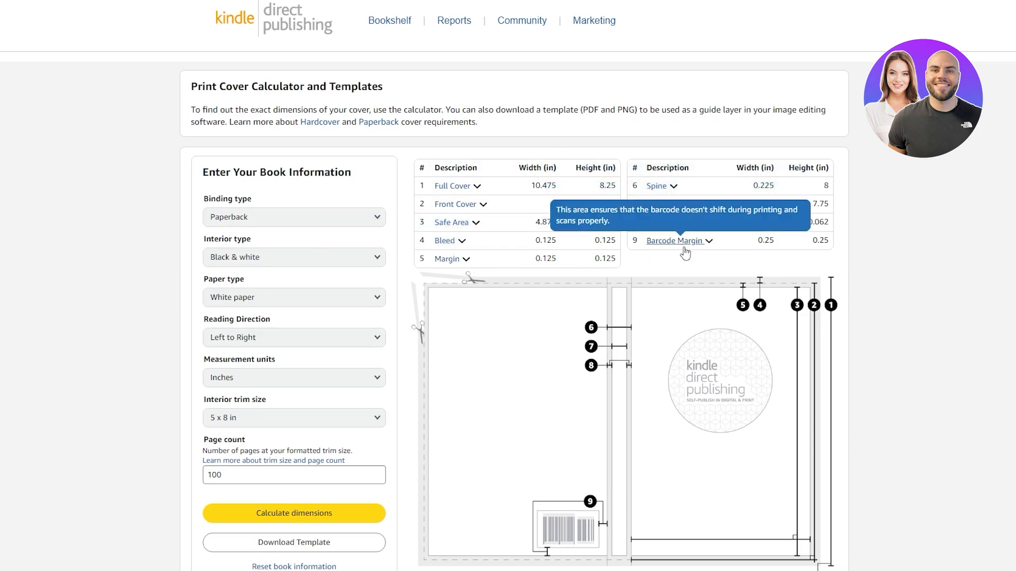
pyautogui.scroll(-3, 614, 221)
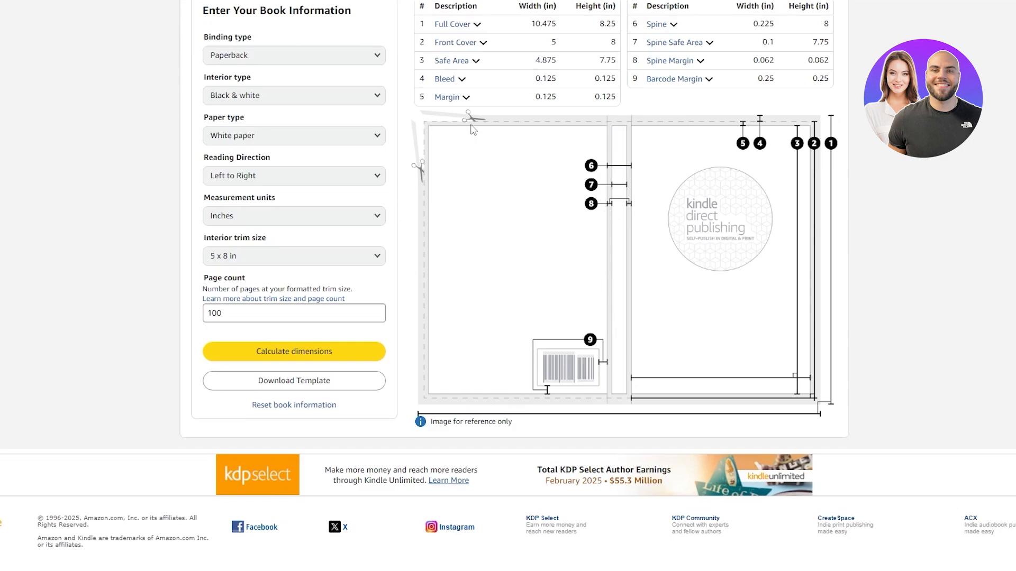
pyautogui.scroll(-1, 822, 162)
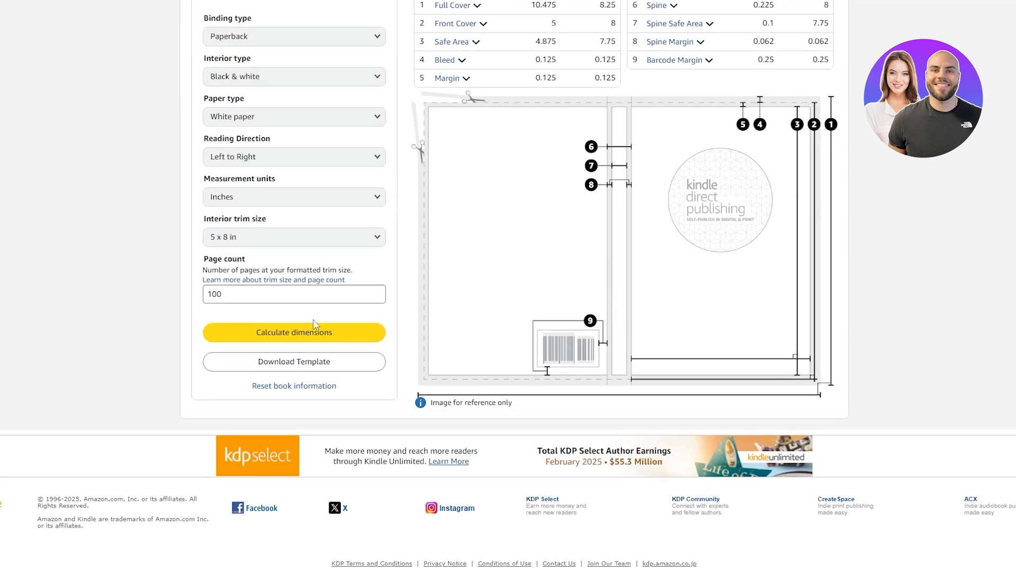
pyautogui.scroll(4, 768, 411)
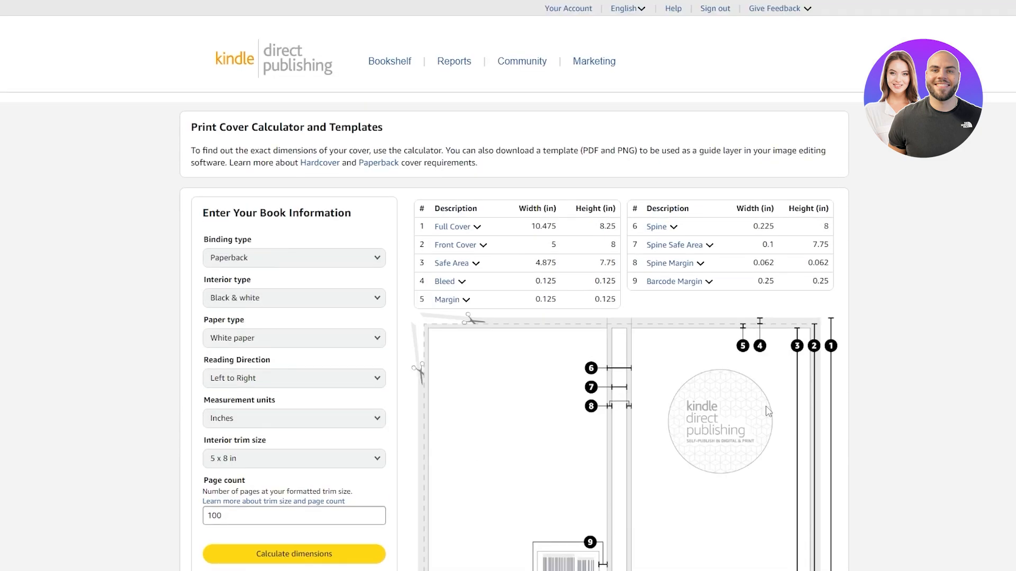
pyautogui.scroll(-4, 769, 412)
pyautogui.scroll(3, 771, 415)
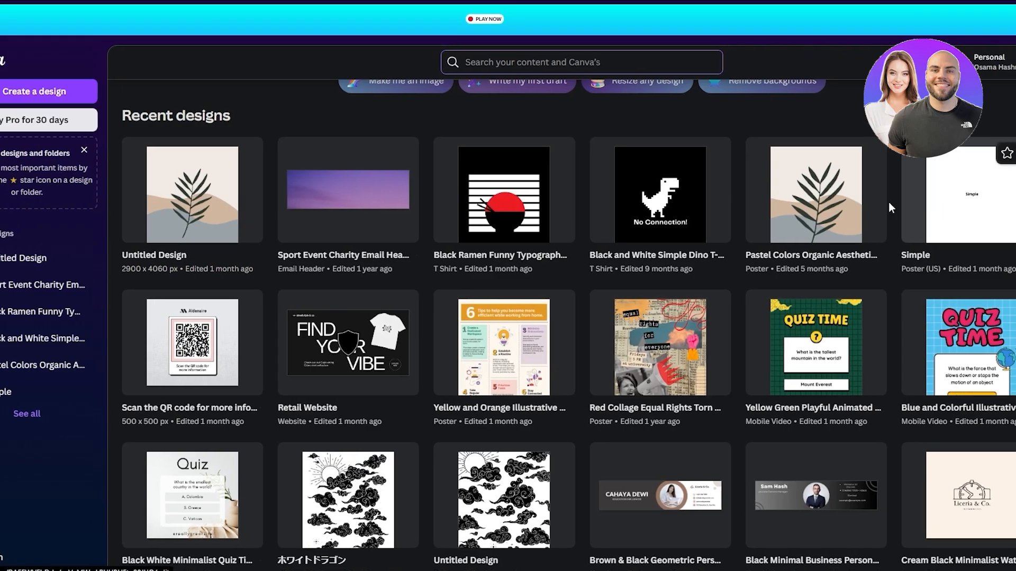
# - Switch to Canva and search its content for "journal"
pyautogui.scroll(4, 888, 201)
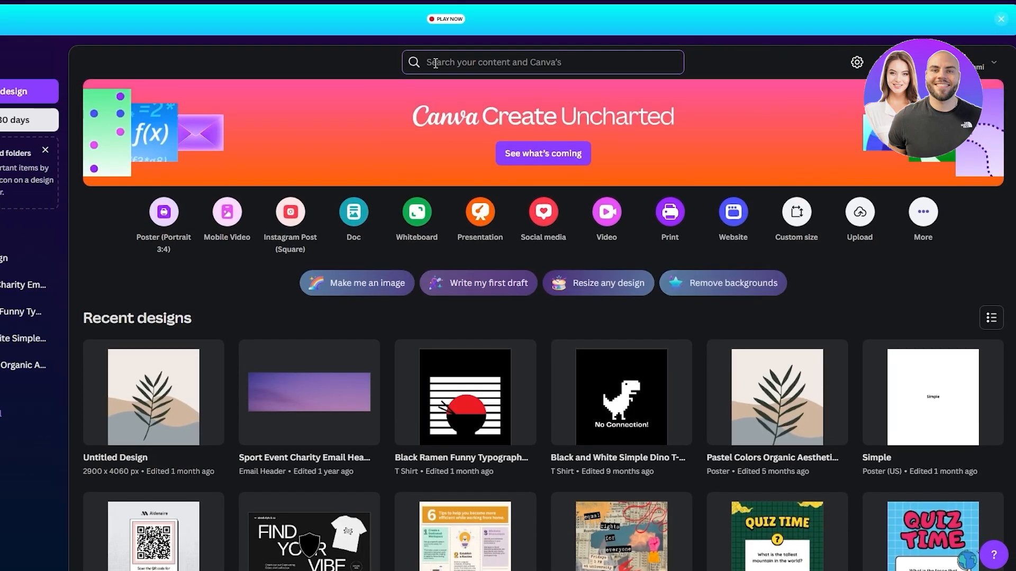
pyautogui.click(435, 63)
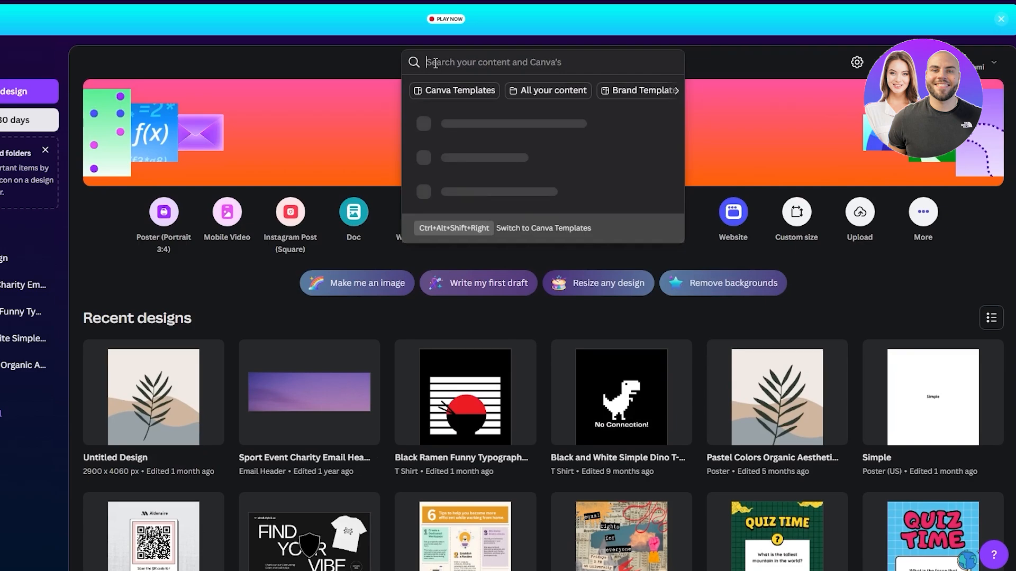
pyautogui.write('jo')
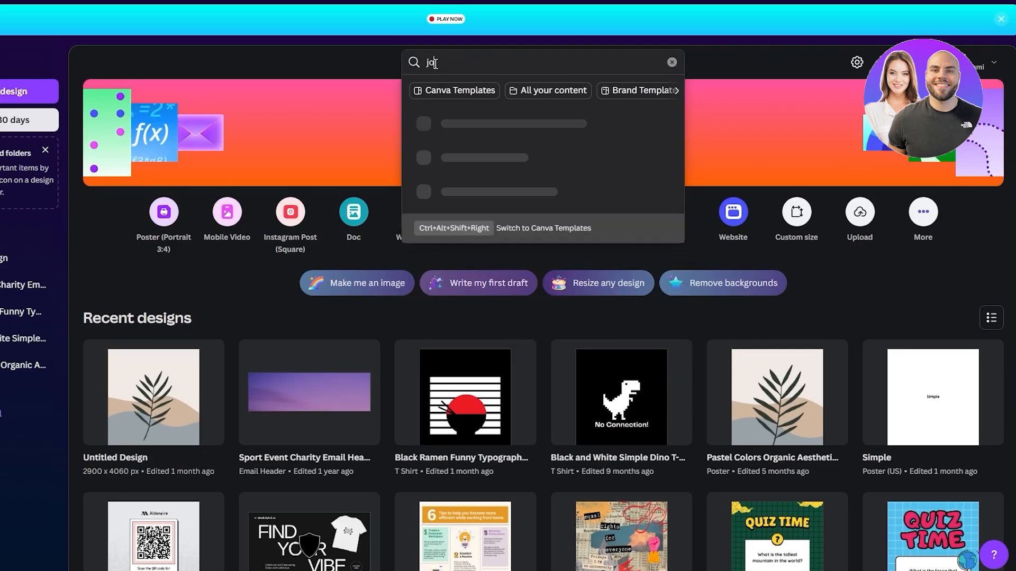
pyautogui.write('urna')
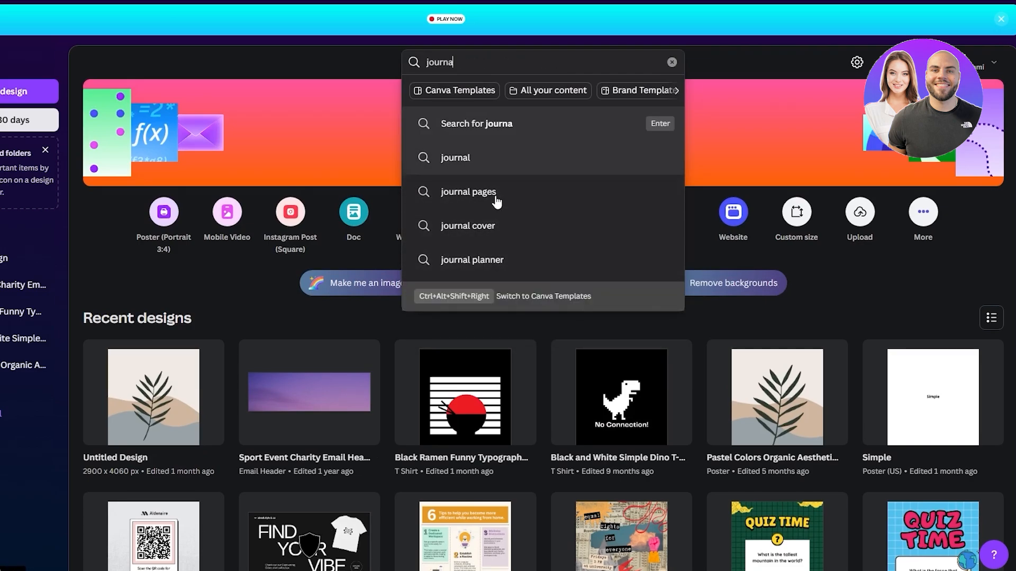
pyautogui.click(483, 168)
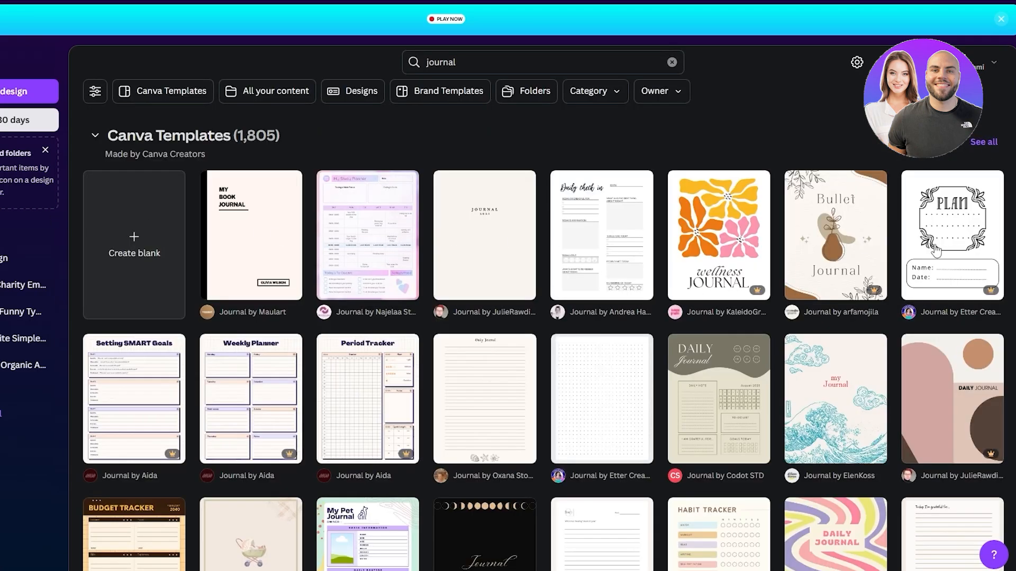
# - Browse the journal templates and open the minimalist beige cover template with the small centered "JOURNAL" title
pyautogui.scroll(-3, 385, 179)
pyautogui.scroll(2, 371, 182)
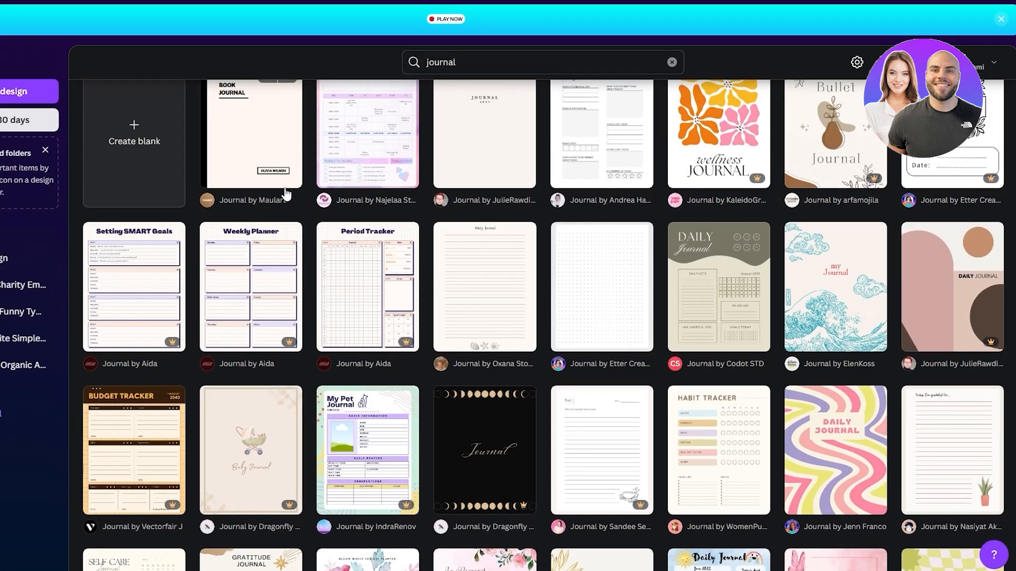
pyautogui.scroll(1, 151, 247)
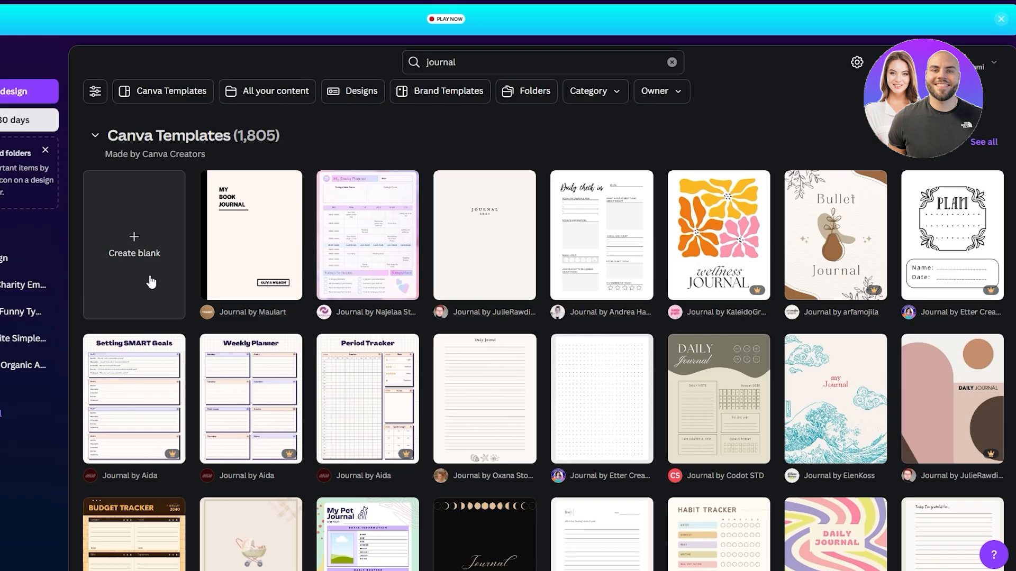
pyautogui.click(475, 298)
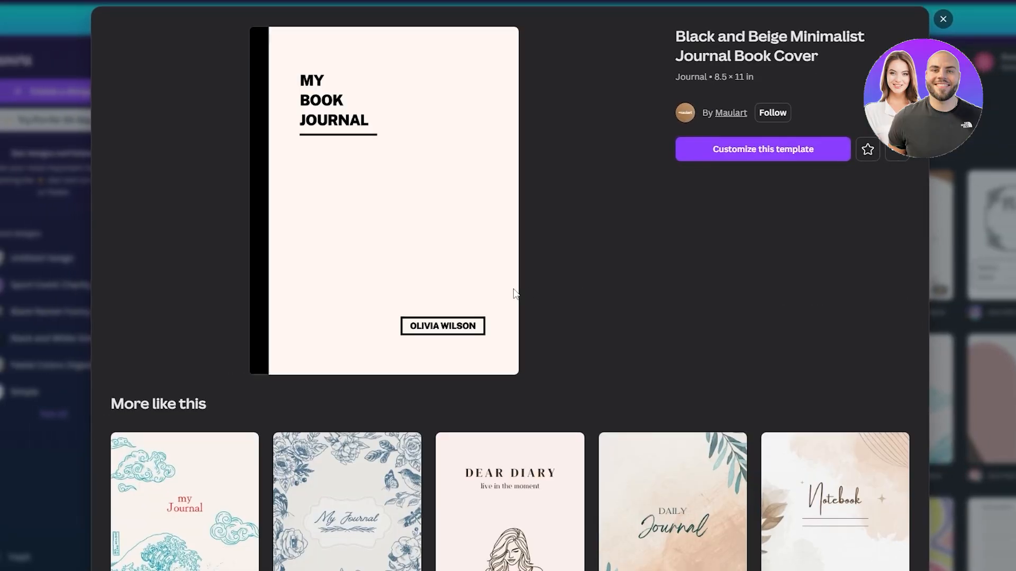
# - Preview the Black and Beige Minimalist Journal Book Cover and its similar templates, and start customizing it
pyautogui.scroll(-2, 513, 291)
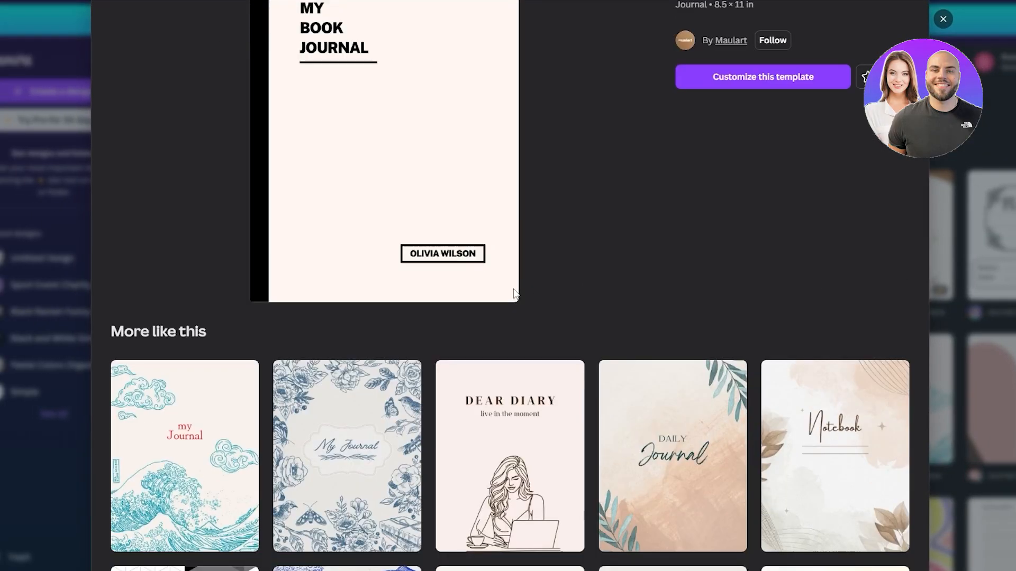
pyautogui.scroll(2, 514, 293)
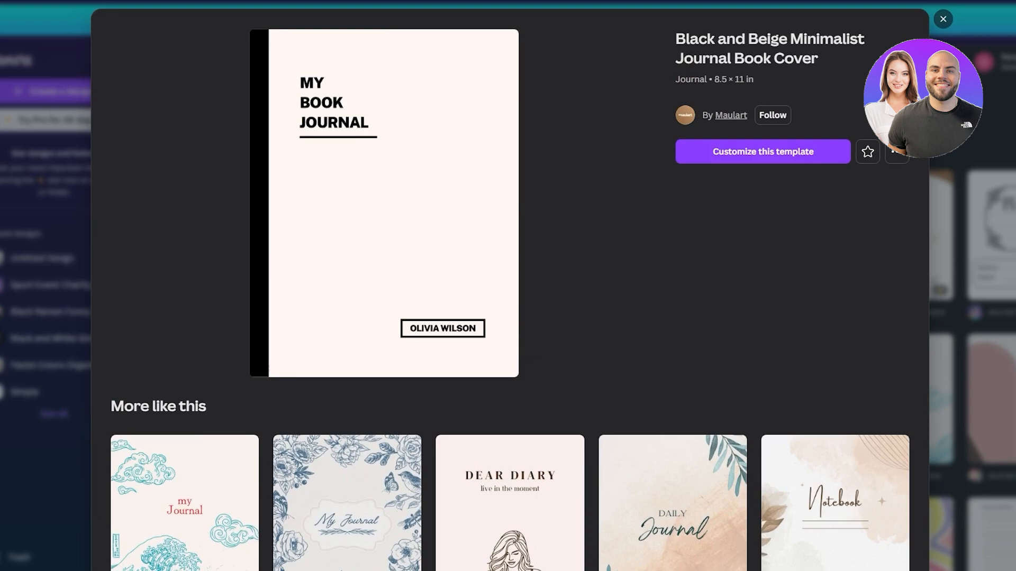
pyautogui.scroll(-10, 511, 286)
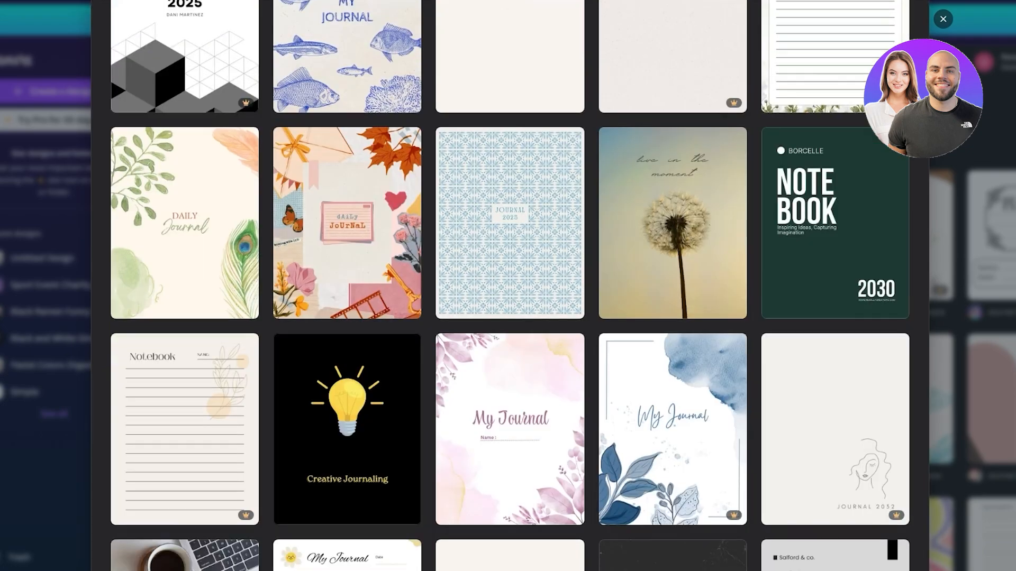
pyautogui.scroll(10, 511, 286)
pyautogui.click(783, 154)
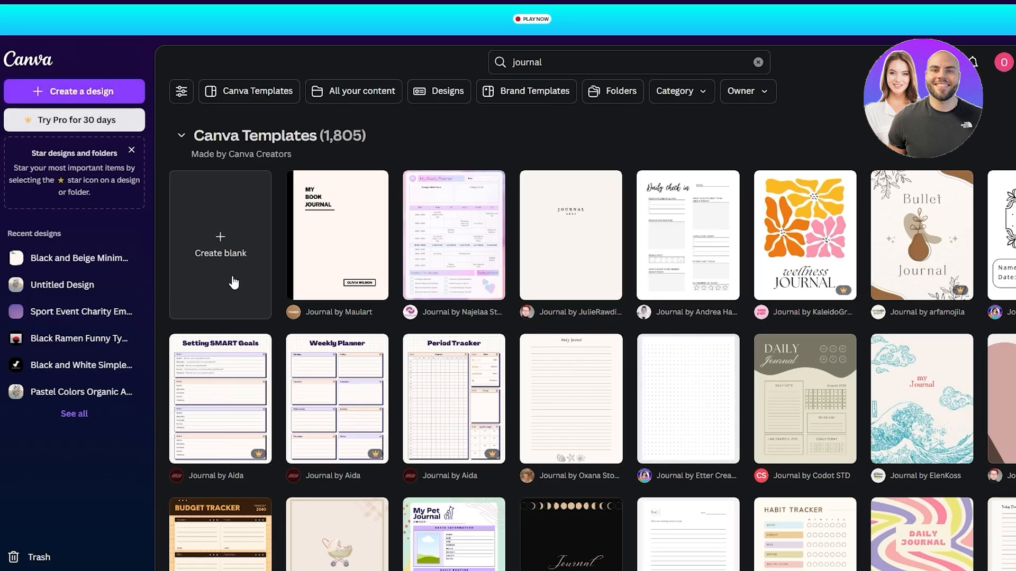
# - Return to the Canva home page and start a new custom-size design
pyautogui.click(222, 242)
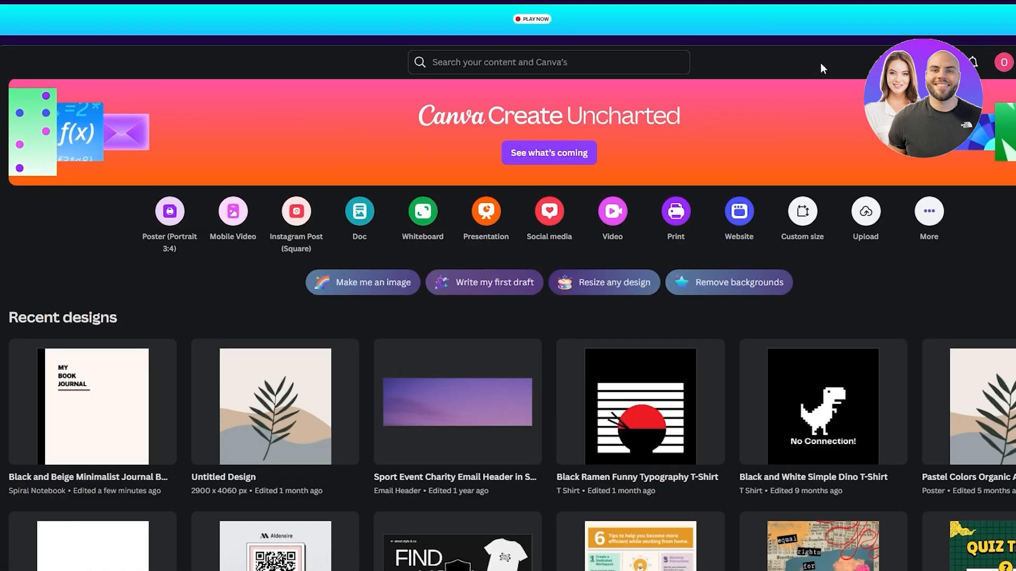
pyautogui.scroll(-2, 820, 63)
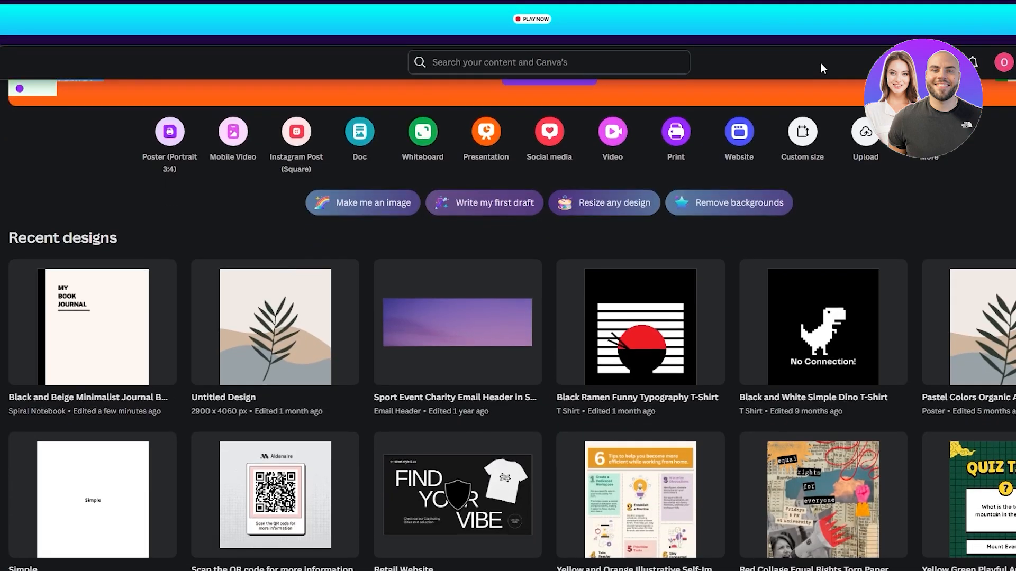
pyautogui.scroll(2, 821, 62)
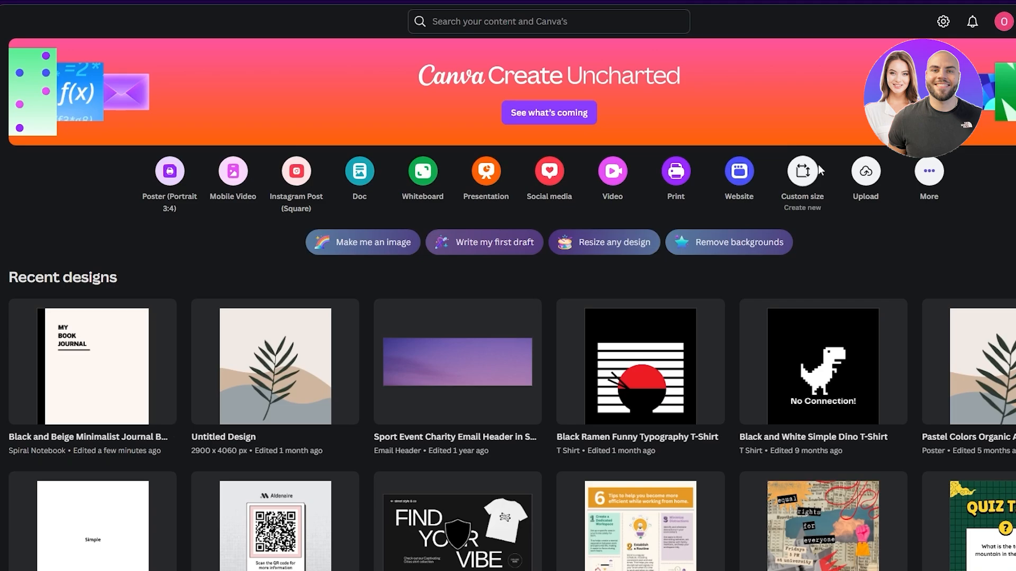
pyautogui.click(818, 167)
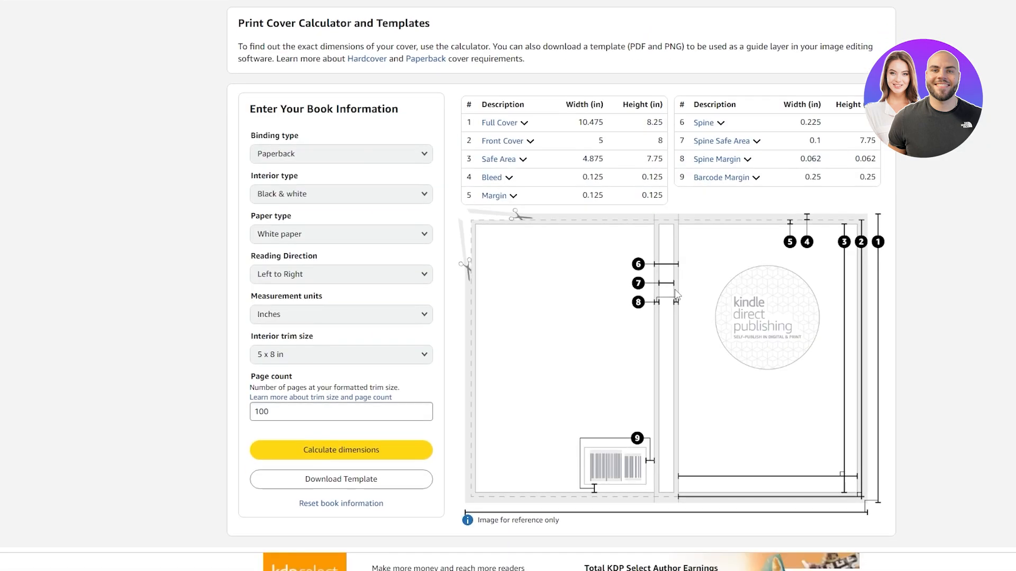
# - Switch to the KDP Print Cover Calculator and copy the Full Cover width
pyautogui.scroll(-4, 350, 319)
pyautogui.scroll(5, 340, 102)
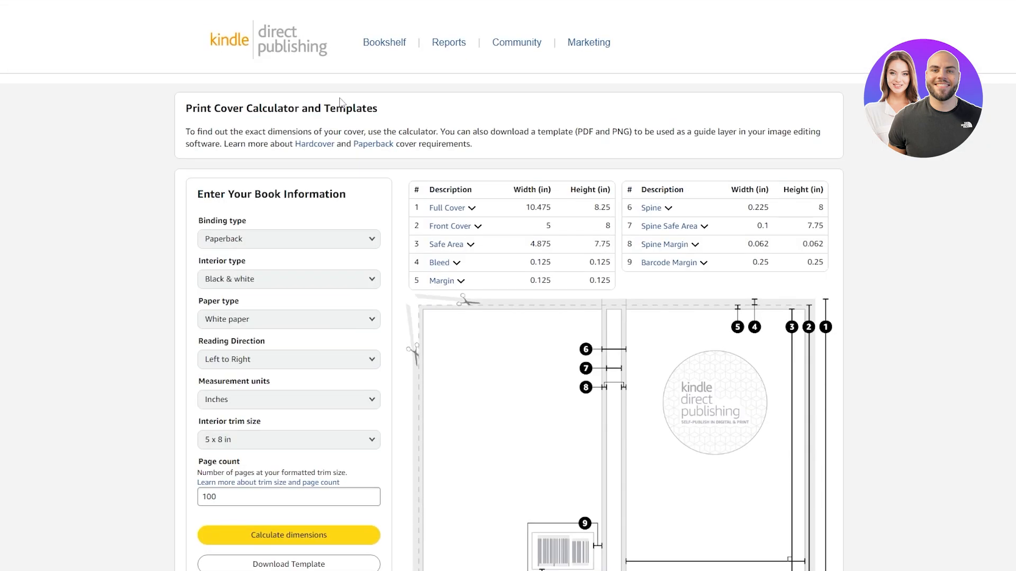
pyautogui.moveTo(218, 111); pyautogui.dragTo(320, 113)
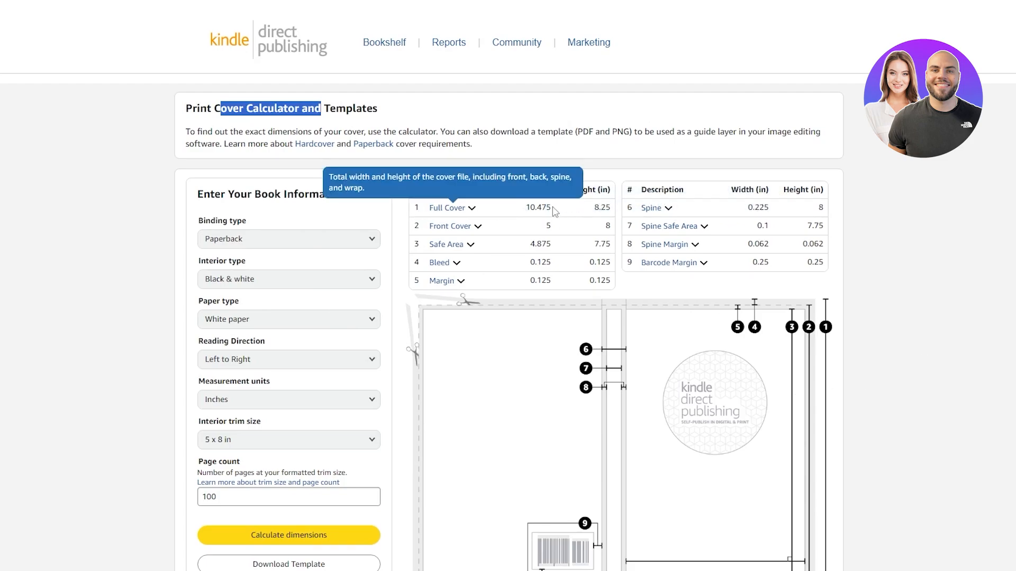
pyautogui.moveTo(526, 208); pyautogui.dragTo(536, 207)
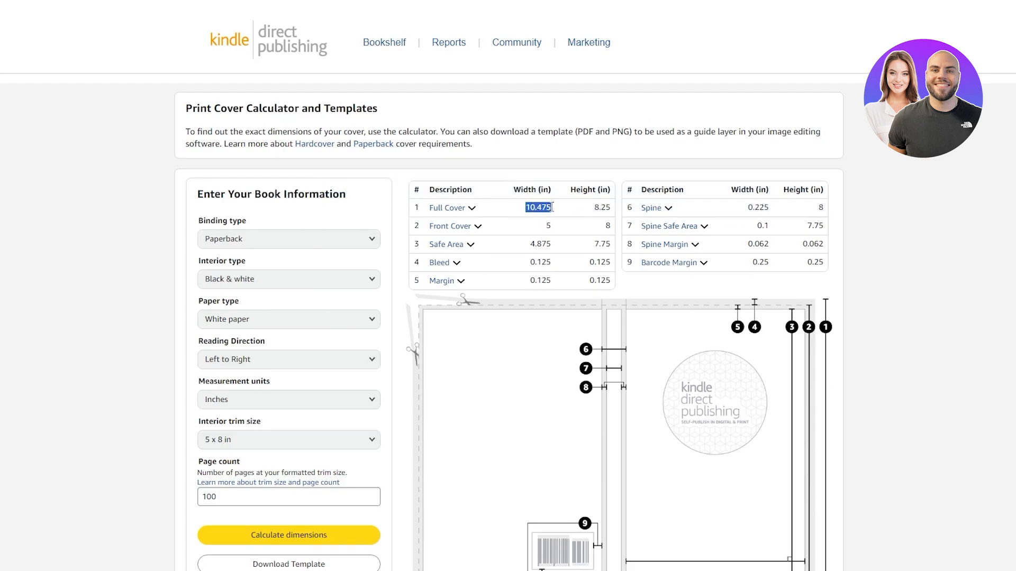
pyautogui.rightClick(547, 210)
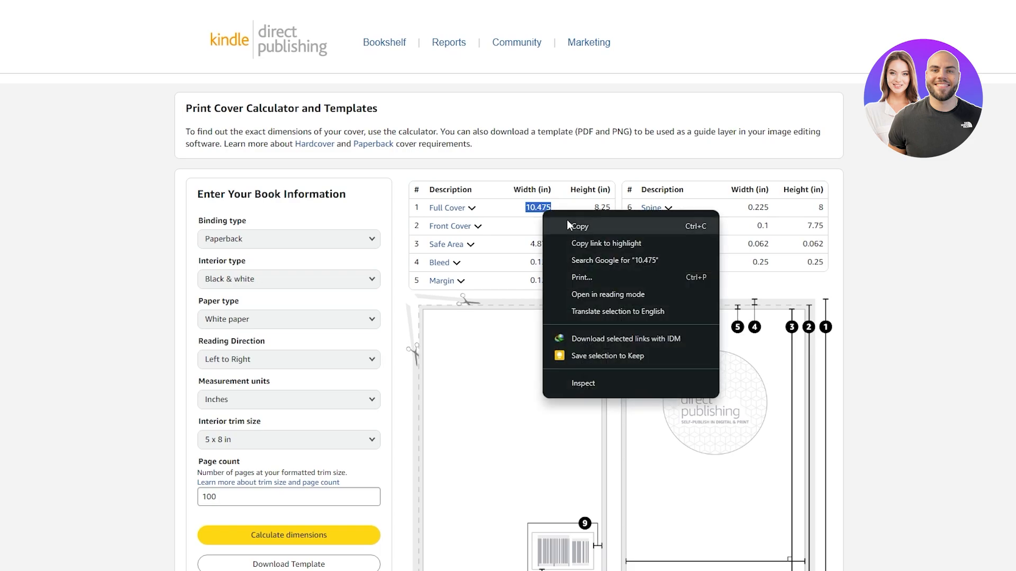
pyautogui.click(567, 220)
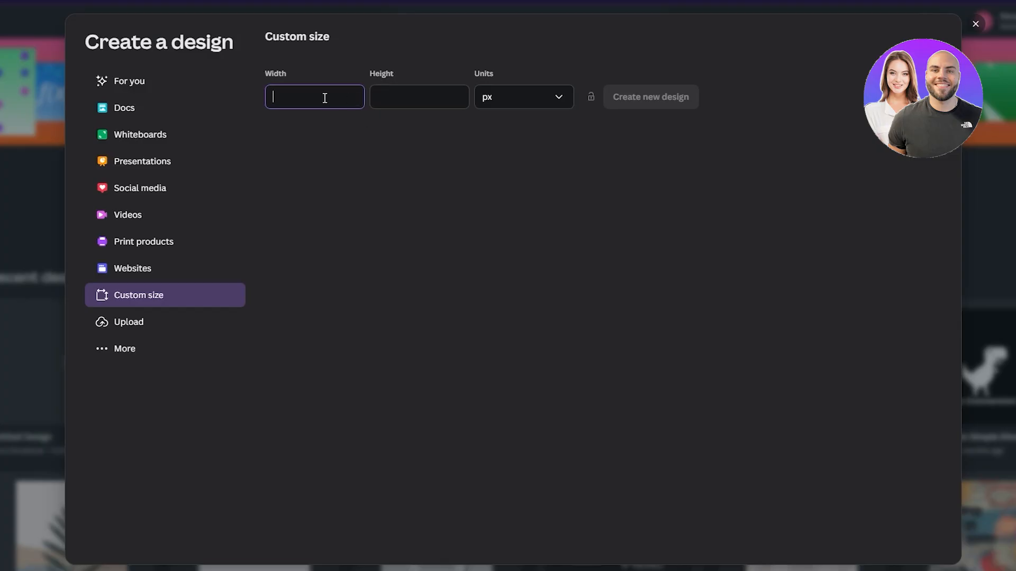
# - Set the custom design's width to 10.475 with inches as the unit
pyautogui.rightClick(324, 98)
pyautogui.click(360, 194)
pyautogui.click(529, 103)
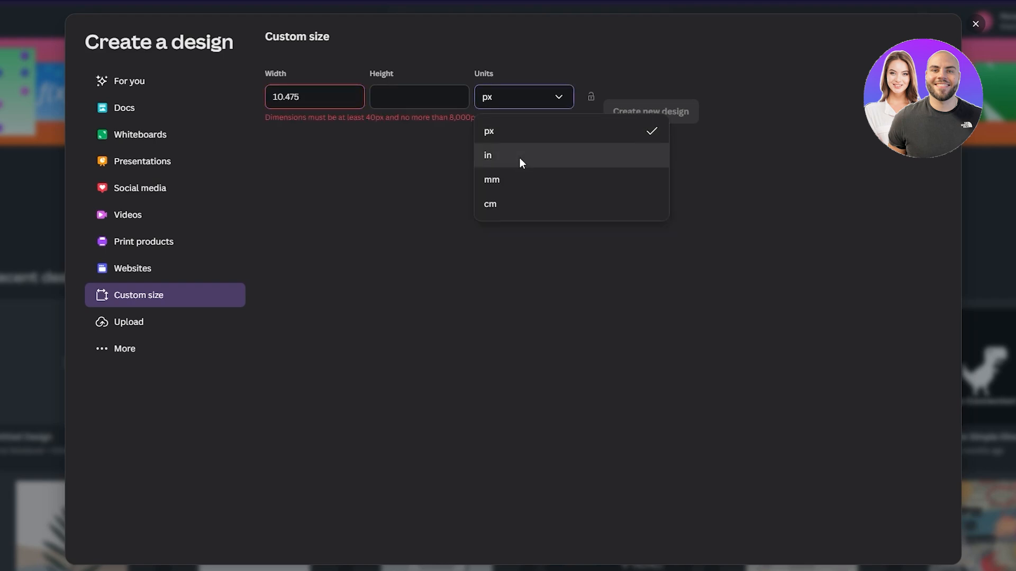
pyautogui.click(520, 158)
pyautogui.tripleClick(314, 97)
pyautogui.hotkey('ctrl', 'v')
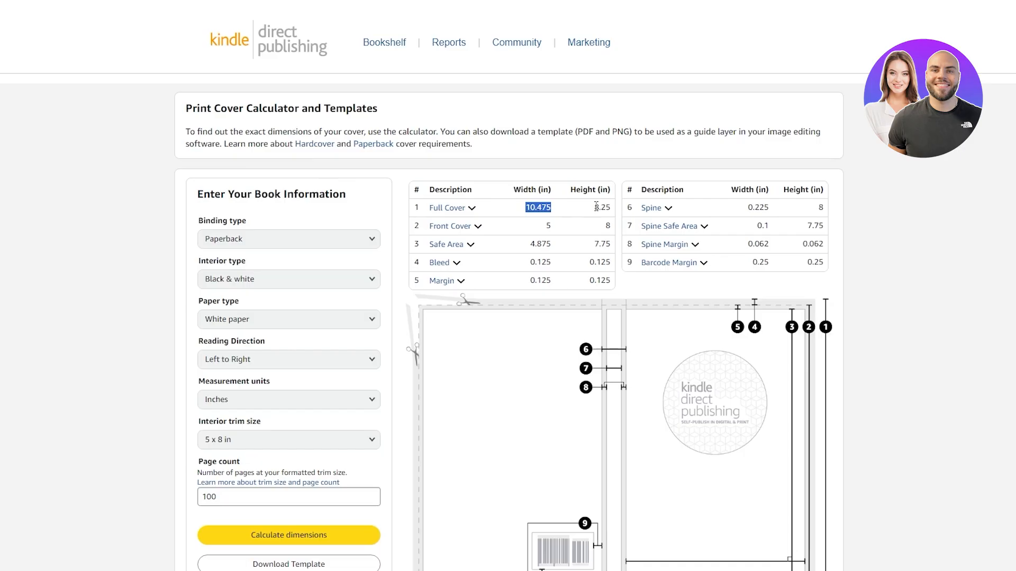
# - Copy the Full Cover height from the KDP calculator, set the design's height to 8.25 in and create the design
pyautogui.doubleClick(600, 207)
pyautogui.rightClick(596, 207)
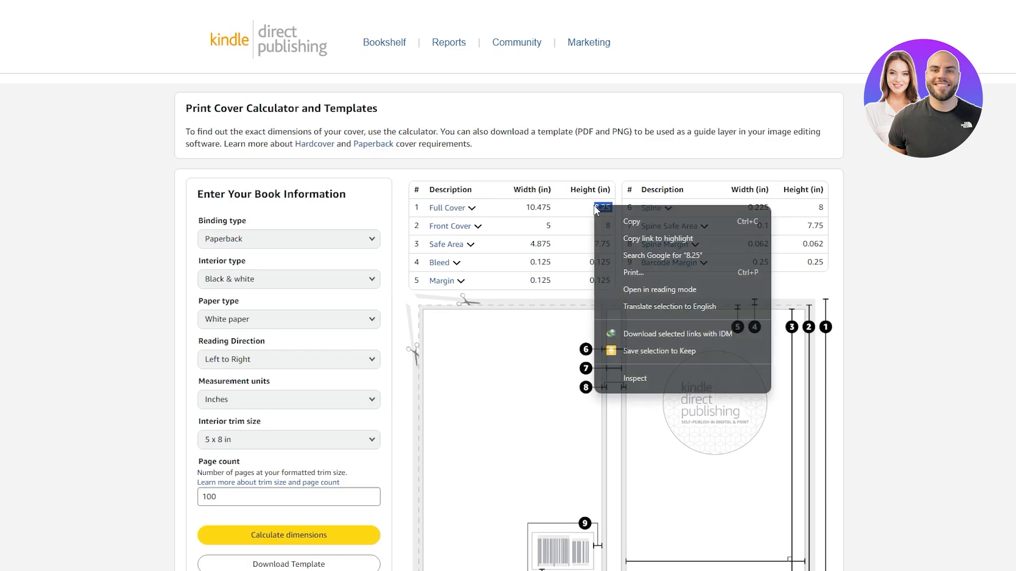
pyautogui.click(623, 217)
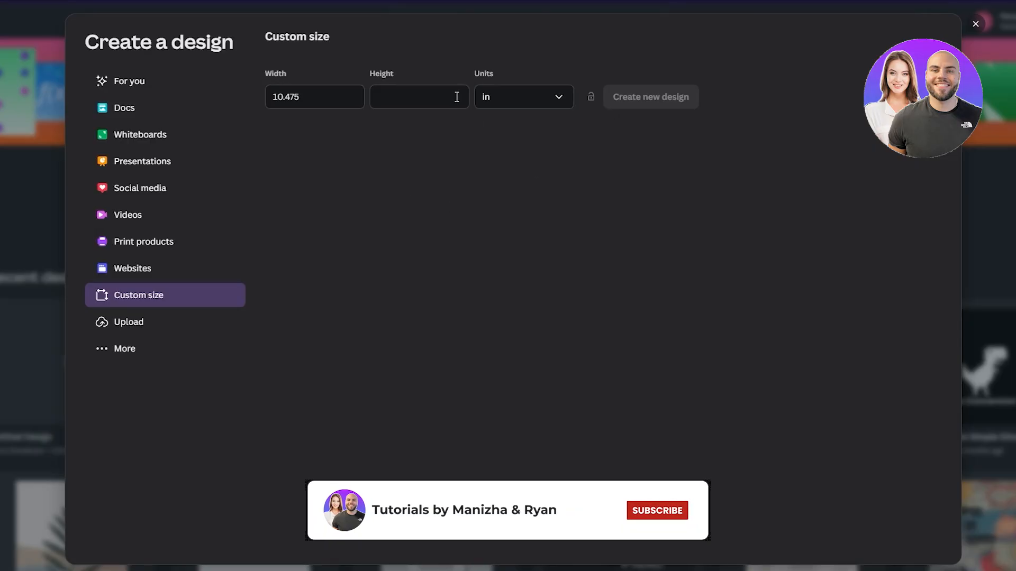
pyautogui.hotkey('ctrl', 'v')
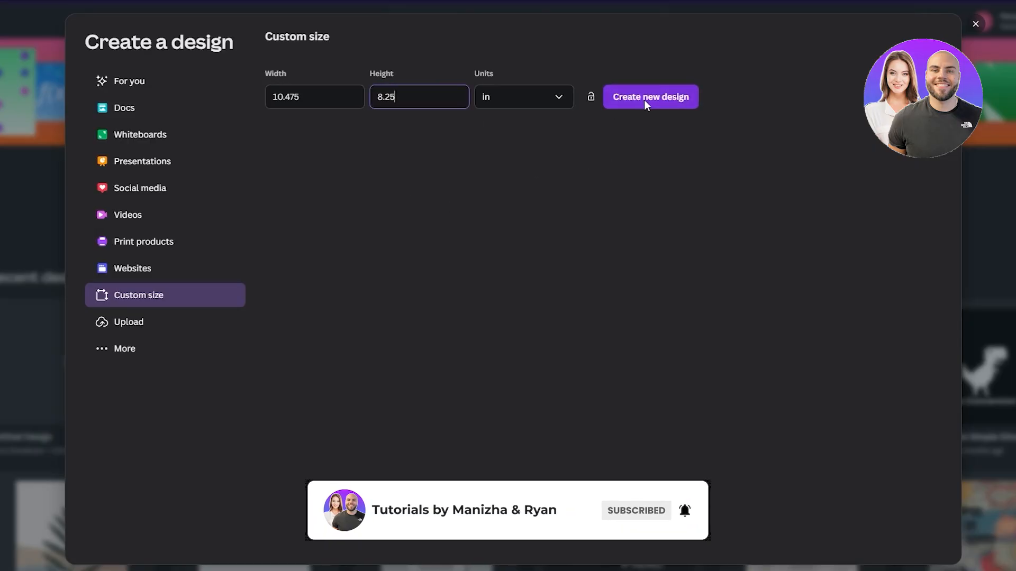
pyautogui.click(643, 100)
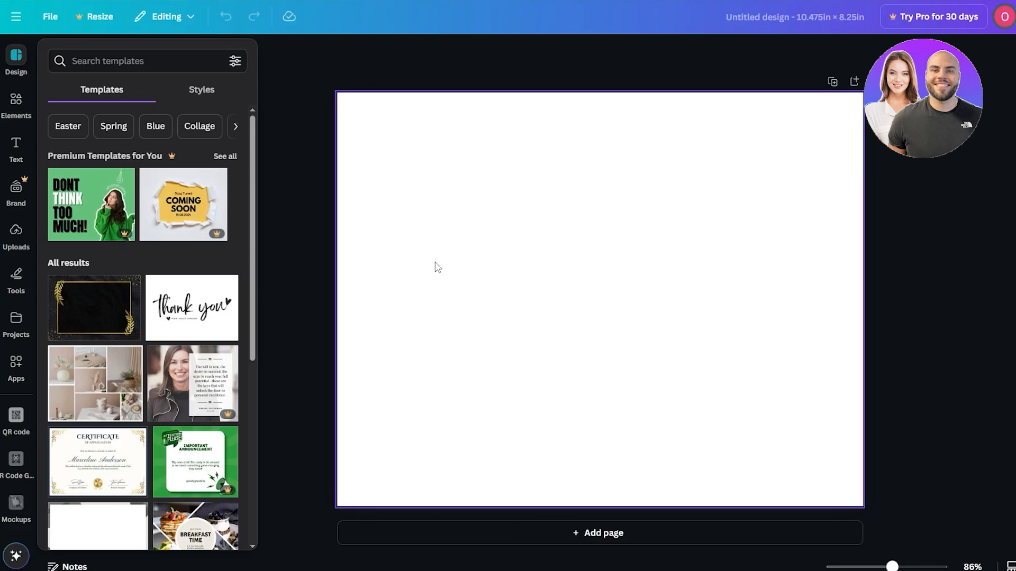
# - Upload the image PAPERBACK_5.000x8.000_100_BW_WHITE_en_US from the KDP_COVER_TEMPLATE folder
pyautogui.click(18, 243)
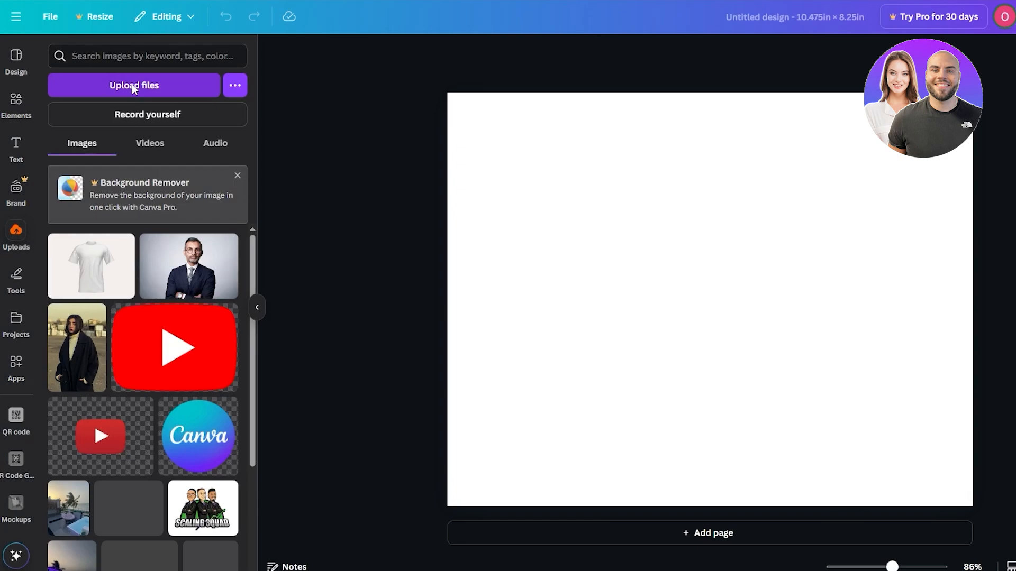
pyautogui.click(133, 88)
pyautogui.doubleClick(578, 217)
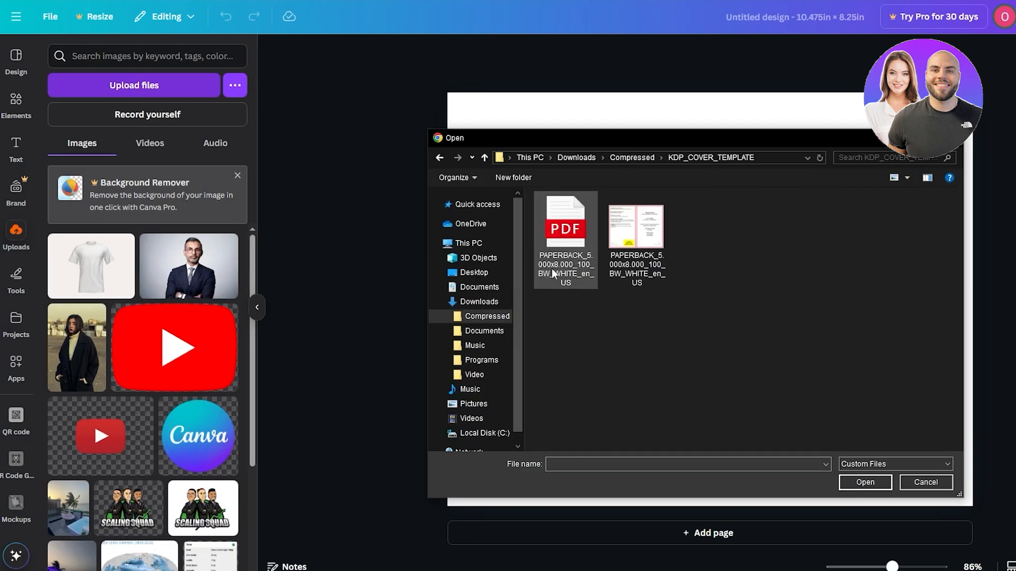
pyautogui.doubleClick(628, 241)
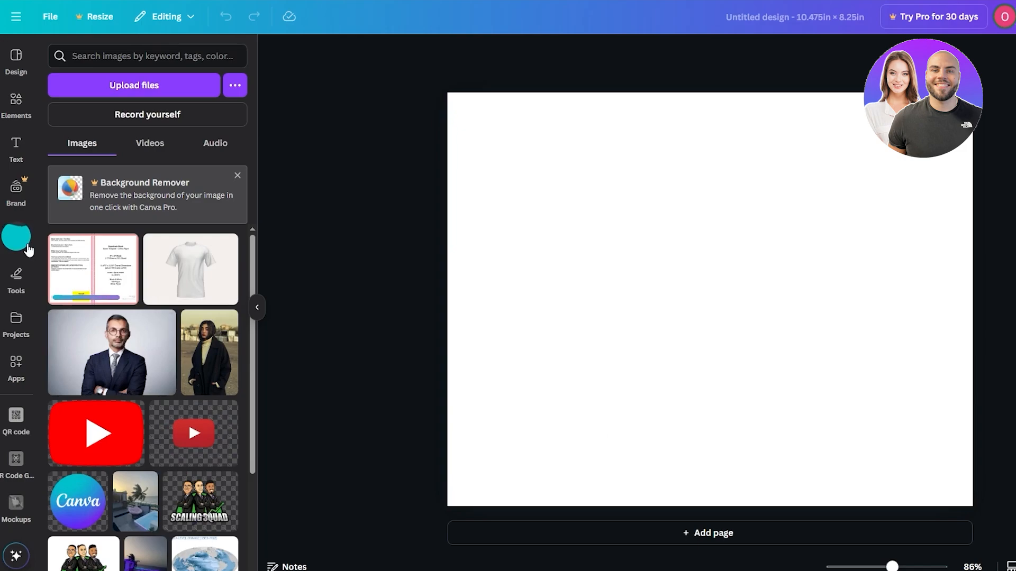
# - Place the uploaded KDP cover template on the blank page and scale it to fill the whole page
pyautogui.moveTo(122, 281); pyautogui.dragTo(563, 262)
pyautogui.moveTo(764, 336); pyautogui.dragTo(737, 240)
pyautogui.moveTo(841, 402); pyautogui.dragTo(973, 498)
pyautogui.click(994, 338)
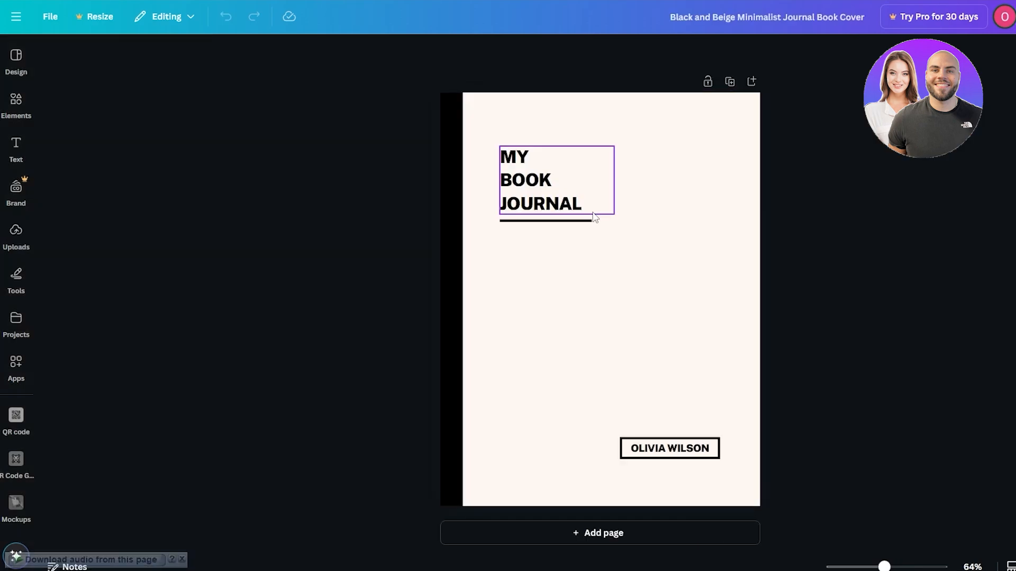
# - Review the black and beige journal cover design and the KDP template placed in the custom-size design
pyautogui.click(642, 235)
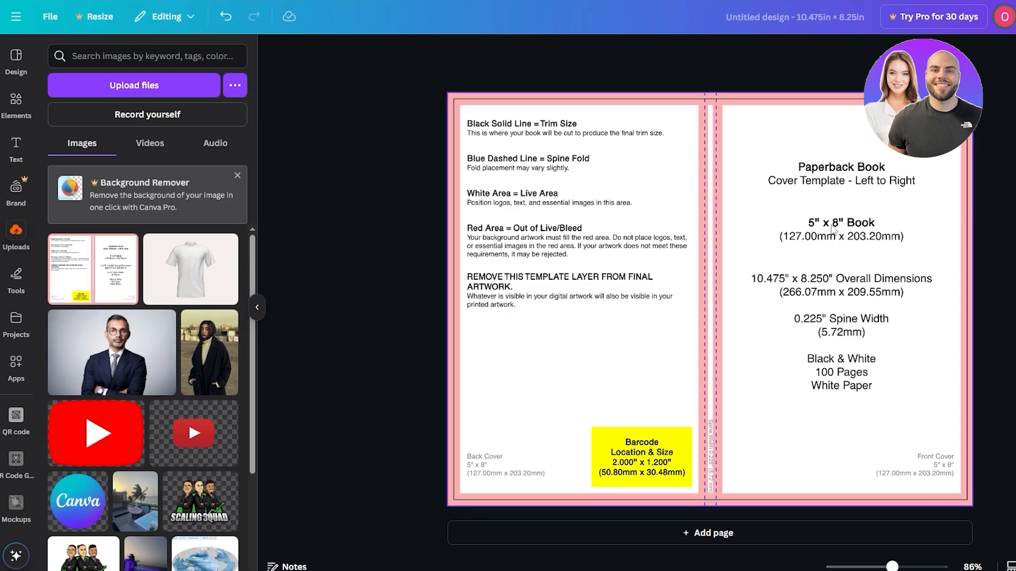
pyautogui.click(832, 227)
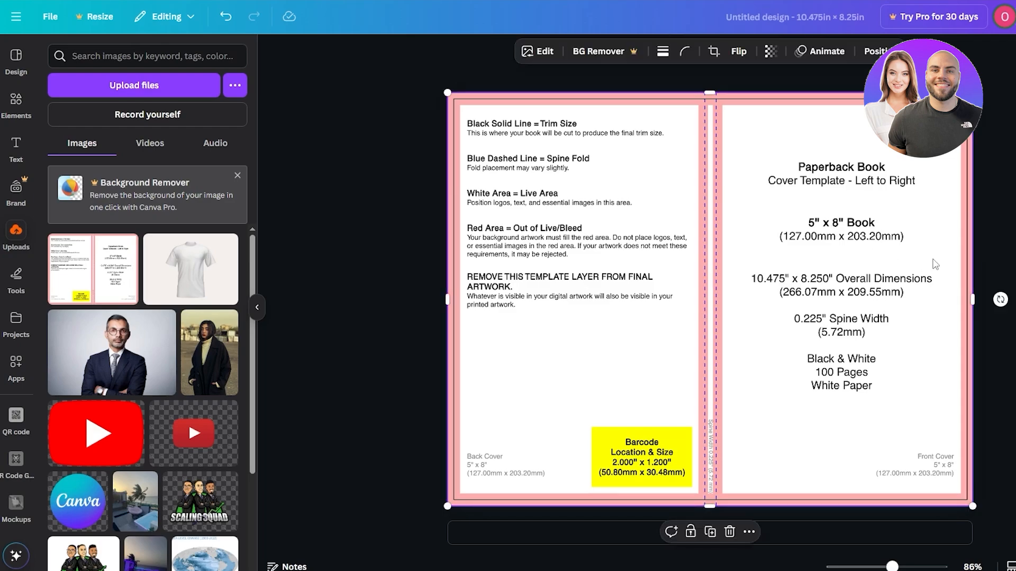
pyautogui.click(723, 542)
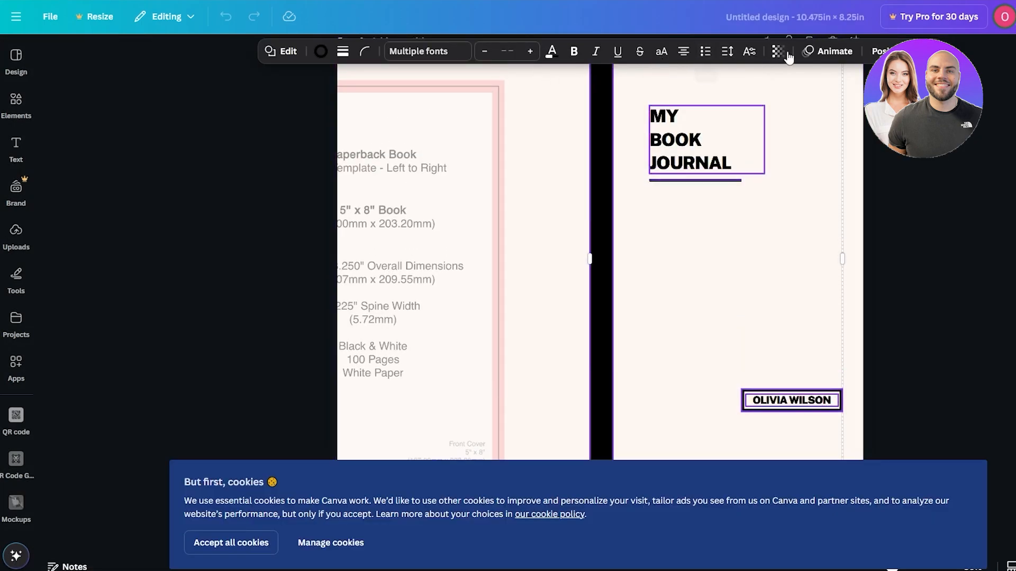
# - Group the selected journal cover elements, including the title, the author name box and the black spine strip
pyautogui.click(889, 51)
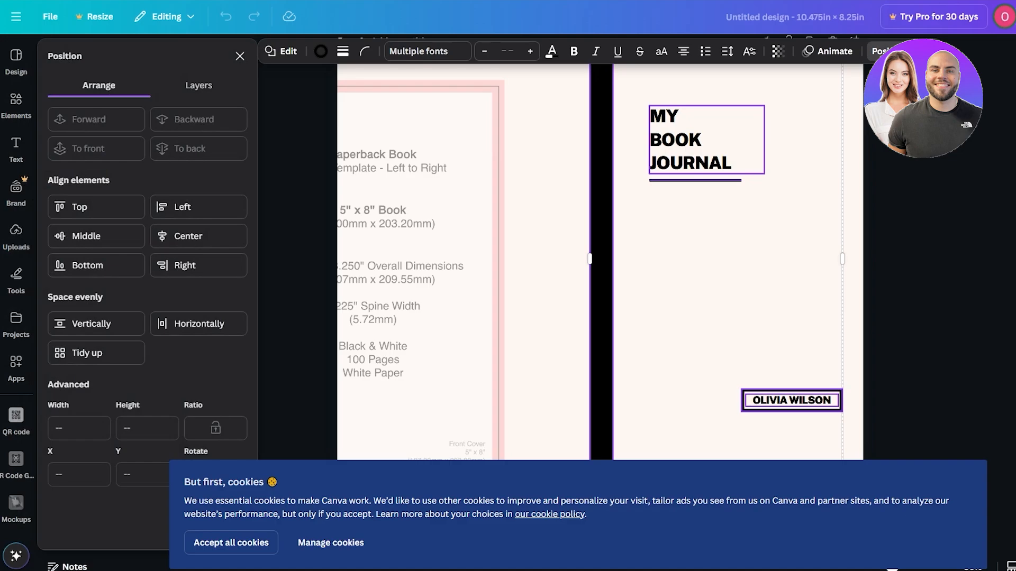
pyautogui.click(889, 51)
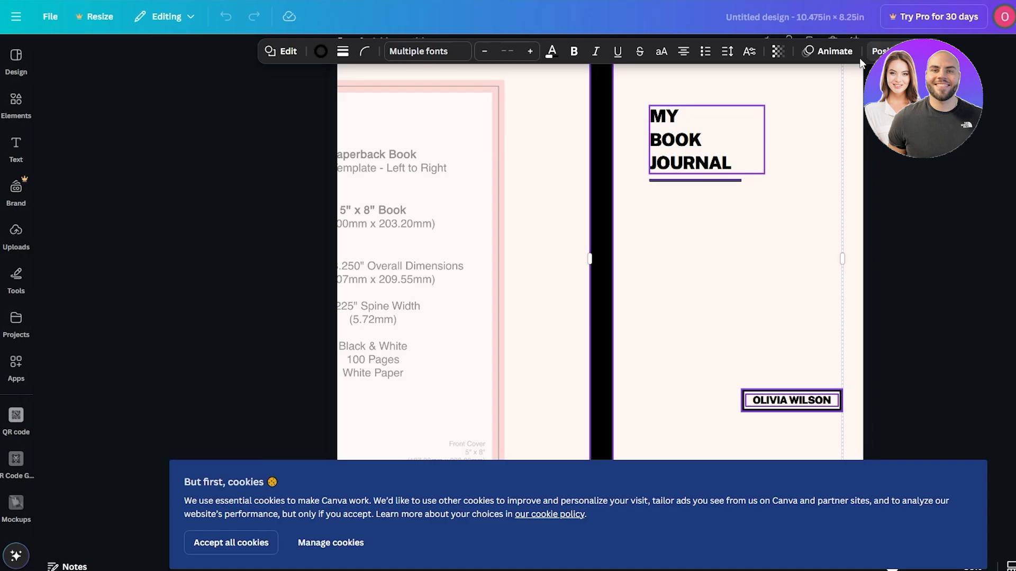
pyautogui.rightClick(663, 136)
pyautogui.moveTo(726, 293)
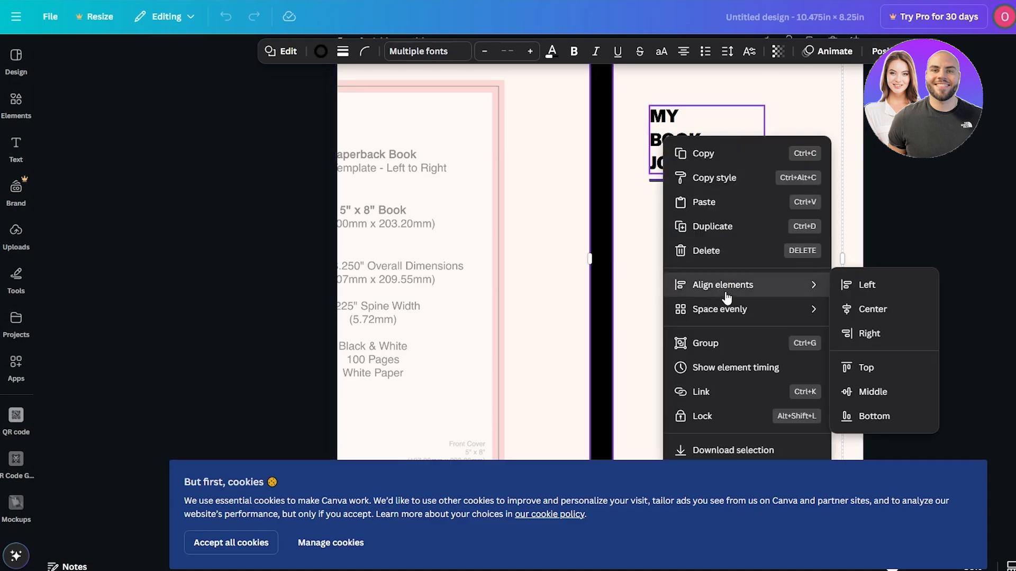
pyautogui.click(733, 353)
# - Shift the grouped journal cover slightly right and move the faded KDP template to fill page 1
pyautogui.click(1005, 297)
pyautogui.moveTo(725, 298); pyautogui.dragTo(755, 299)
pyautogui.click(455, 290)
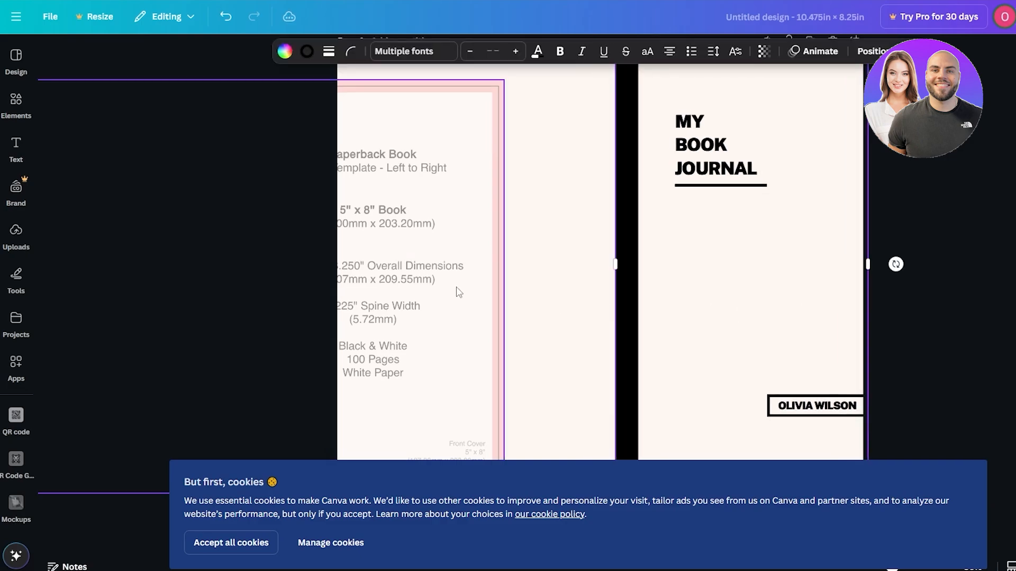
pyautogui.moveTo(529, 288); pyautogui.dragTo(784, 278)
pyautogui.moveTo(760, 275); pyautogui.dragTo(759, 274)
# - Move the grouped journal cover left so its black strip covers the KDP template's spine area
pyautogui.click(626, 338)
pyautogui.click(612, 341)
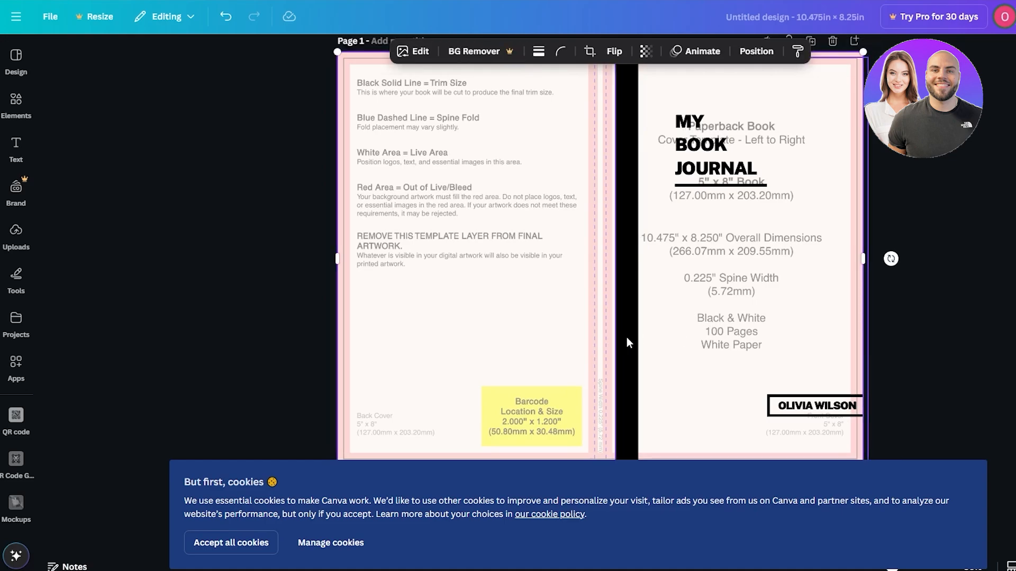
pyautogui.moveTo(627, 337); pyautogui.dragTo(601, 336)
# - Check the cover alignment against the KDP template, select the template image on page 1 and accept all cookies
pyautogui.scroll(-1, 987, 313)
pyautogui.scroll(-2, 988, 313)
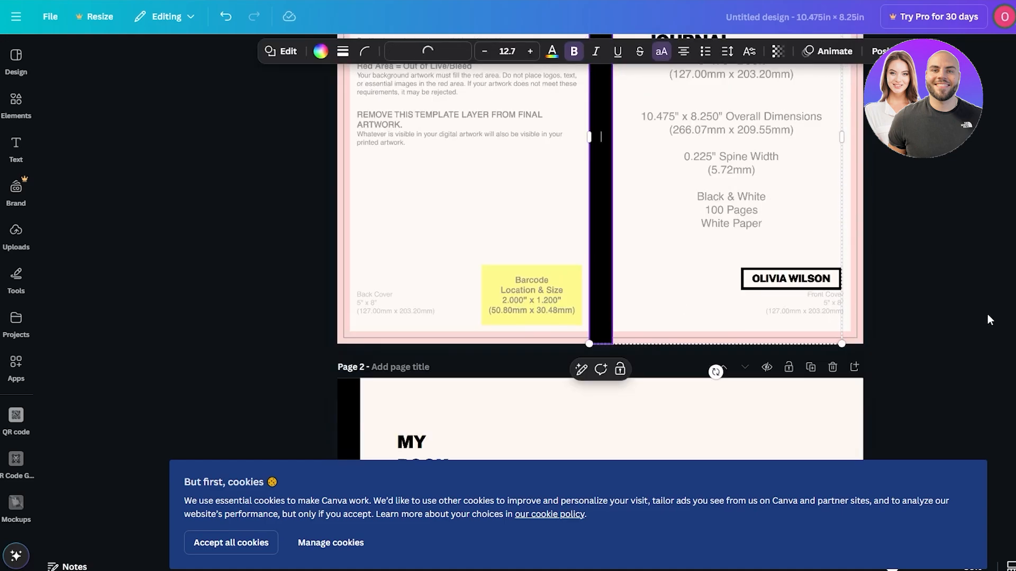
pyautogui.scroll(3, 987, 314)
pyautogui.click(349, 247)
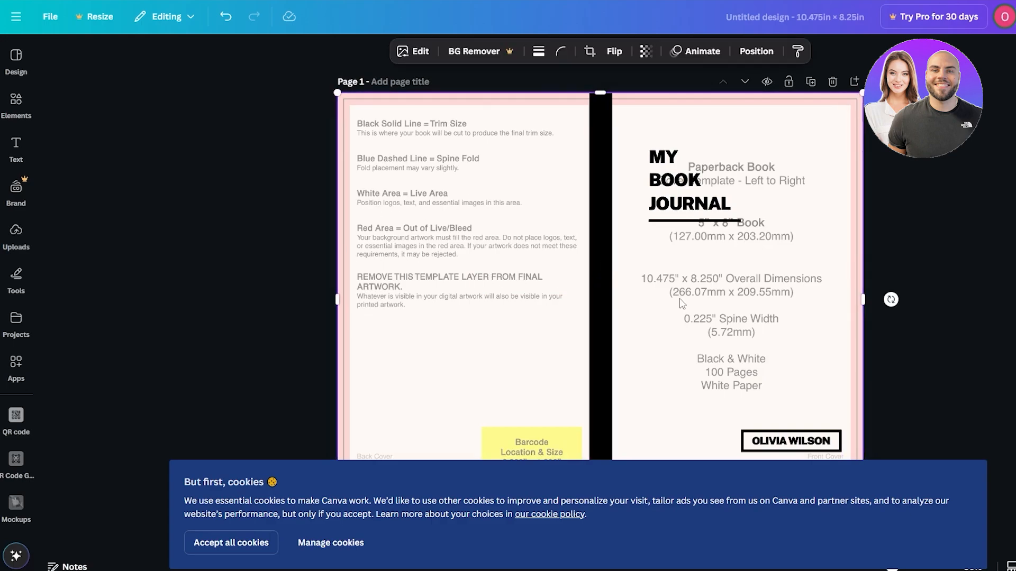
pyautogui.click(262, 547)
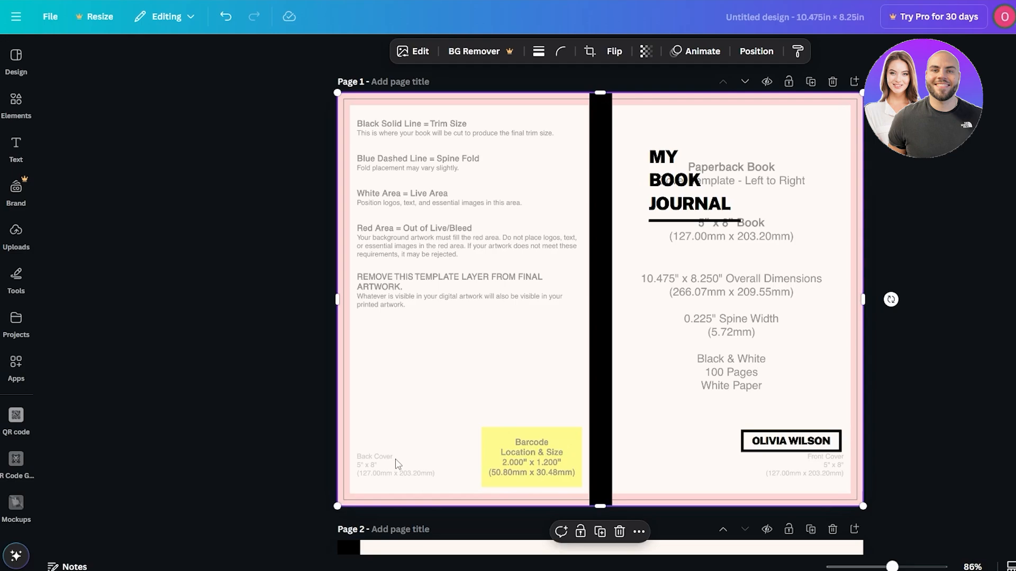
# - Search the elements library for barcode and add the black barcode graphic with digits beneath it to page 1
pyautogui.click(16, 103)
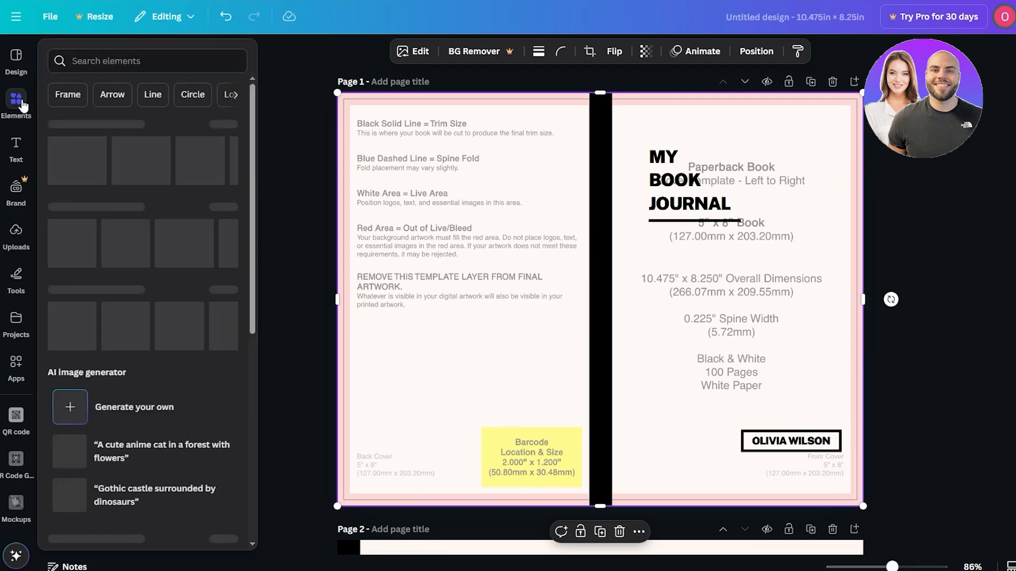
pyautogui.click(99, 56)
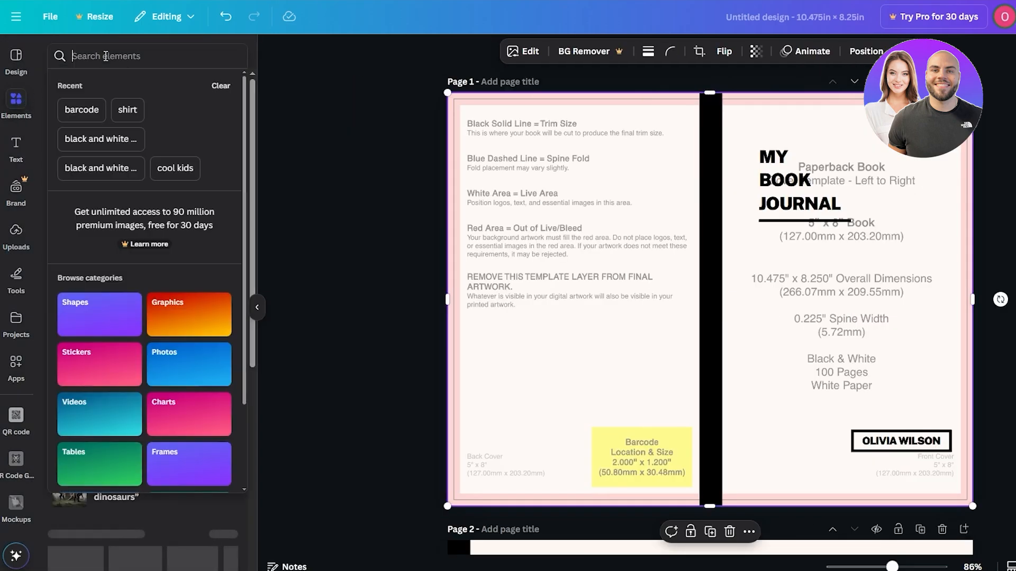
pyautogui.click(84, 116)
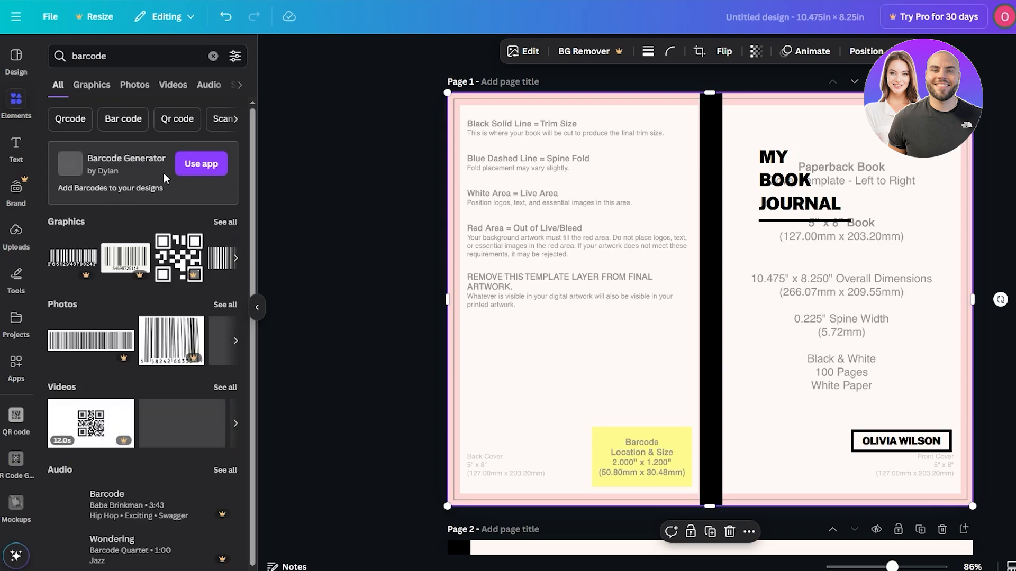
pyautogui.click(235, 258)
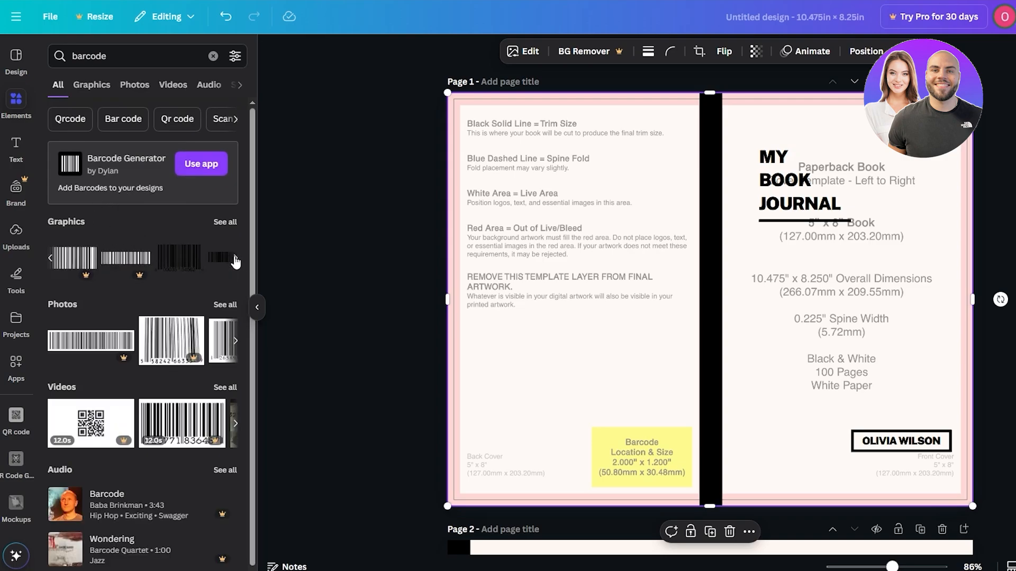
pyautogui.click(178, 263)
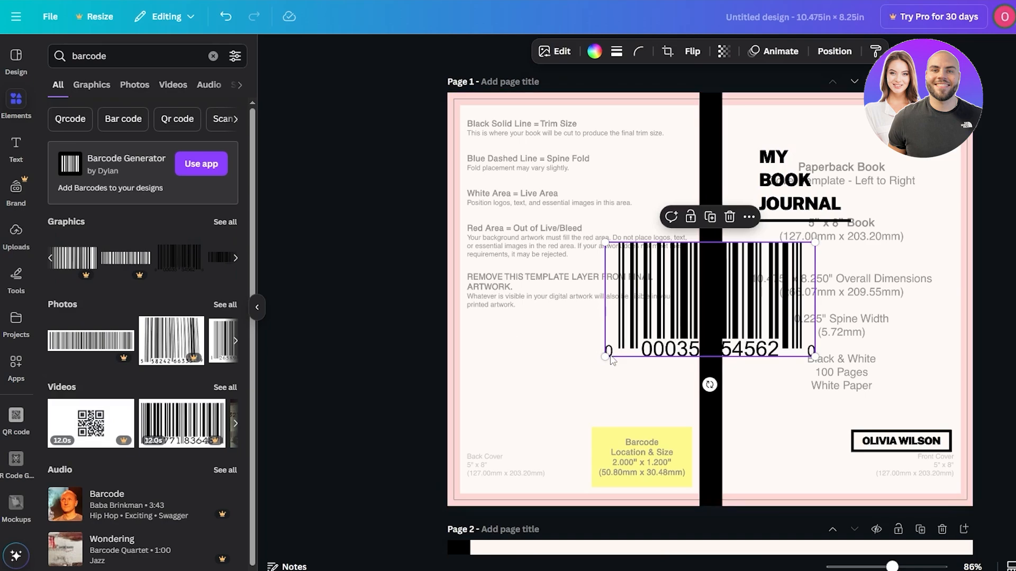
# - Shrink the barcode and position it over the template's yellow barcode area on the back cover
pyautogui.moveTo(607, 356); pyautogui.dragTo(663, 325)
pyautogui.moveTo(724, 287); pyautogui.dragTo(653, 473)
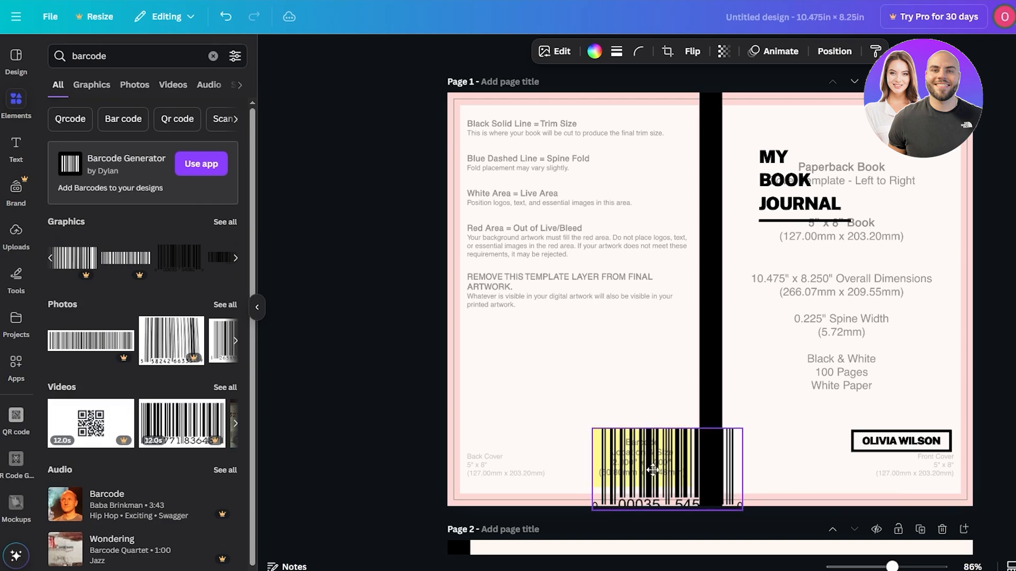
pyautogui.moveTo(743, 510); pyautogui.dragTo(685, 477)
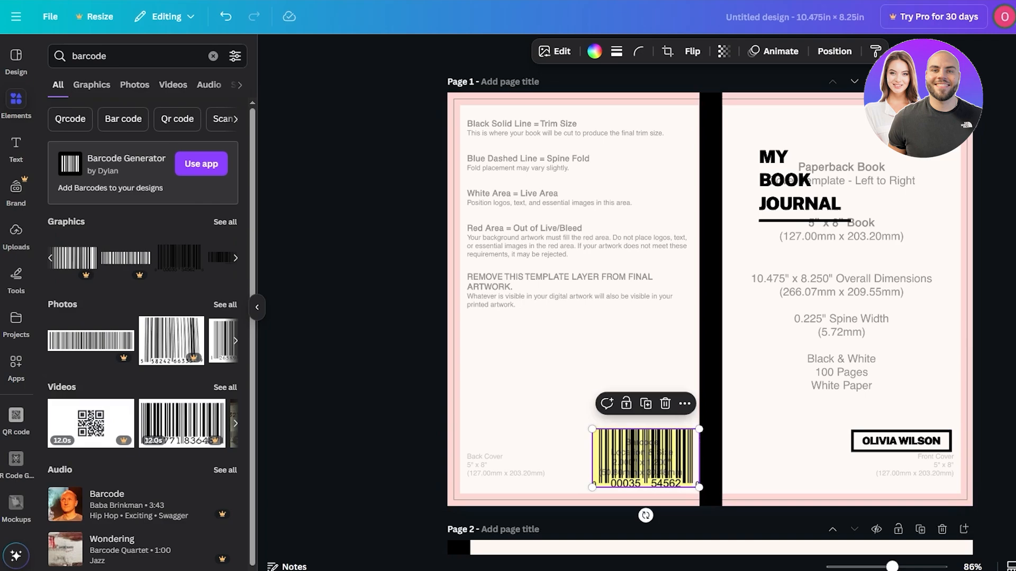
pyautogui.click(716, 519)
pyautogui.moveTo(649, 450); pyautogui.dragTo(660, 451)
pyautogui.click(987, 431)
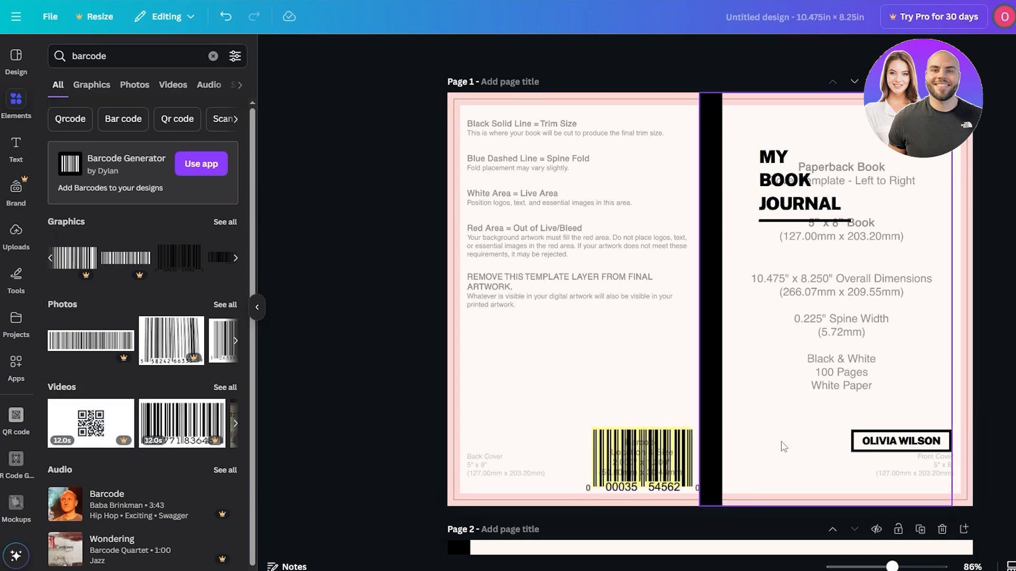
pyautogui.click(668, 457)
pyautogui.moveTo(668, 459); pyautogui.dragTo(644, 462)
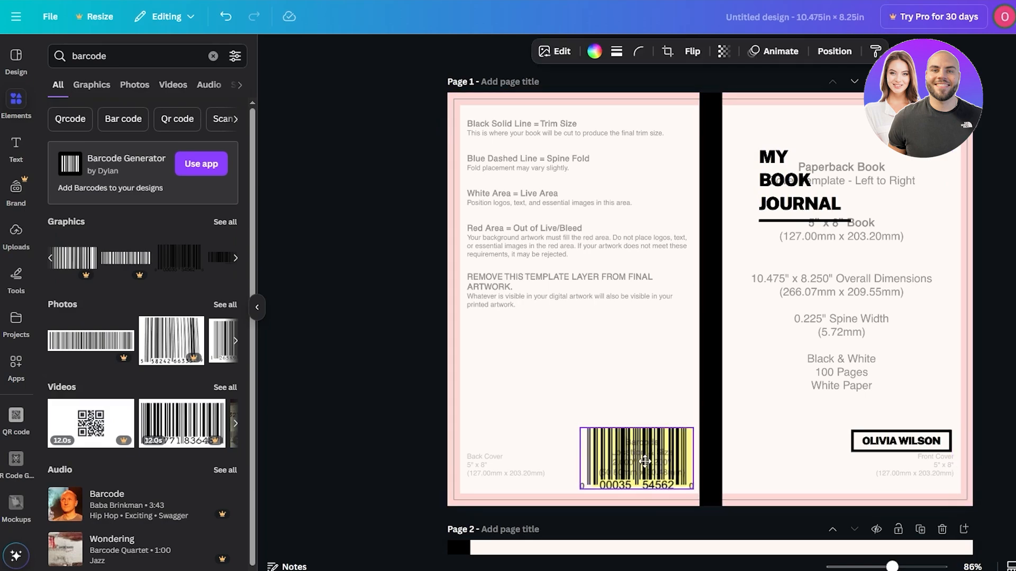
pyautogui.click(701, 431)
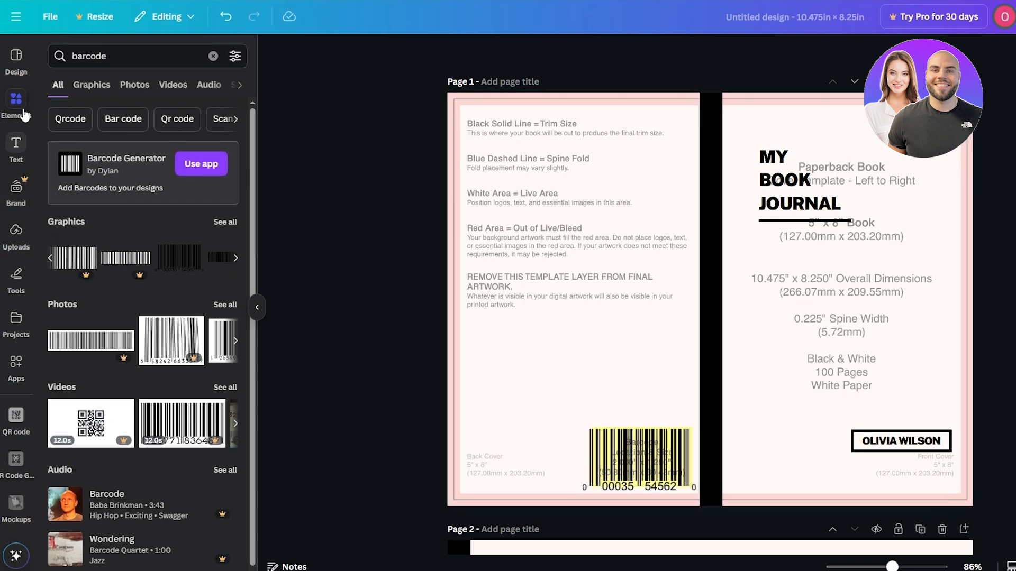
# - Add a square shape to page 1 and fill it with the bright yellow from the photo colors
pyautogui.click(104, 54)
pyautogui.doubleClick(104, 53)
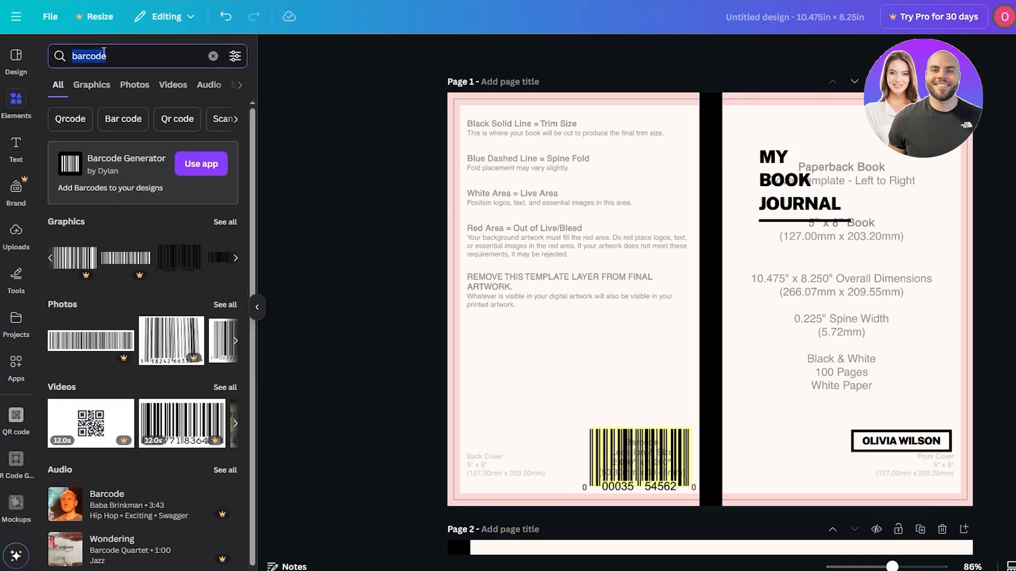
pyautogui.write('s')
pyautogui.click(112, 149)
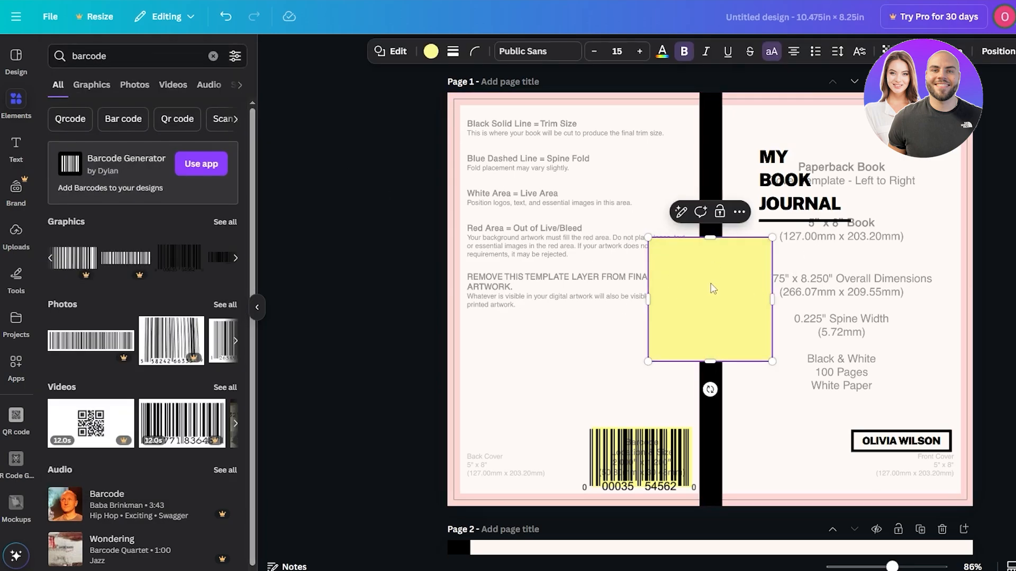
pyautogui.click(431, 55)
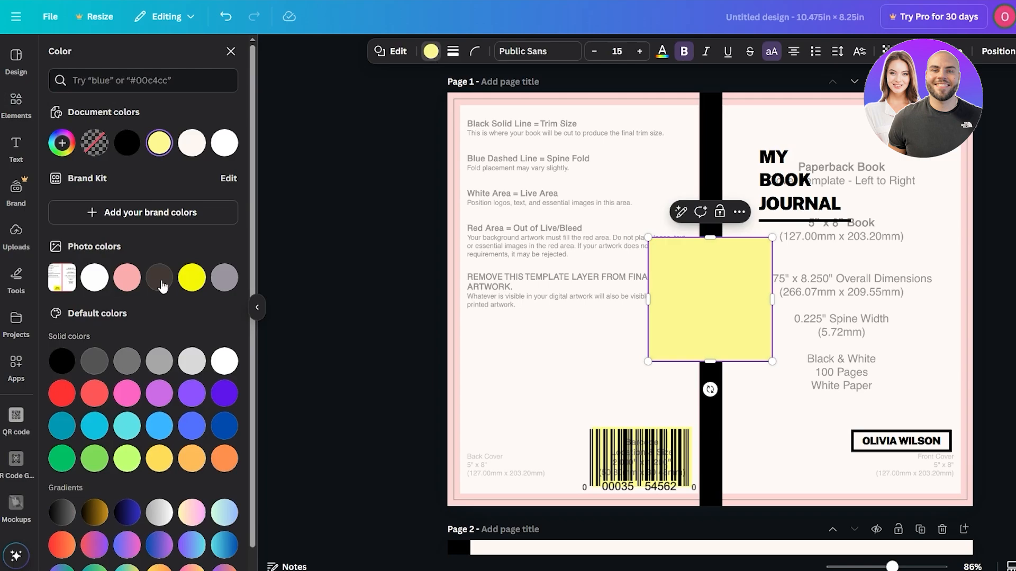
pyautogui.click(191, 278)
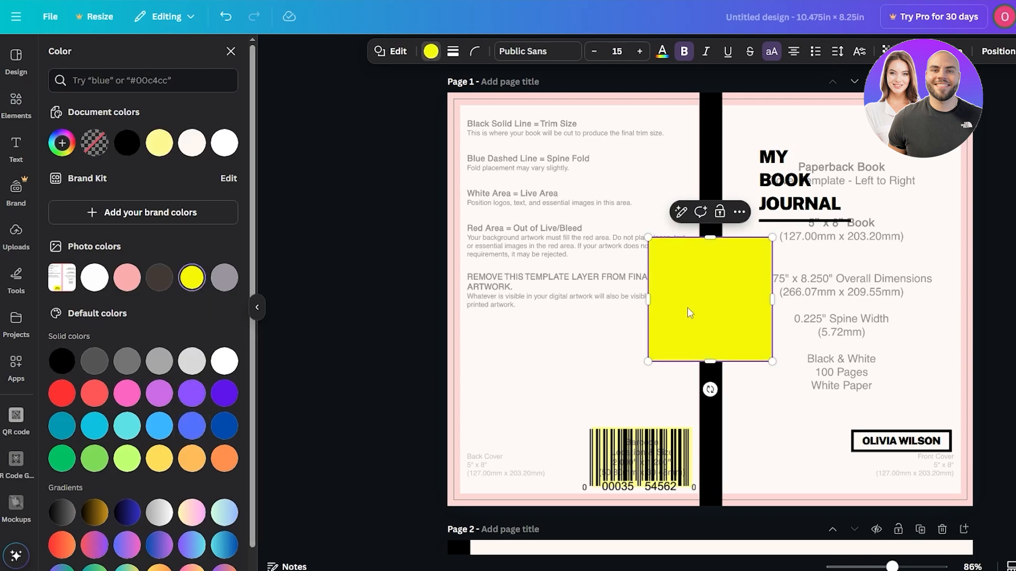
# - Move the yellow square to the front cover, send it backward behind the title and enlarge it over most of the front cover
pyautogui.moveTo(688, 307); pyautogui.dragTo(772, 213)
pyautogui.rightClick(771, 213)
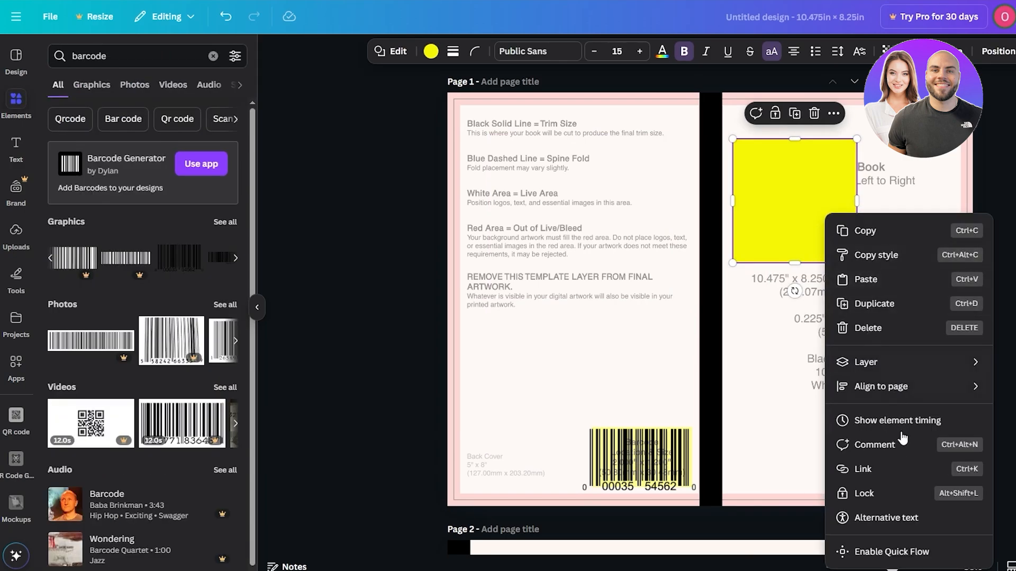
pyautogui.moveTo(894, 386)
pyautogui.moveTo(900, 362)
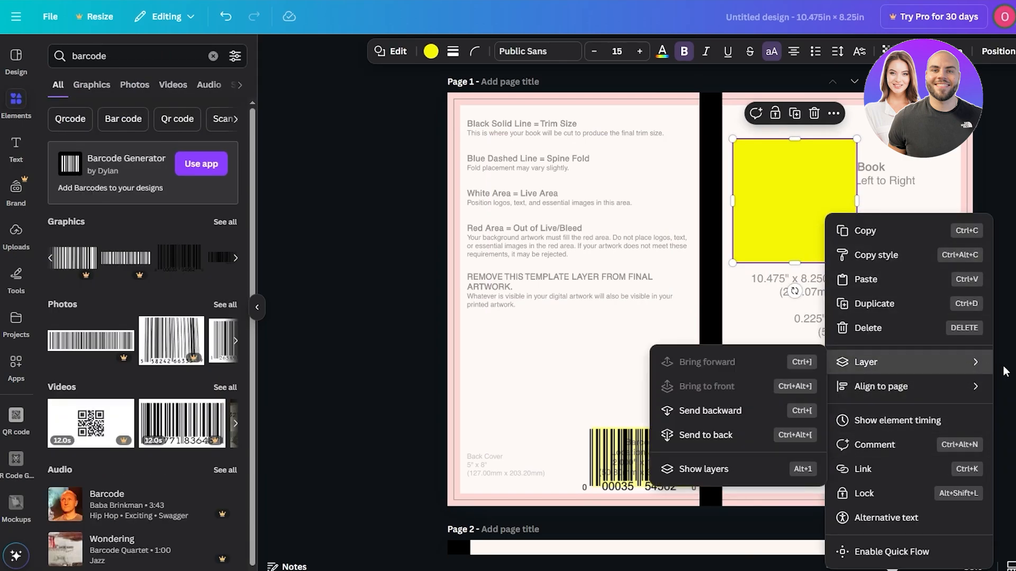
pyautogui.click(755, 408)
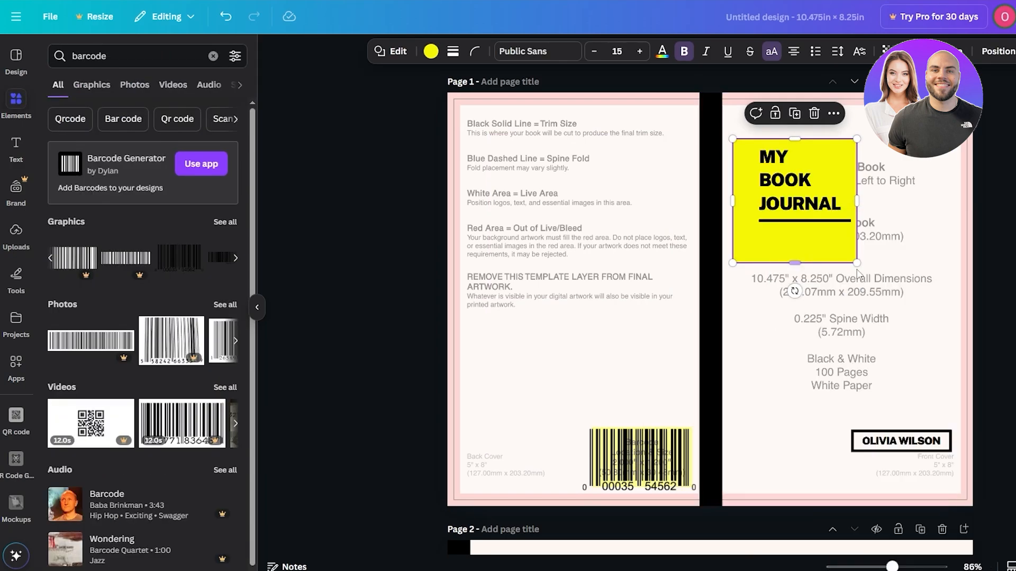
pyautogui.moveTo(857, 263); pyautogui.dragTo(962, 466)
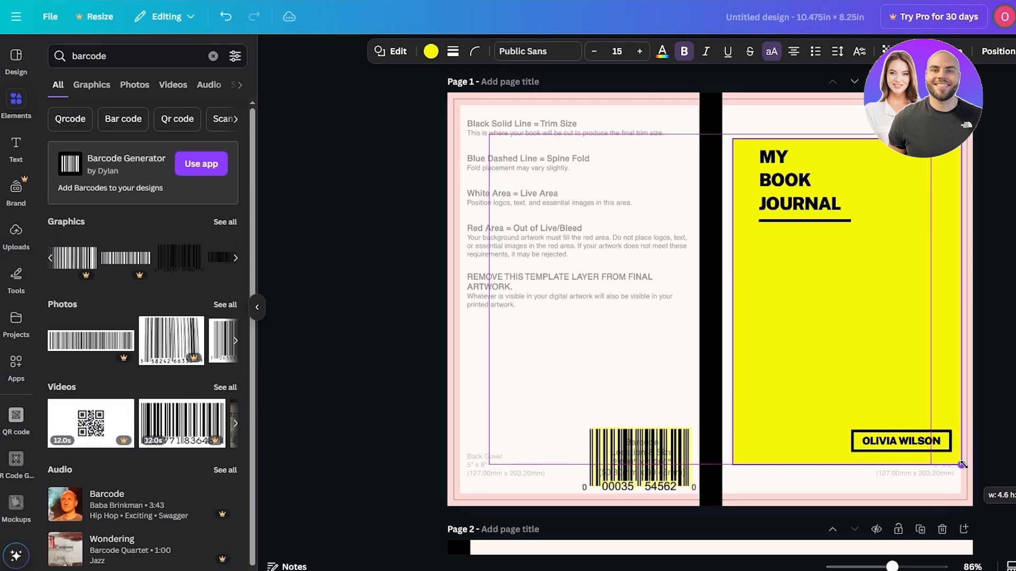
# - Recolor the yellow shape to the golden yellow #FFDA47
pyautogui.click(889, 323)
pyautogui.click(888, 322)
pyautogui.click(431, 51)
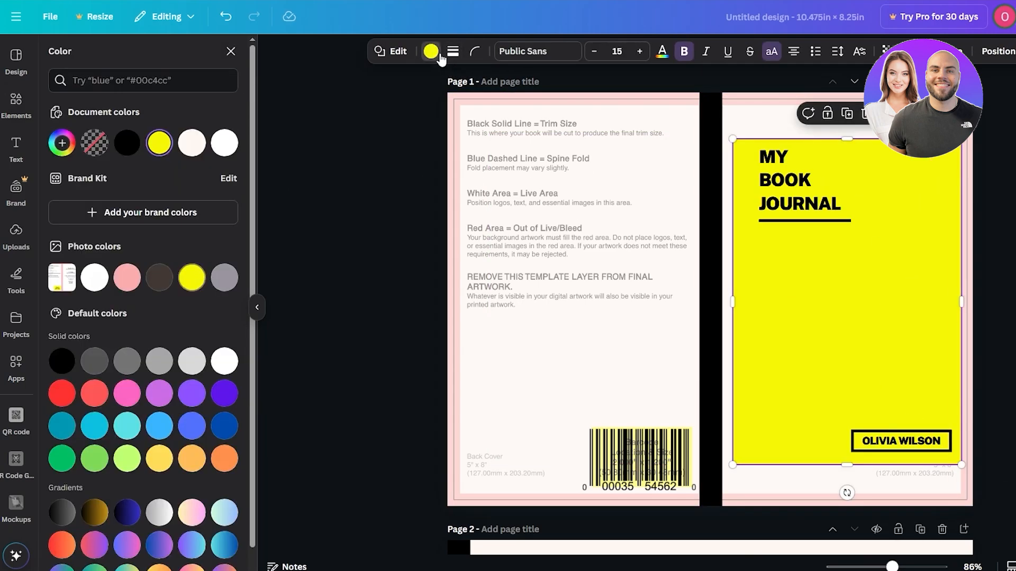
pyautogui.click(62, 144)
pyautogui.moveTo(224, 204); pyautogui.dragTo(206, 202)
pyautogui.click(159, 437)
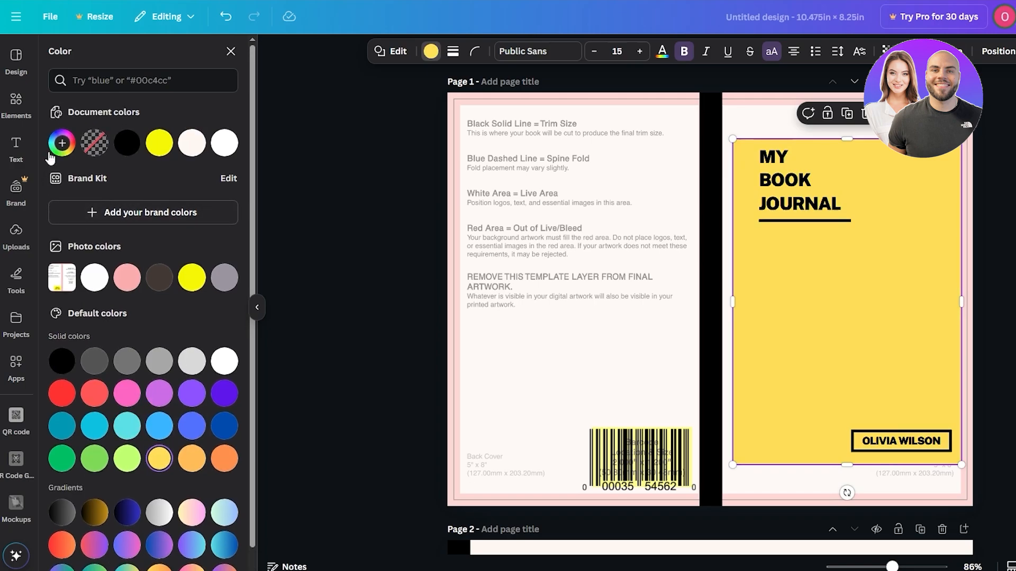
pyautogui.click(62, 143)
pyautogui.moveTo(170, 211)
pyautogui.mouseDown()
pyautogui.moveTo(192, 197)
pyautogui.moveTo(181, 202)
pyautogui.mouseUp()
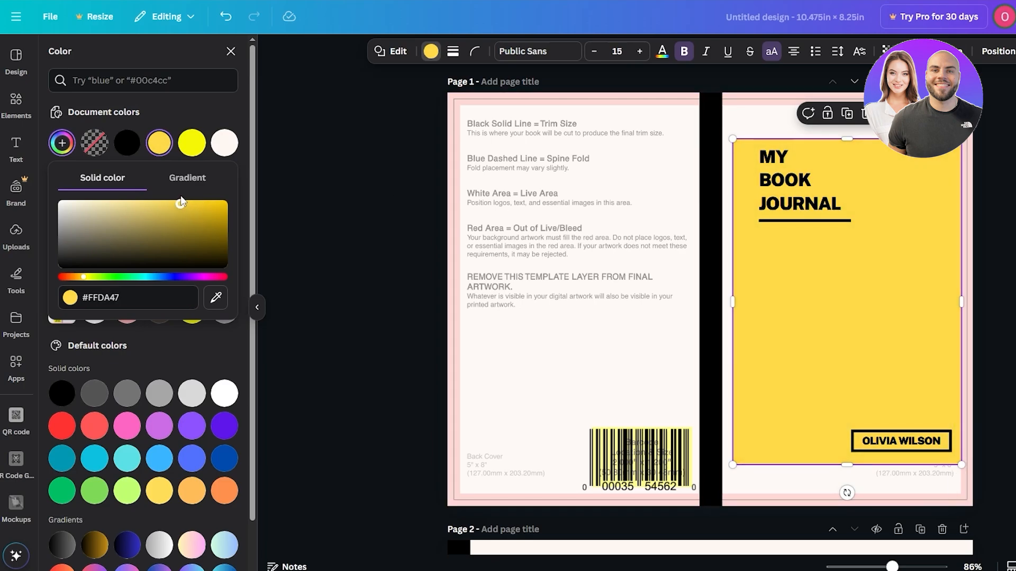
# - Move the golden yellow shape to the page's upper-left corner and stretch it to cover all of page 1 as the background
pyautogui.moveTo(851, 306); pyautogui.dragTo(567, 249)
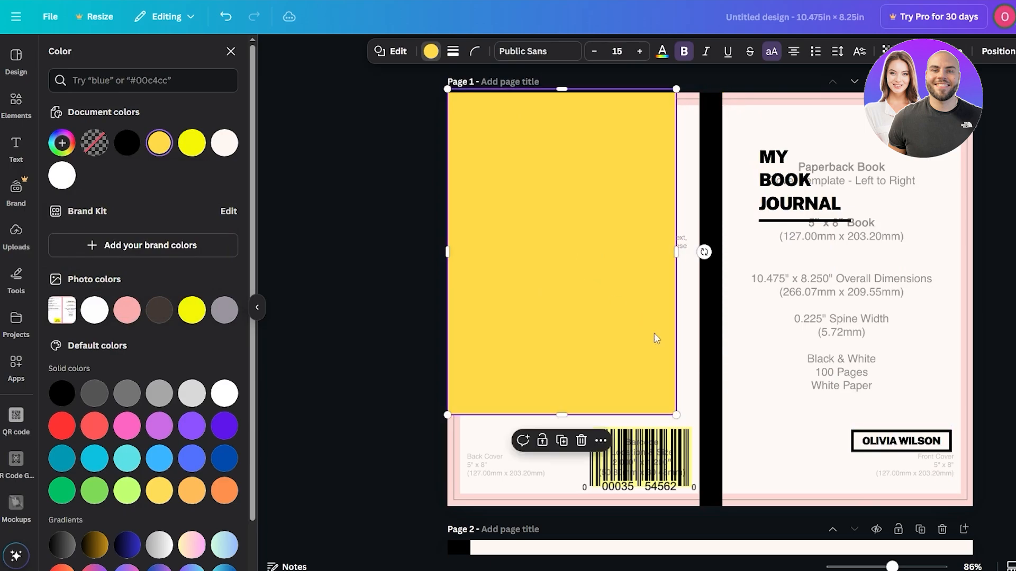
pyautogui.moveTo(676, 415); pyautogui.dragTo(974, 510)
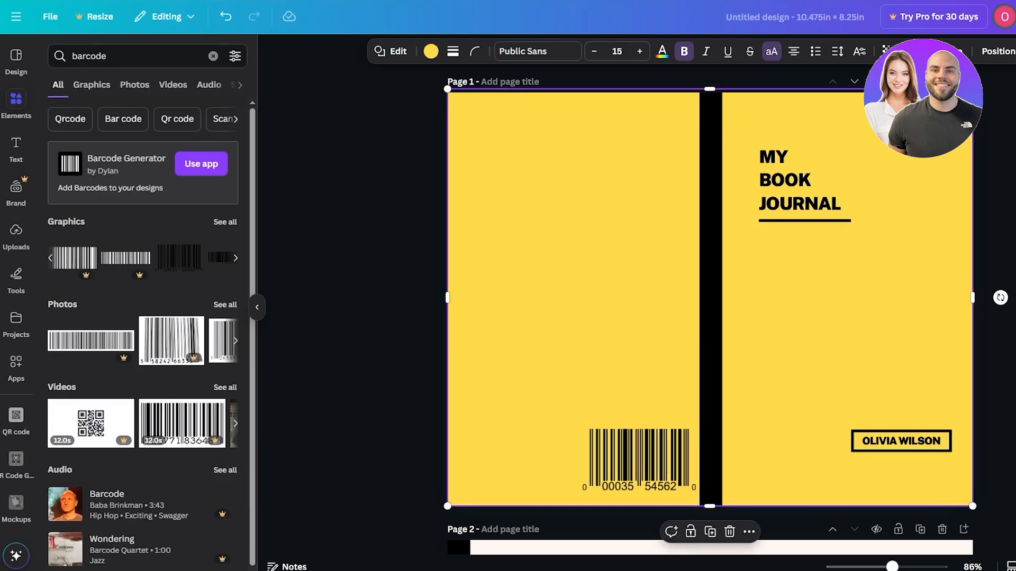
pyautogui.click(1002, 451)
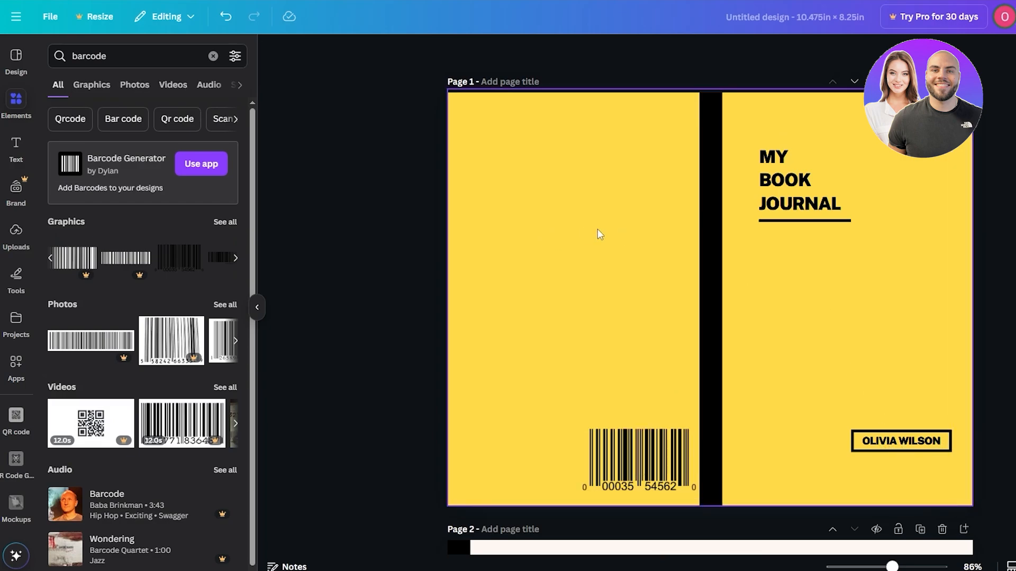
# - Rename the design as my book journal
pyautogui.click(782, 184)
pyautogui.doubleClick(857, 175)
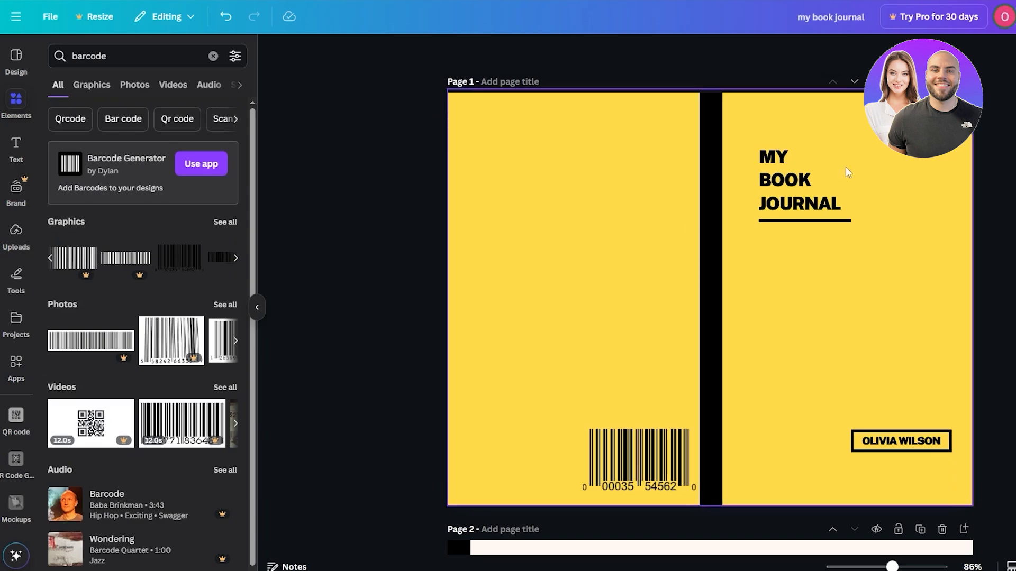
# - Download only page 1 of the design as a PNG, excluding page 2
pyautogui.click(969, 24)
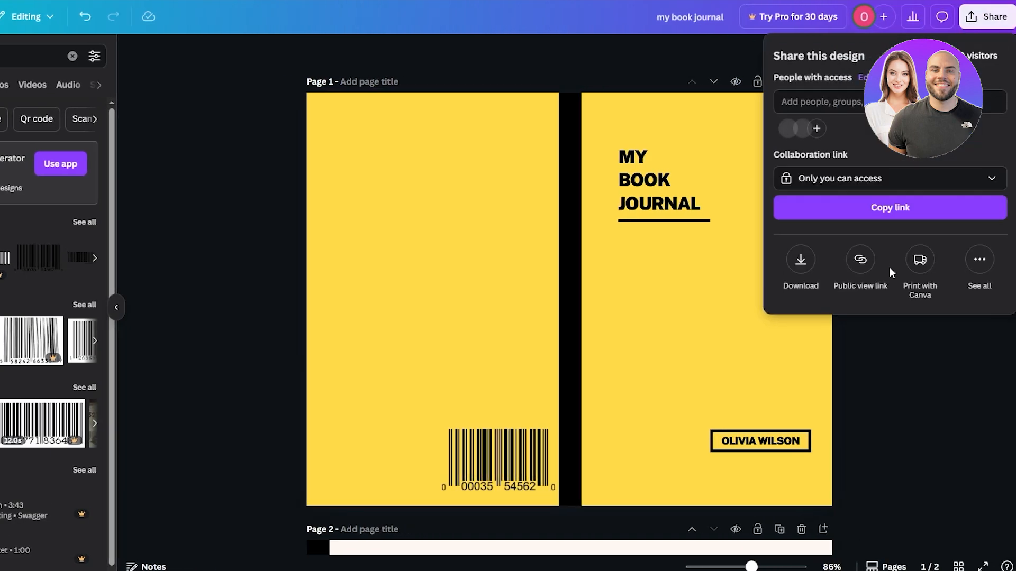
pyautogui.click(797, 264)
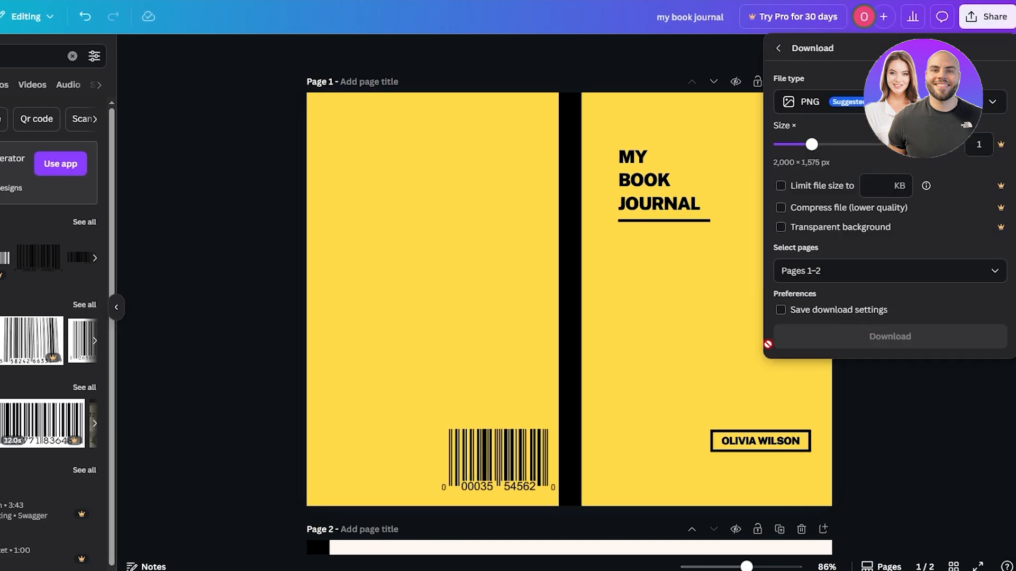
pyautogui.click(793, 272)
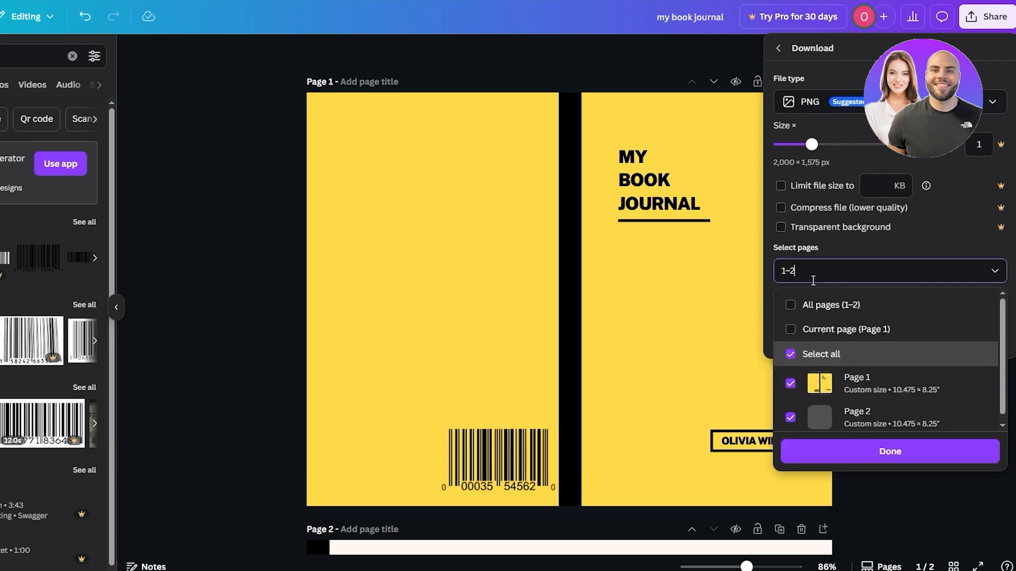
pyautogui.click(791, 417)
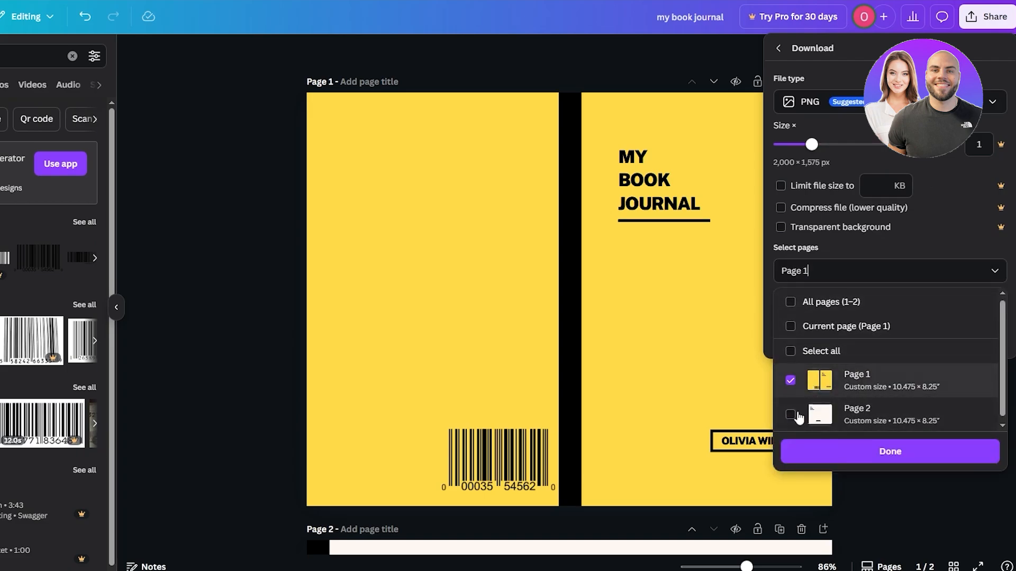
pyautogui.click(882, 256)
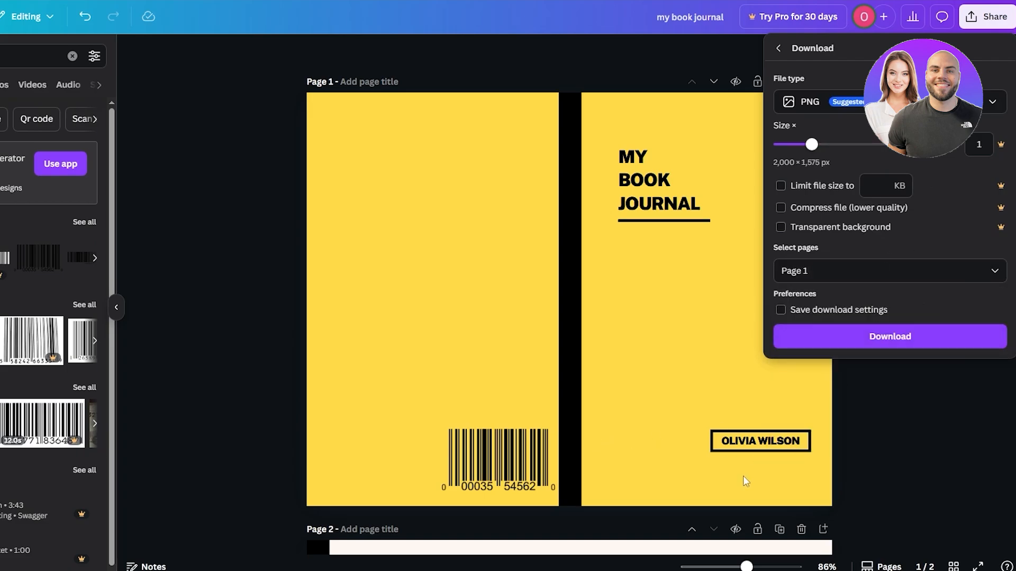
pyautogui.click(912, 346)
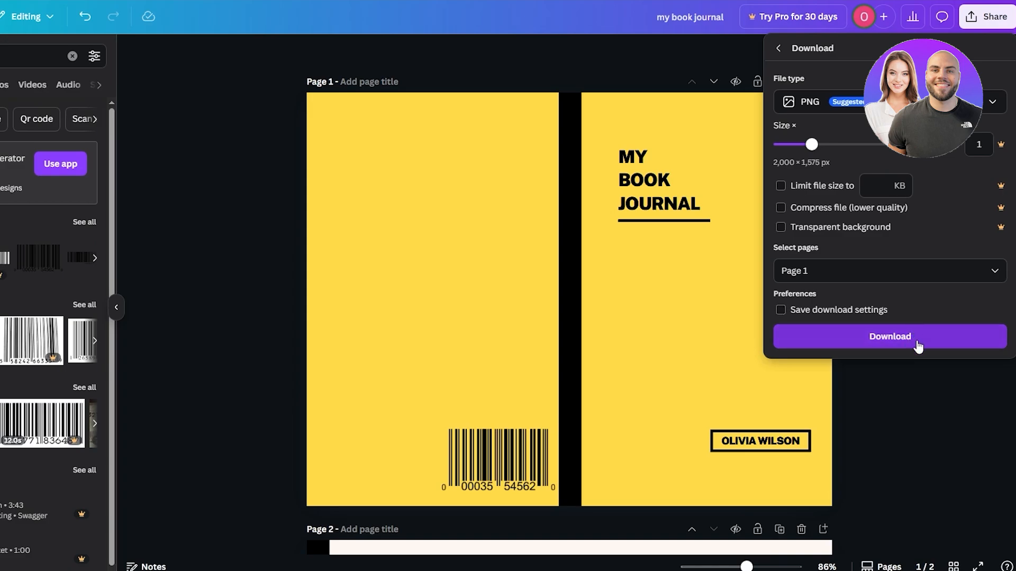
pyautogui.scroll(-5, 951, 395)
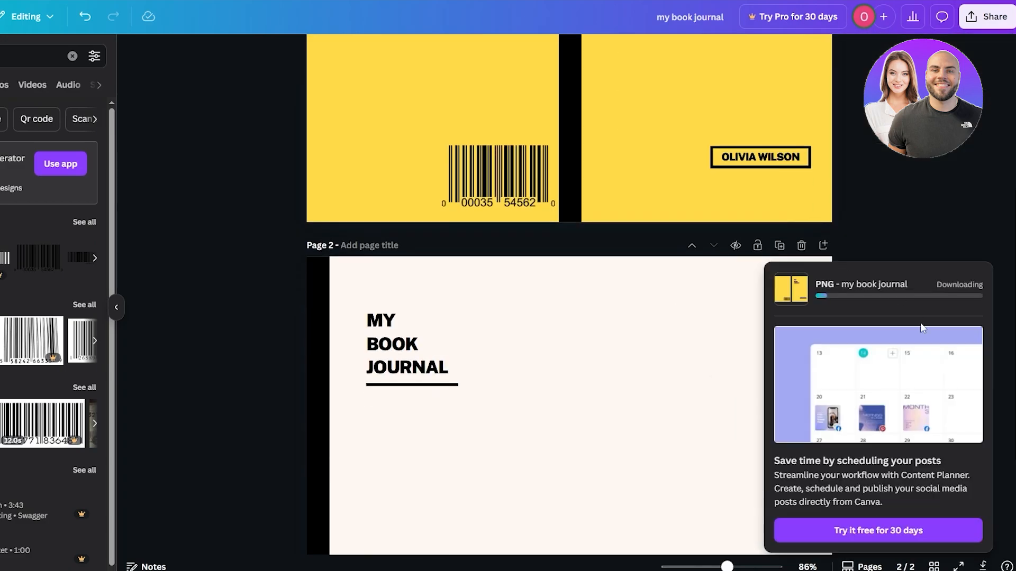
pyautogui.scroll(4, 523, 39)
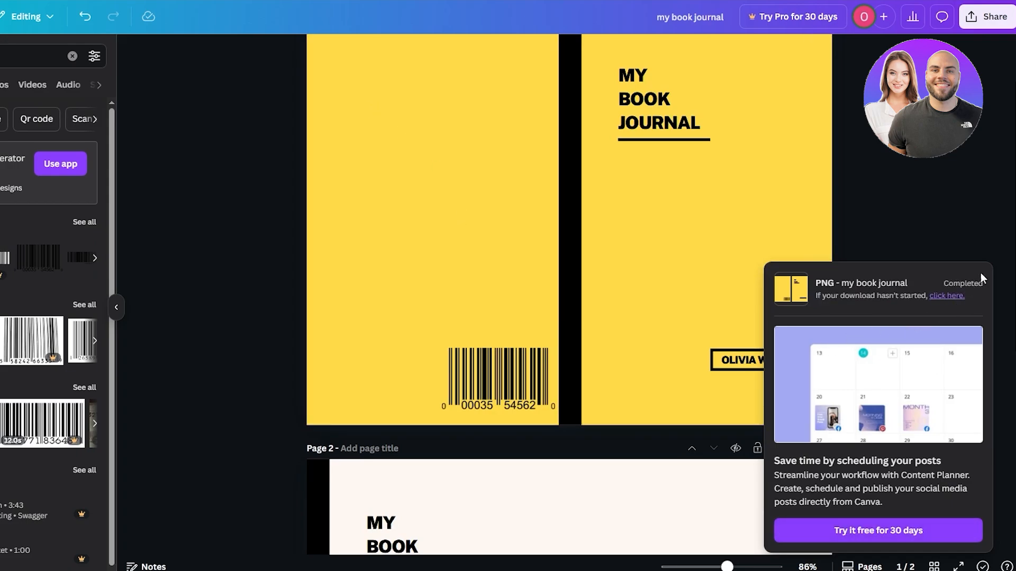
pyautogui.scroll(-2, 980, 279)
pyautogui.scroll(-5, 817, 373)
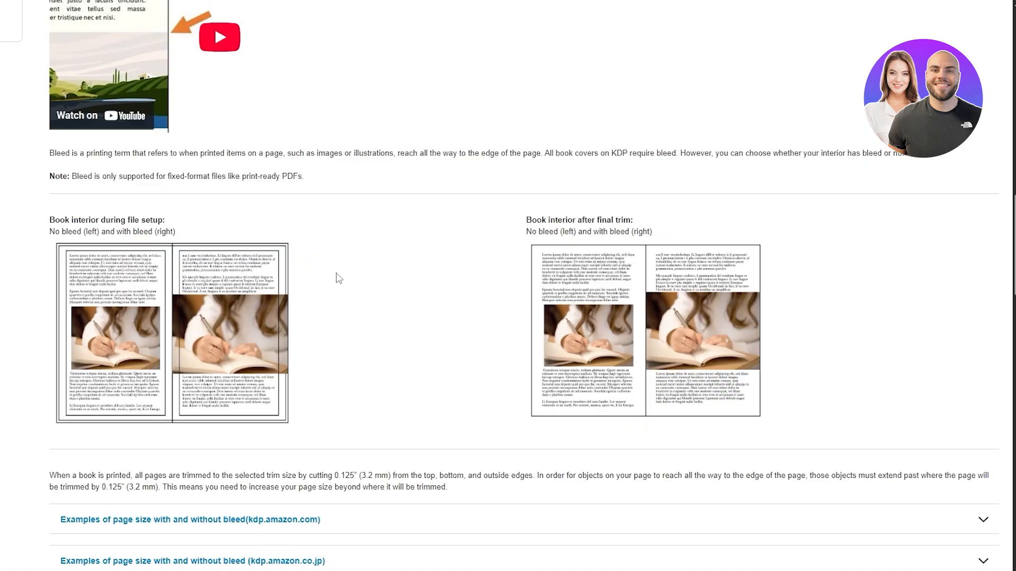
pyautogui.scroll(15, 338, 278)
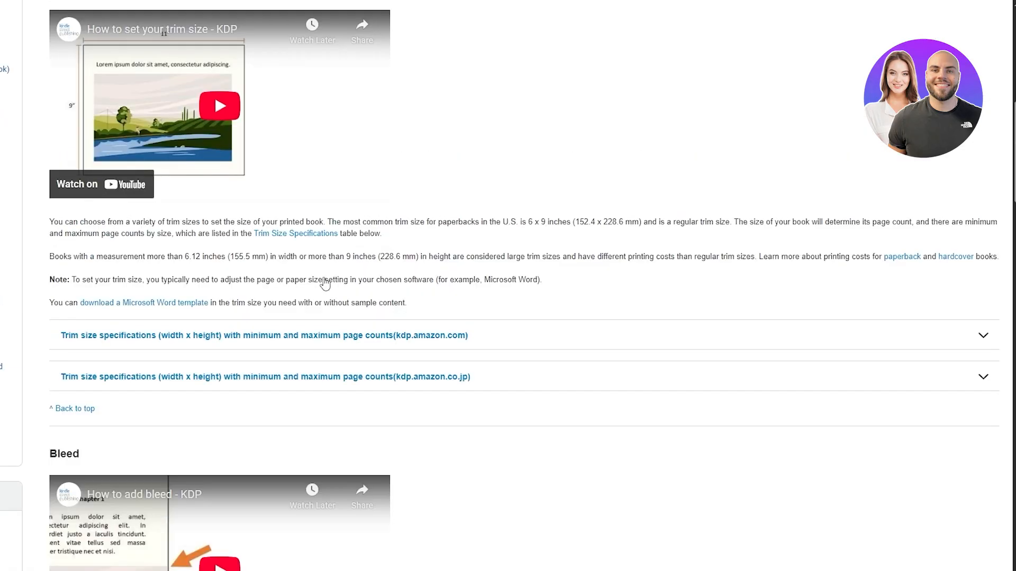
# - Examine the Bleed section of the KDP help page, comparing book interiors with and without bleed during setup and after trim
pyautogui.scroll(-15, 438, 291)
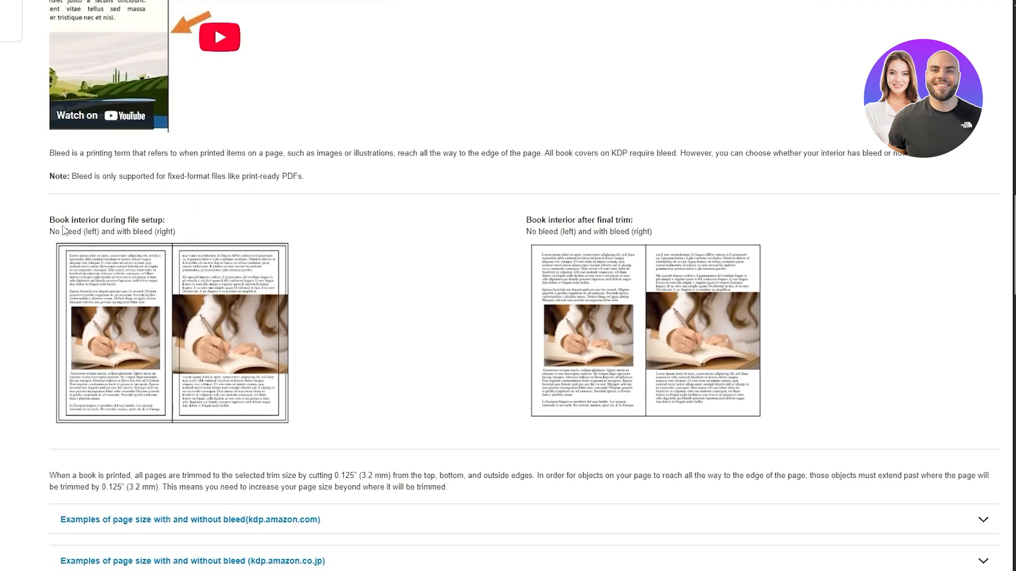
pyautogui.moveTo(52, 232); pyautogui.dragTo(157, 235)
pyautogui.click(453, 311)
pyautogui.hotkey('ctrl', '+')
pyautogui.hotkey('ctrl', '+')
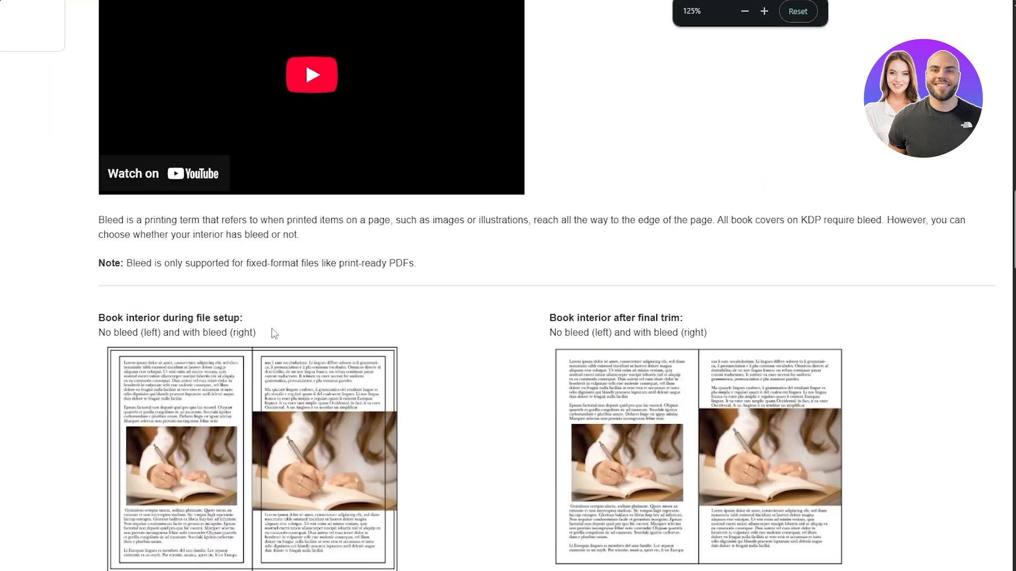
pyautogui.scroll(-3, 272, 331)
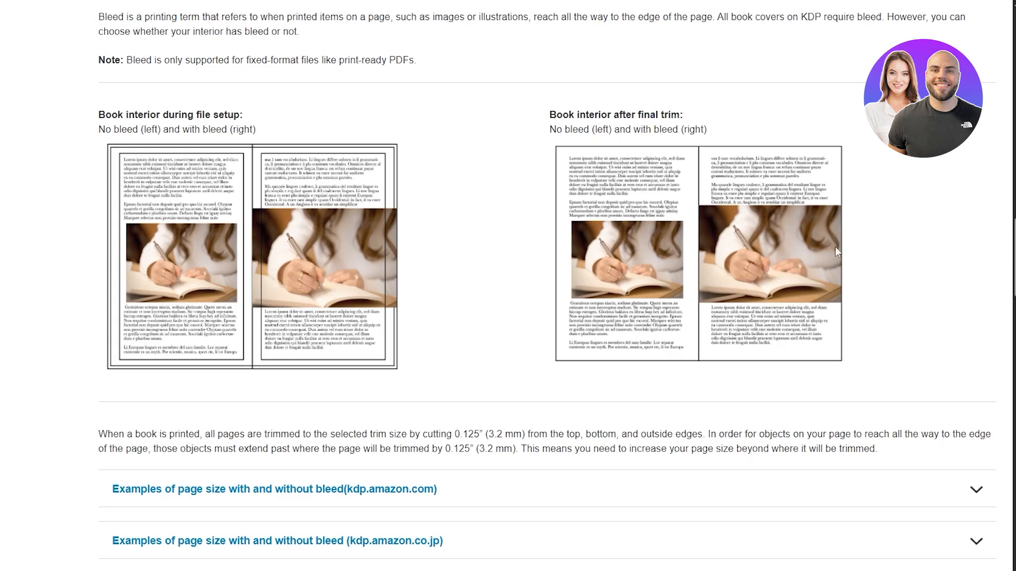
pyautogui.scroll(-2, 683, 284)
pyautogui.scroll(4, 656, 278)
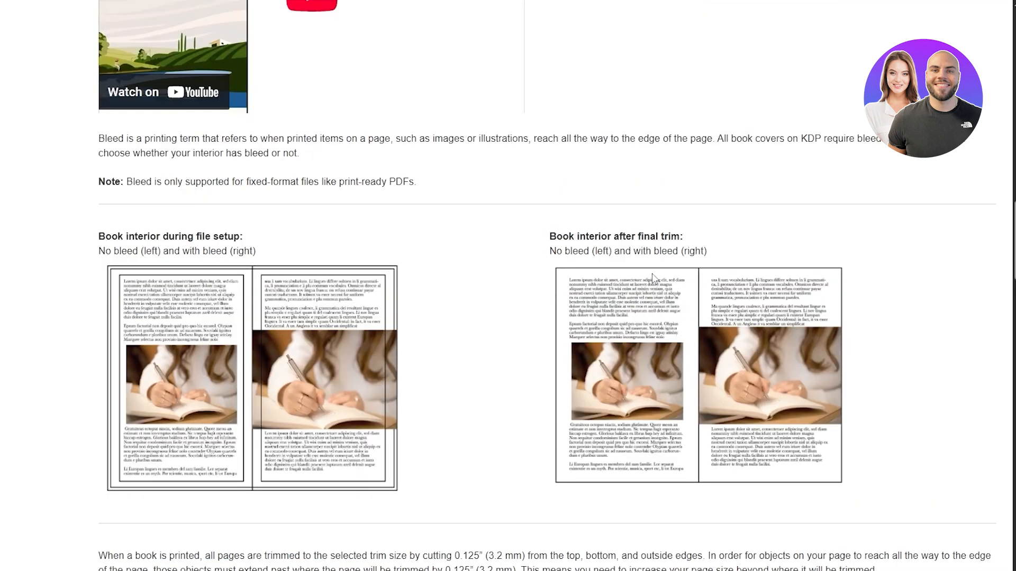
pyautogui.keyDown('ctrl'); pyautogui.scroll(-2, 652, 273); pyautogui.keyUp('ctrl')
pyautogui.scroll(10, 584, 288)
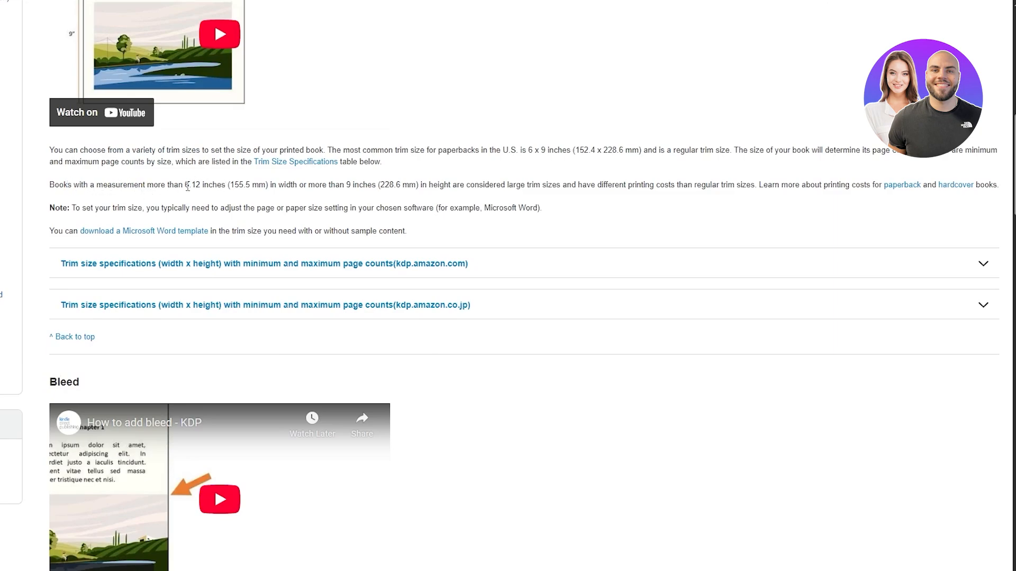
# - Read the Trim Size section for the large trim size limits and their effect on printing costs
pyautogui.moveTo(184, 184); pyautogui.dragTo(227, 188)
pyautogui.moveTo(428, 186); pyautogui.dragTo(444, 186)
pyautogui.moveTo(547, 185); pyautogui.dragTo(577, 185)
pyautogui.moveTo(528, 154); pyautogui.dragTo(579, 154)
pyautogui.click(578, 153)
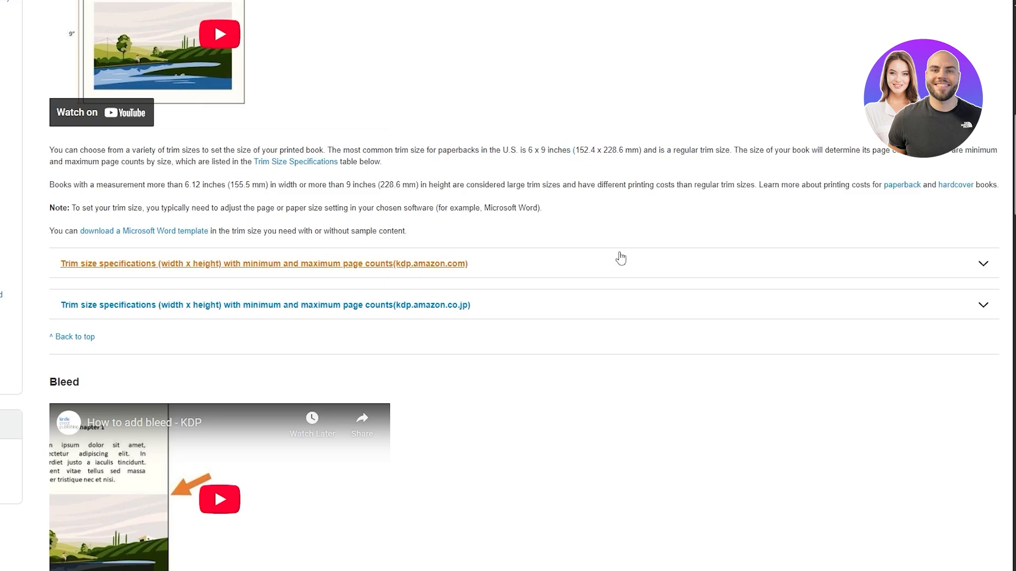
pyautogui.scroll(-2, 620, 258)
pyautogui.scroll(12, 619, 257)
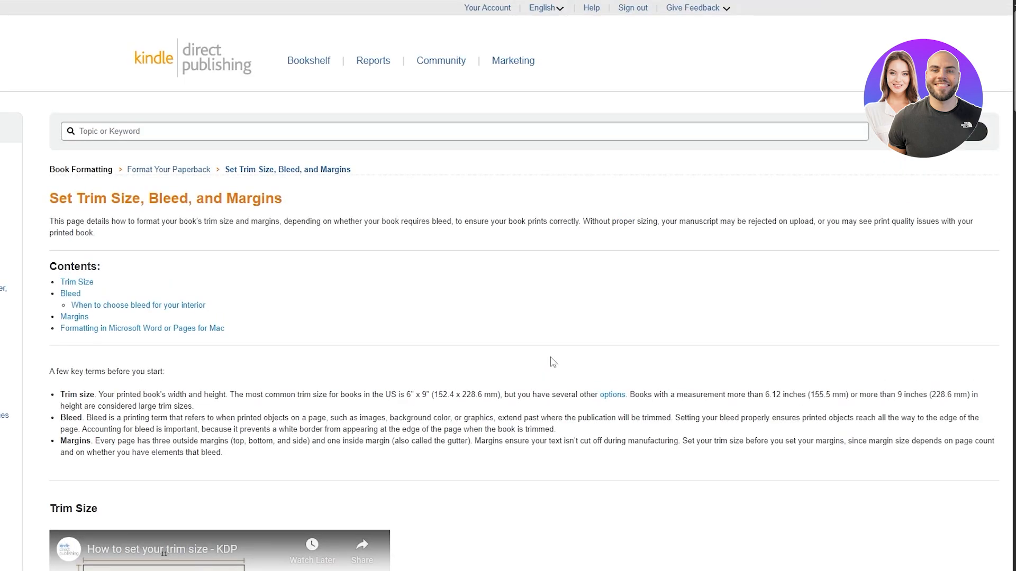
# - Open the kdp.amazon.com examples of page size with and without bleed and examine the centimetre dimensions for the 5" x 8" size
pyautogui.scroll(-8, 387, 315)
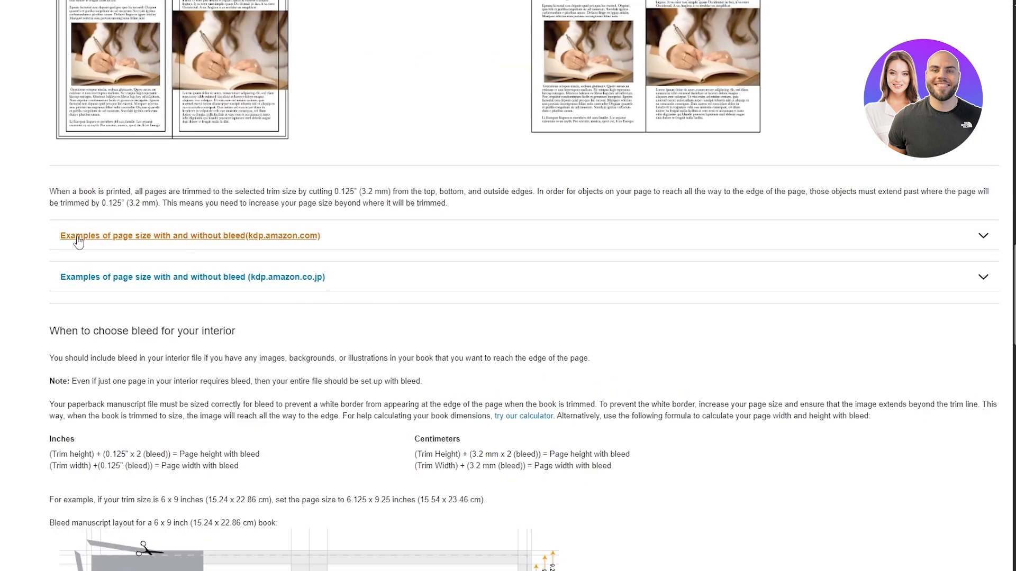
pyautogui.click(129, 242)
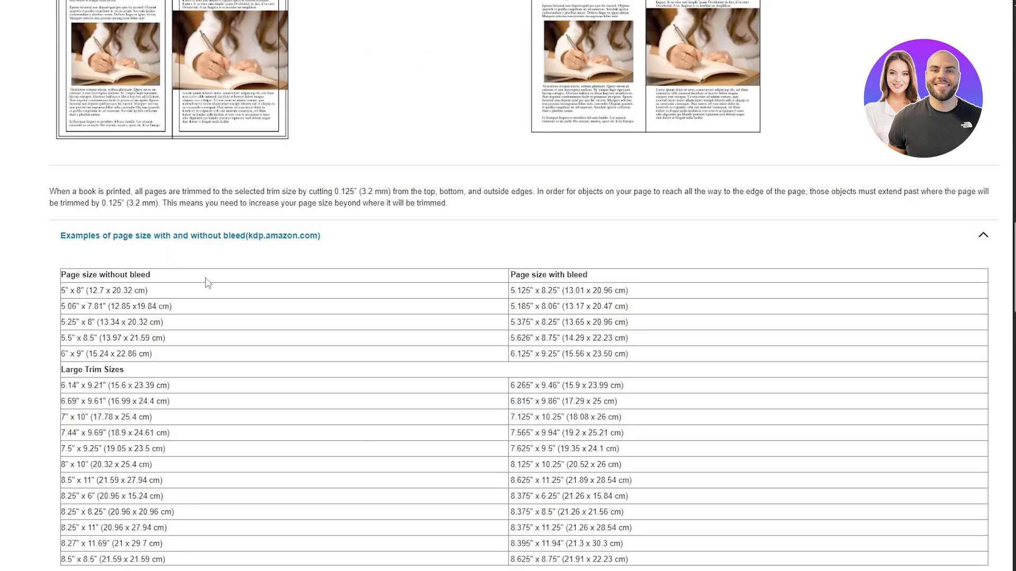
pyautogui.click(168, 238)
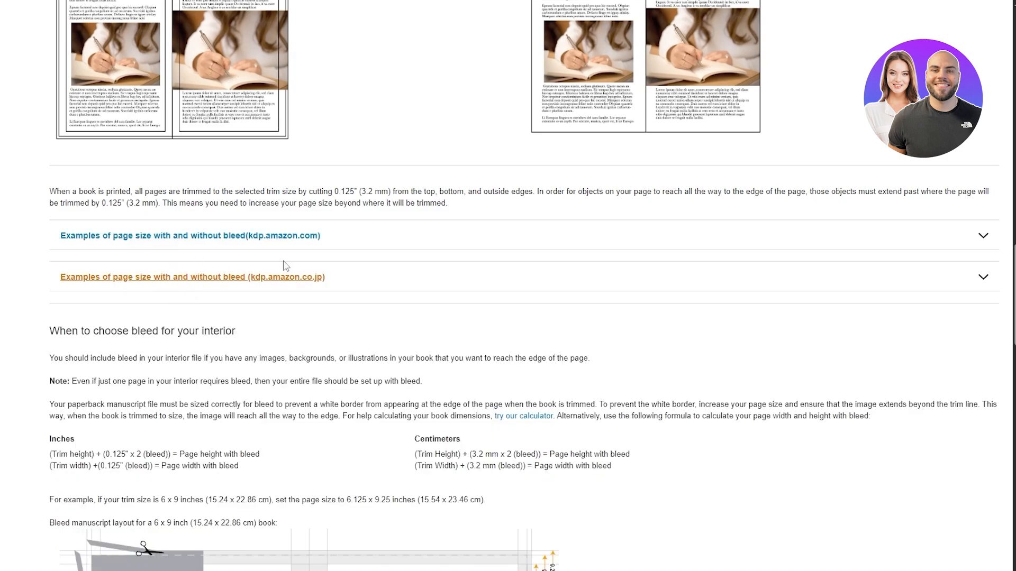
pyautogui.click(208, 236)
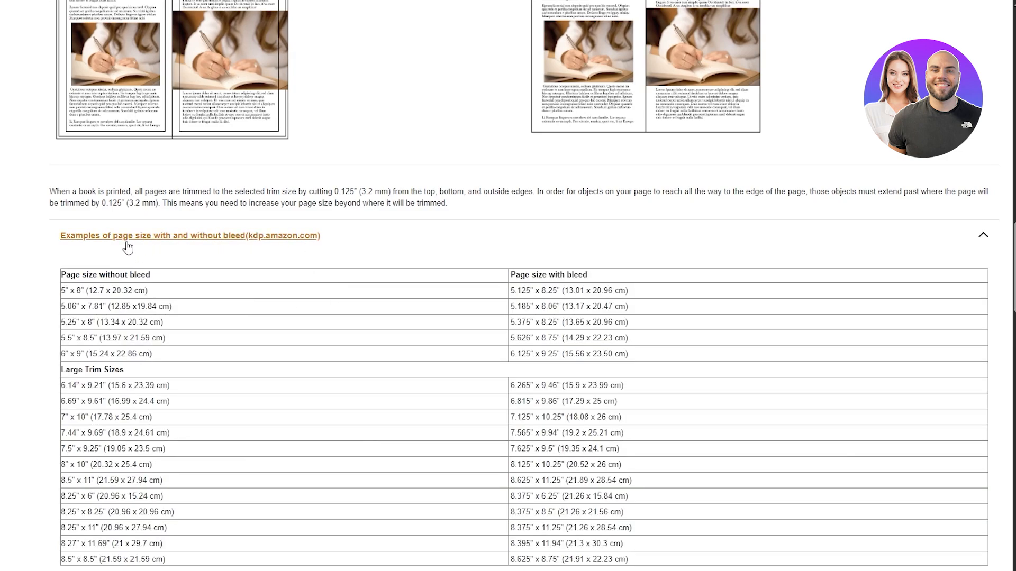
pyautogui.moveTo(71, 275); pyautogui.dragTo(112, 290)
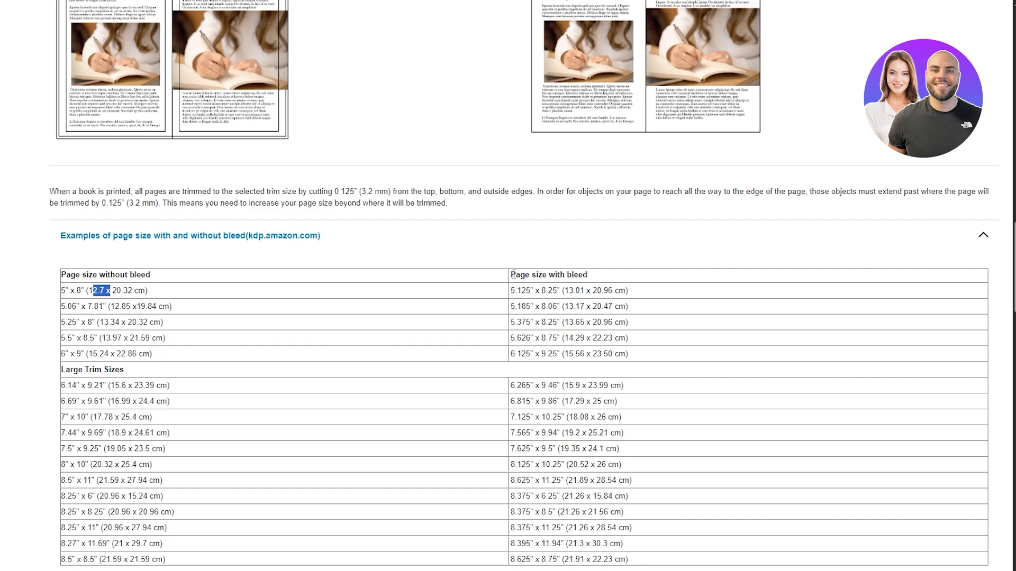
pyautogui.moveTo(513, 274); pyautogui.dragTo(586, 276)
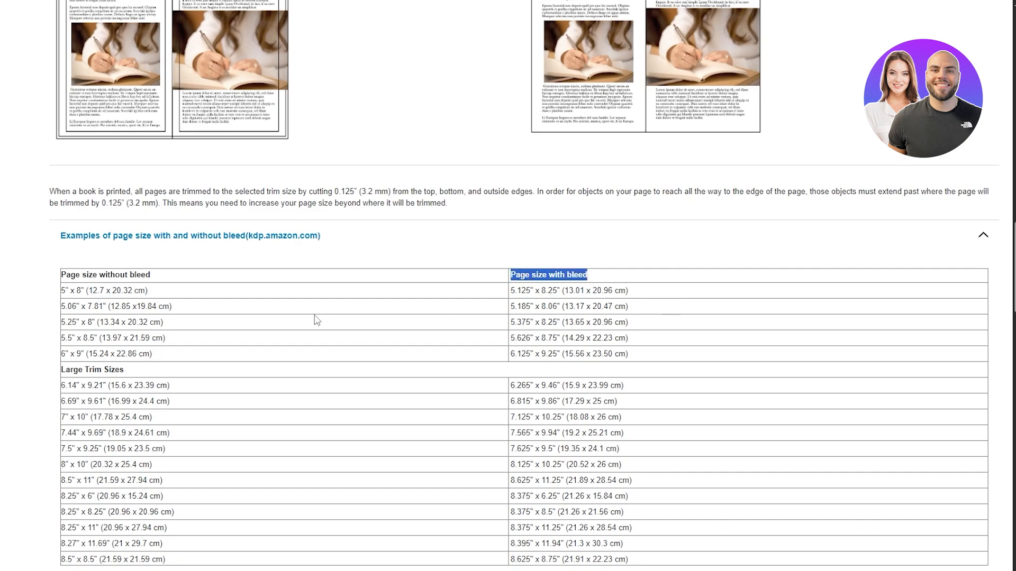
pyautogui.click(146, 288)
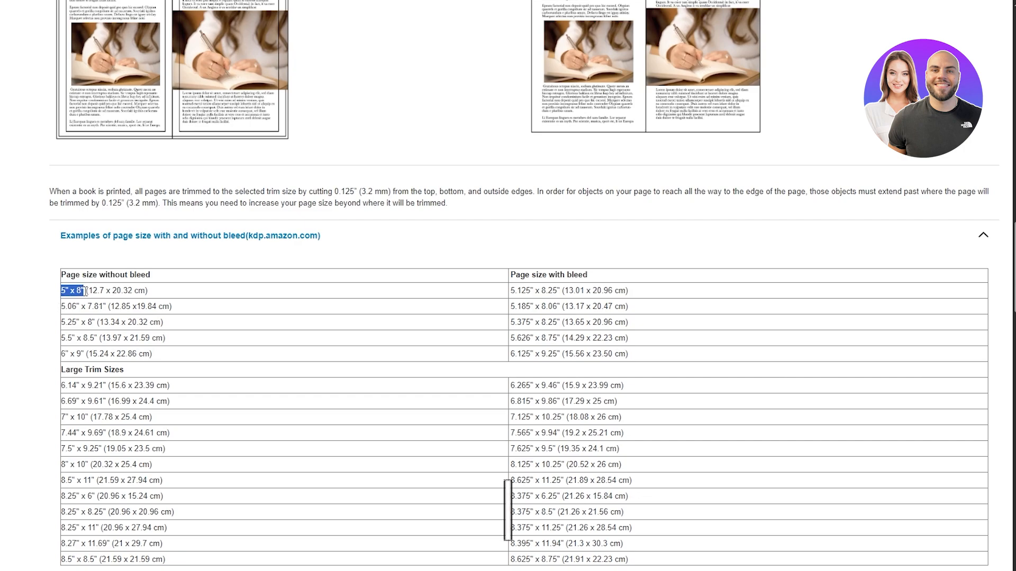
pyautogui.moveTo(88, 291); pyautogui.dragTo(111, 294)
pyautogui.click(147, 291)
pyautogui.click(96, 294)
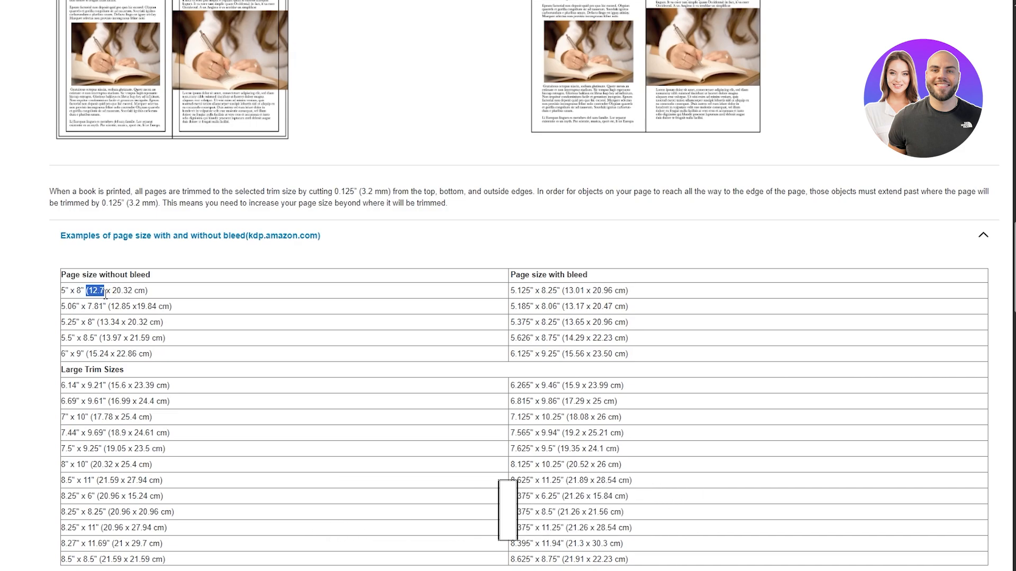
# - Switch to Canva and create a new custom-size design 12.7 cm wide and 20.32 cm high
pyautogui.click(571, 0)
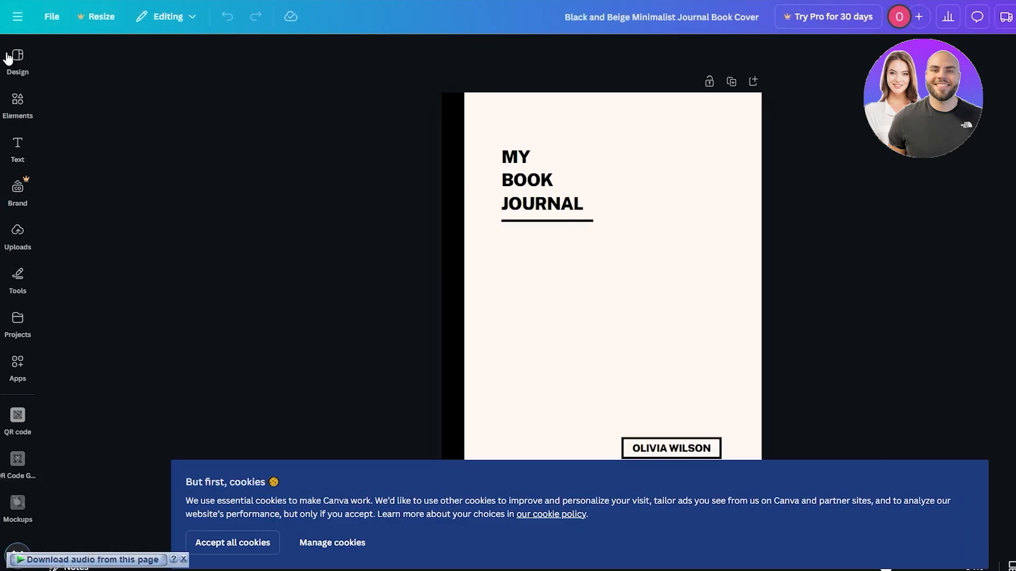
pyautogui.click(11, 56)
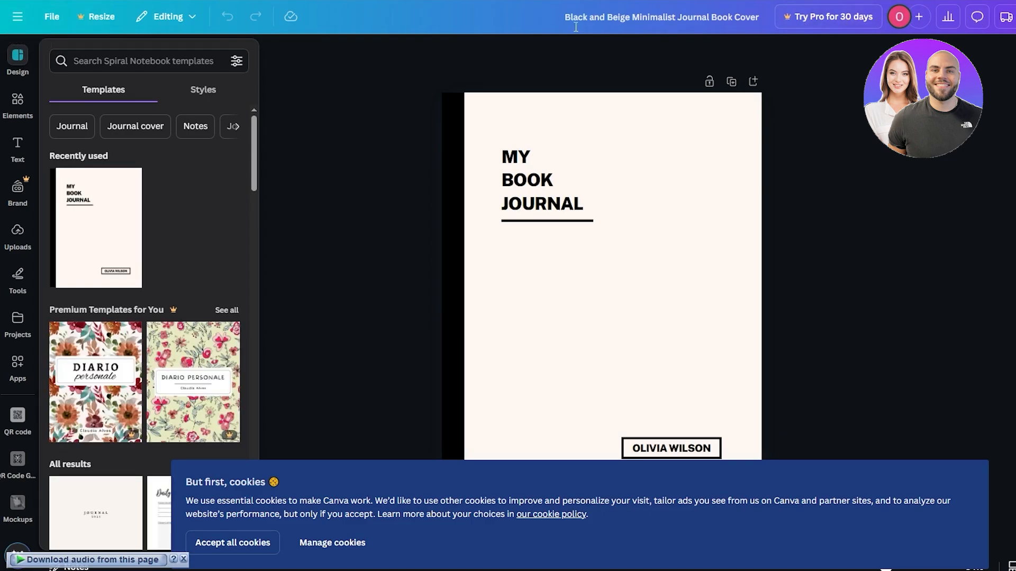
pyautogui.click(52, 17)
pyautogui.click(77, 87)
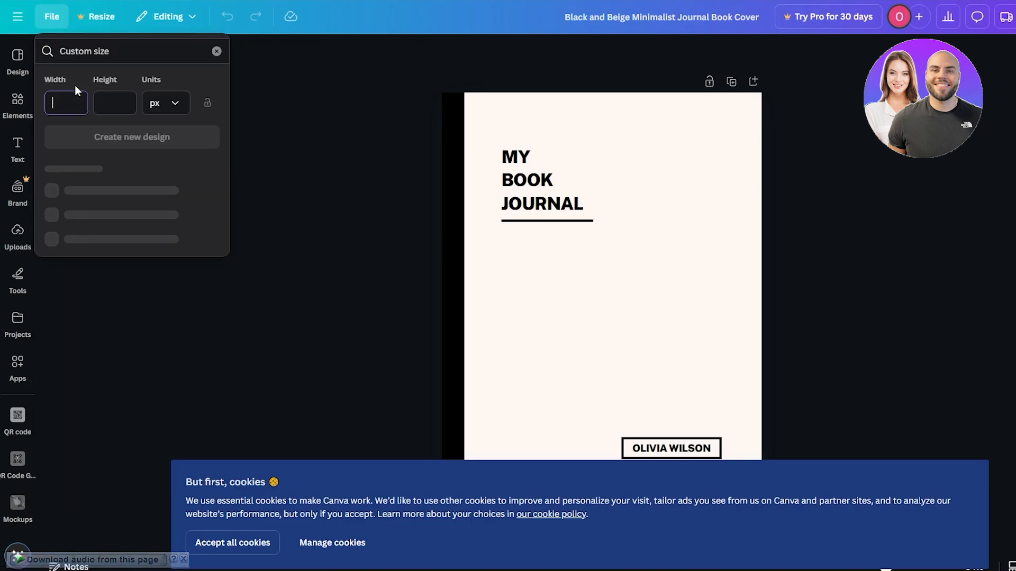
pyautogui.click(174, 106)
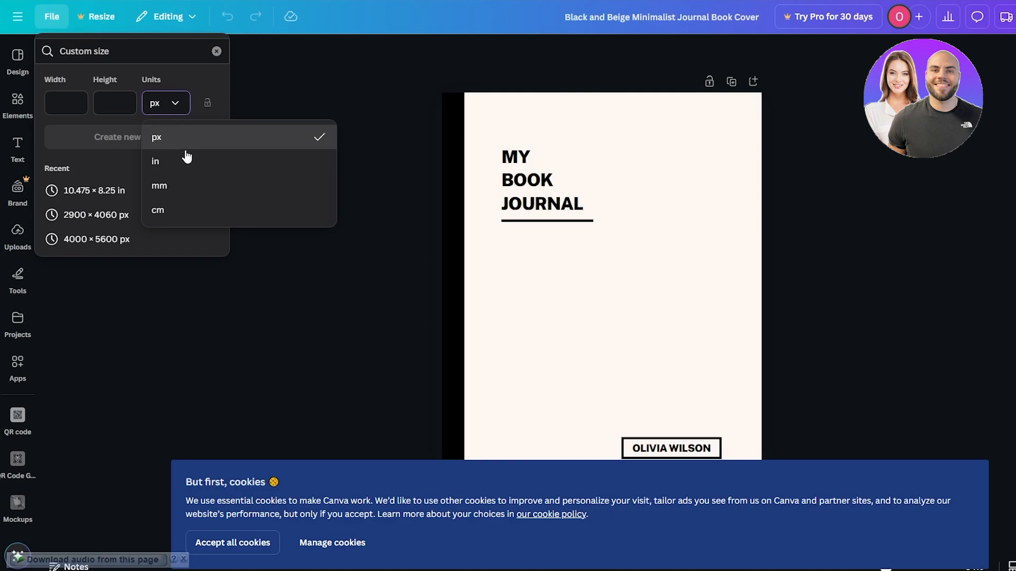
pyautogui.click(168, 209)
pyautogui.click(64, 106)
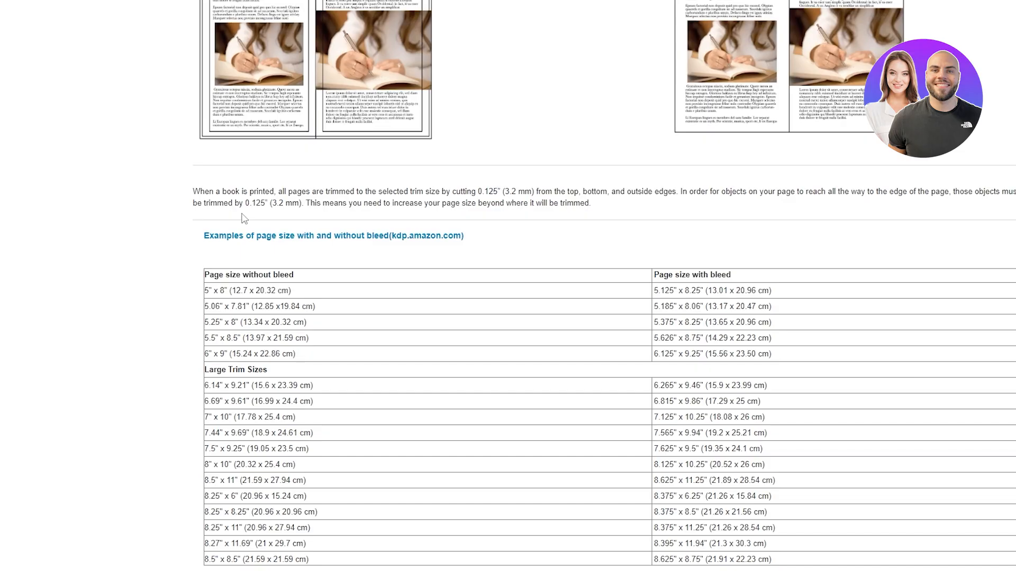
pyautogui.moveTo(258, 291); pyautogui.dragTo(277, 291)
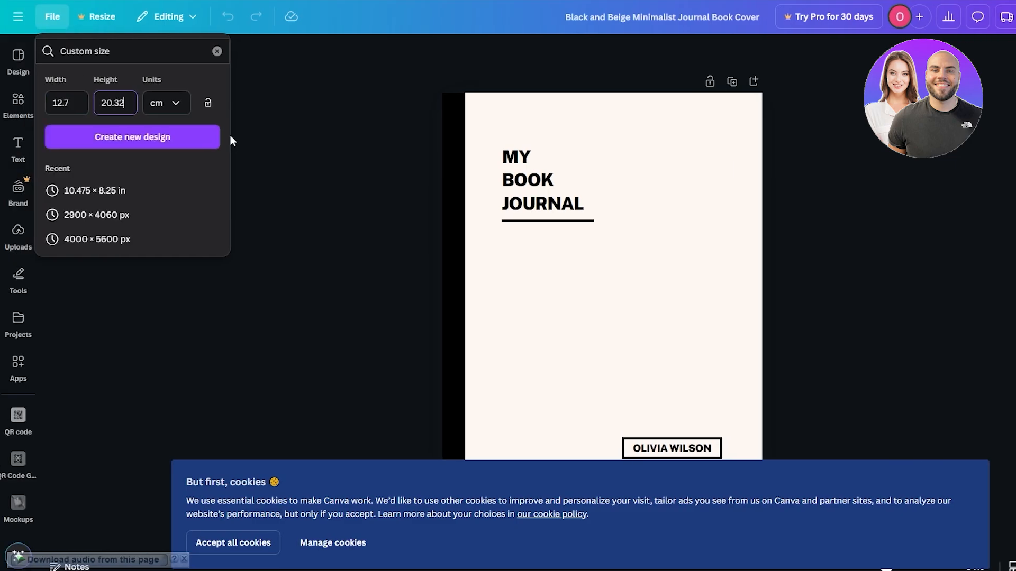
pyautogui.click(133, 138)
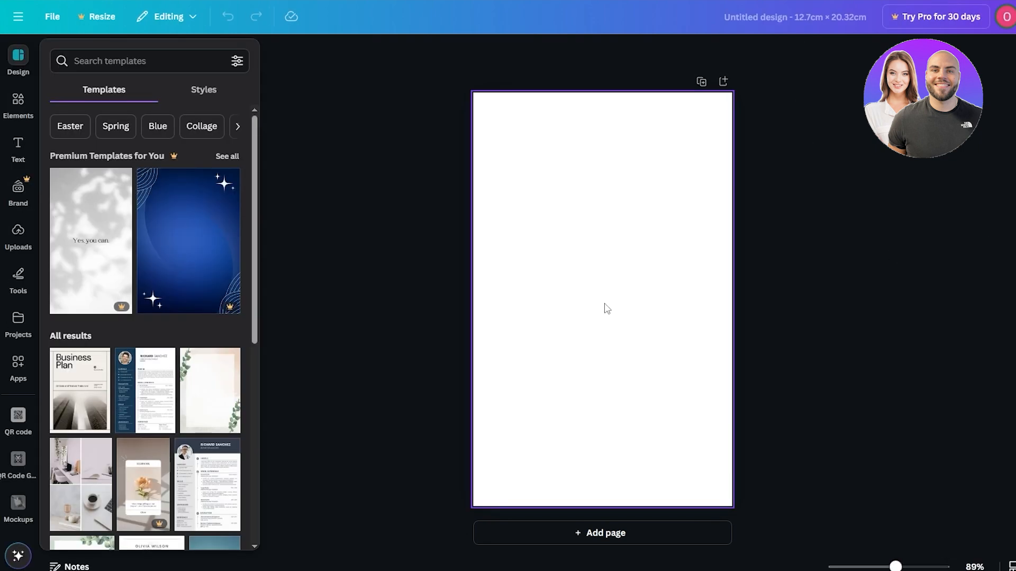
# - Search the elements library for line
pyautogui.click(863, 190)
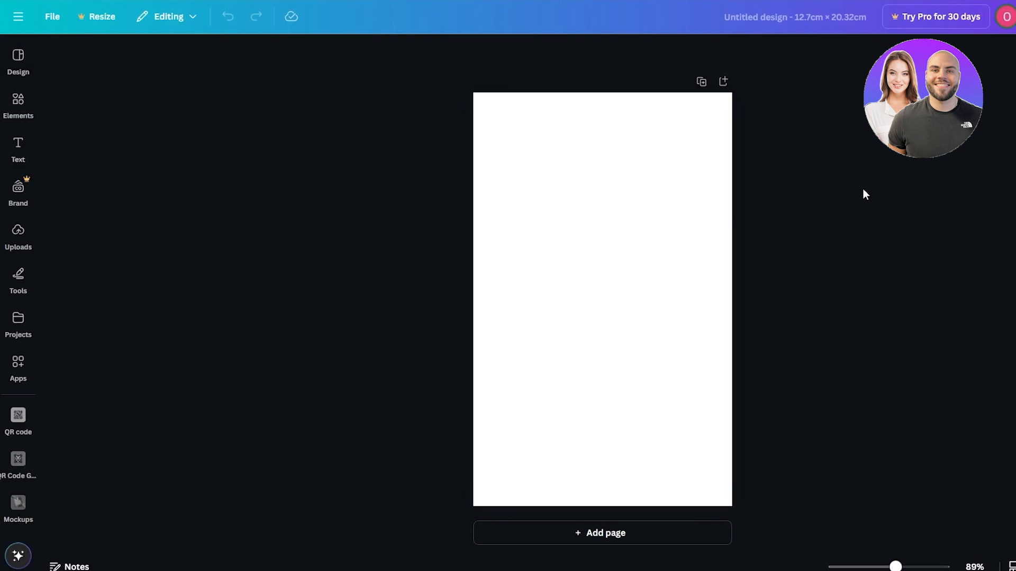
pyautogui.click(701, 181)
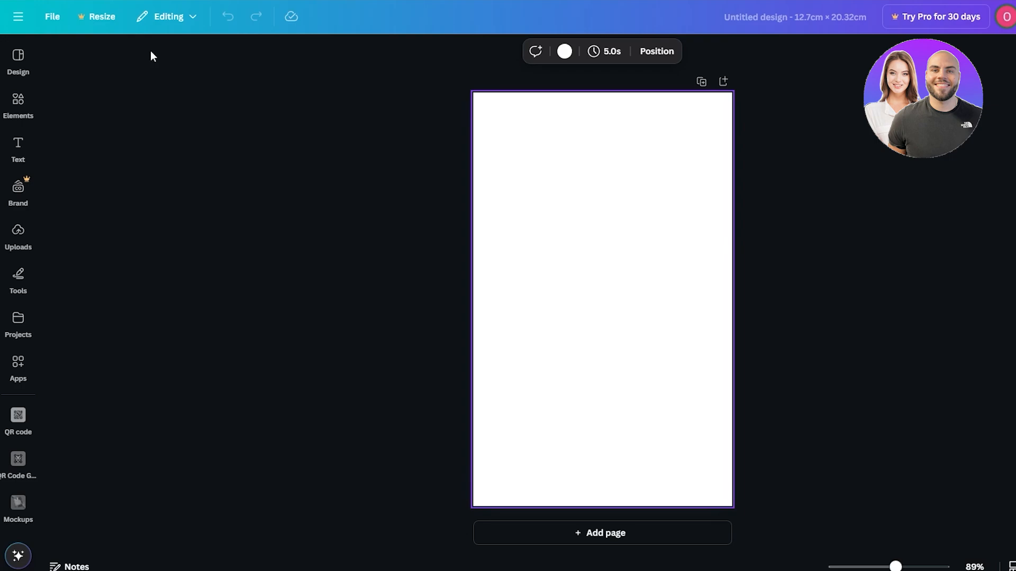
pyautogui.click(18, 104)
pyautogui.click(602, 200)
pyautogui.click(16, 70)
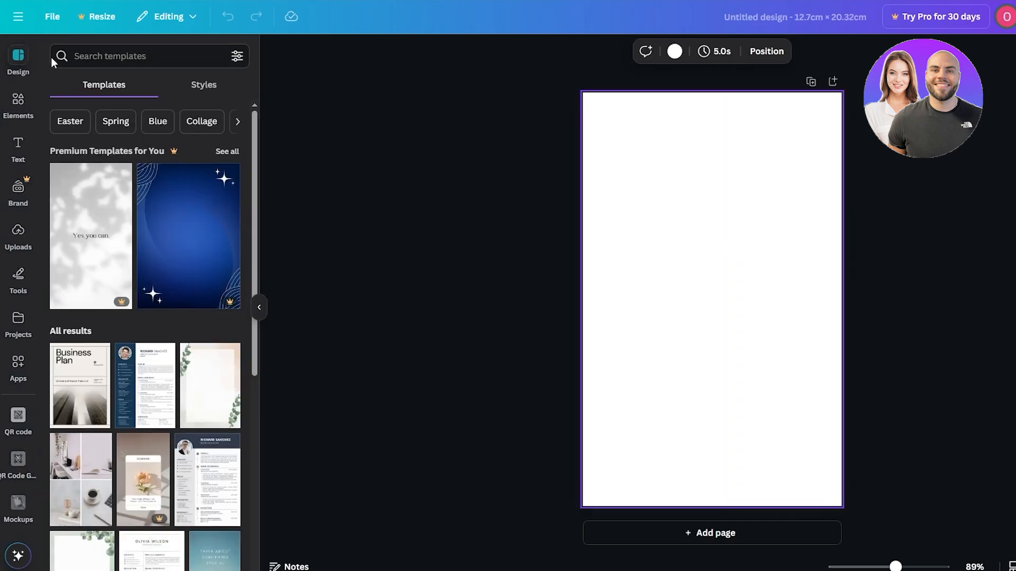
pyautogui.click(18, 105)
pyautogui.click(111, 56)
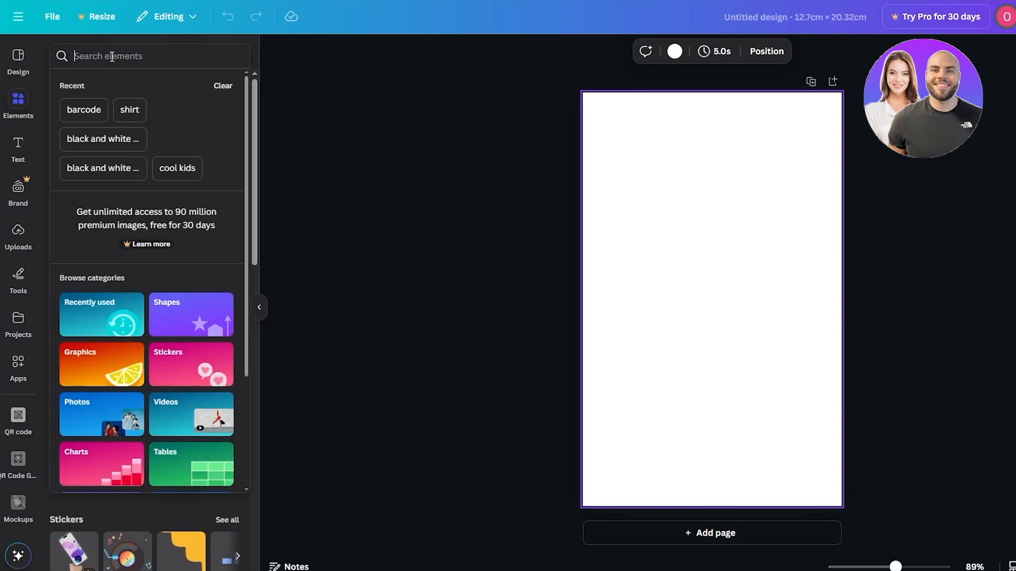
pyautogui.write('line')
pyautogui.press('Return')
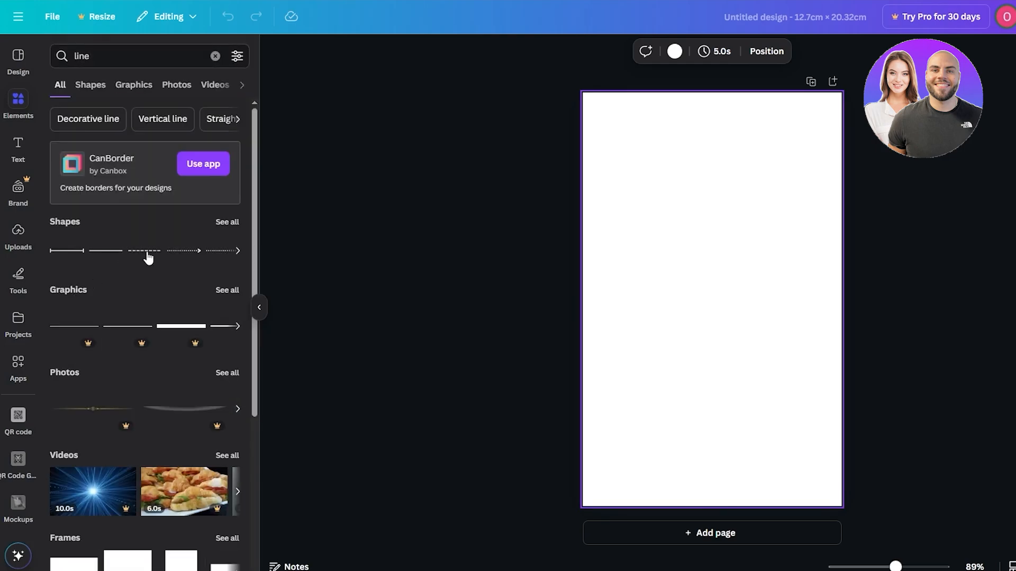
# - Stretch a dashed line across the full page width near the upper edge and place a duplicate of it lower on the page
pyautogui.moveTo(144, 259); pyautogui.dragTo(475, 221)
pyautogui.moveTo(669, 132); pyautogui.dragTo(672, 133)
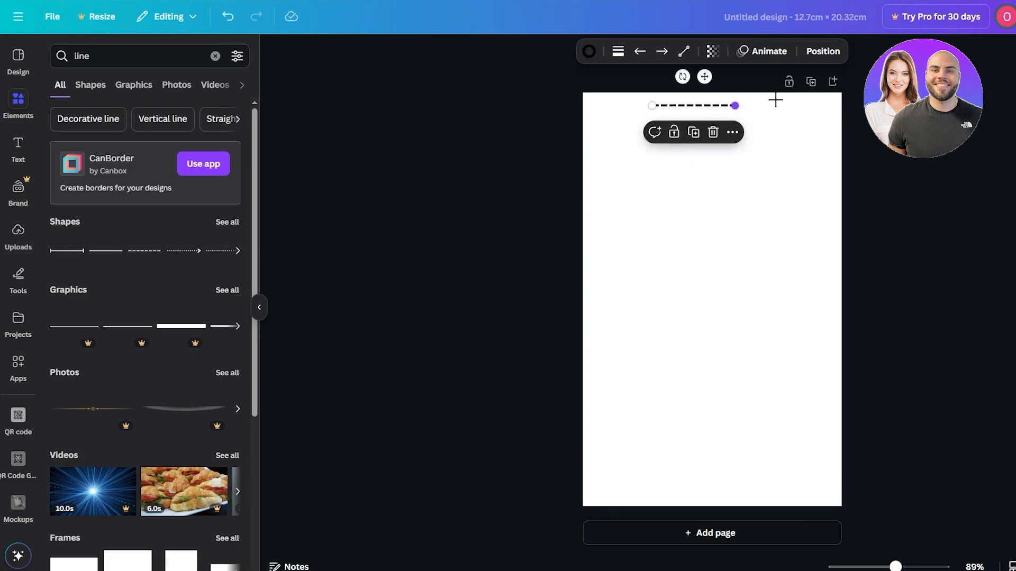
pyautogui.moveTo(735, 105); pyautogui.dragTo(841, 105)
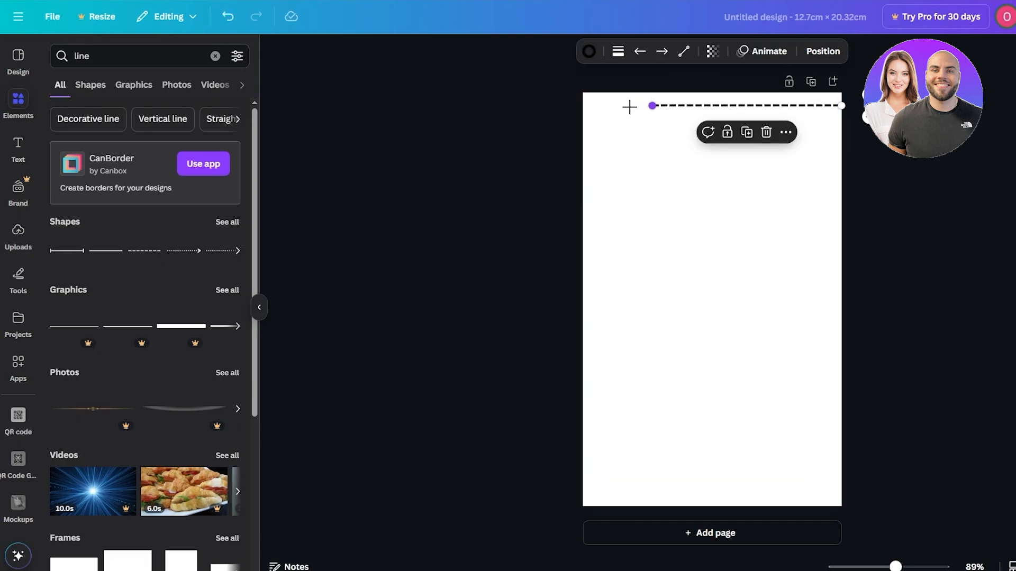
pyautogui.moveTo(653, 105); pyautogui.dragTo(575, 105)
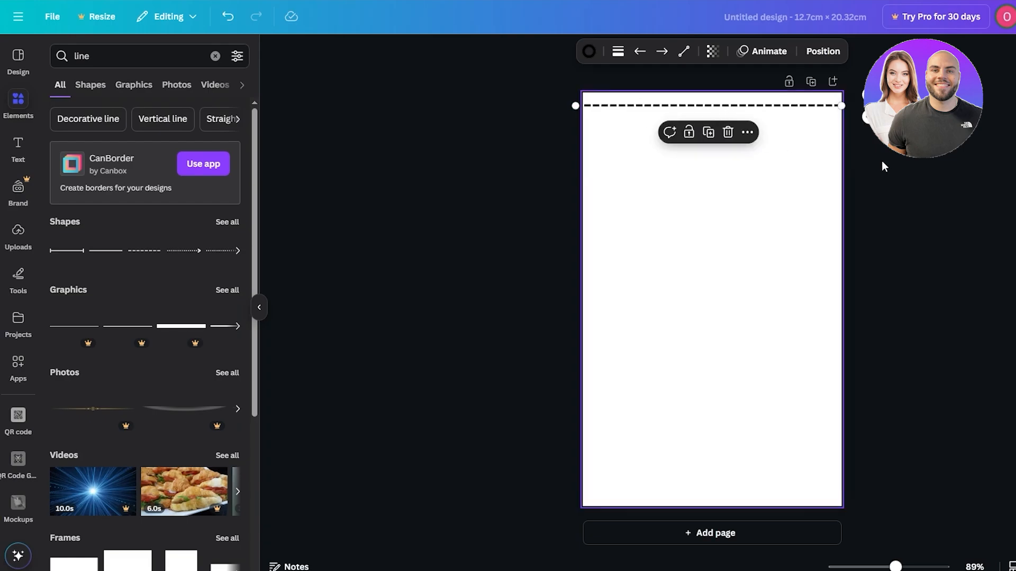
pyautogui.hotkey('ctrl', 'd')
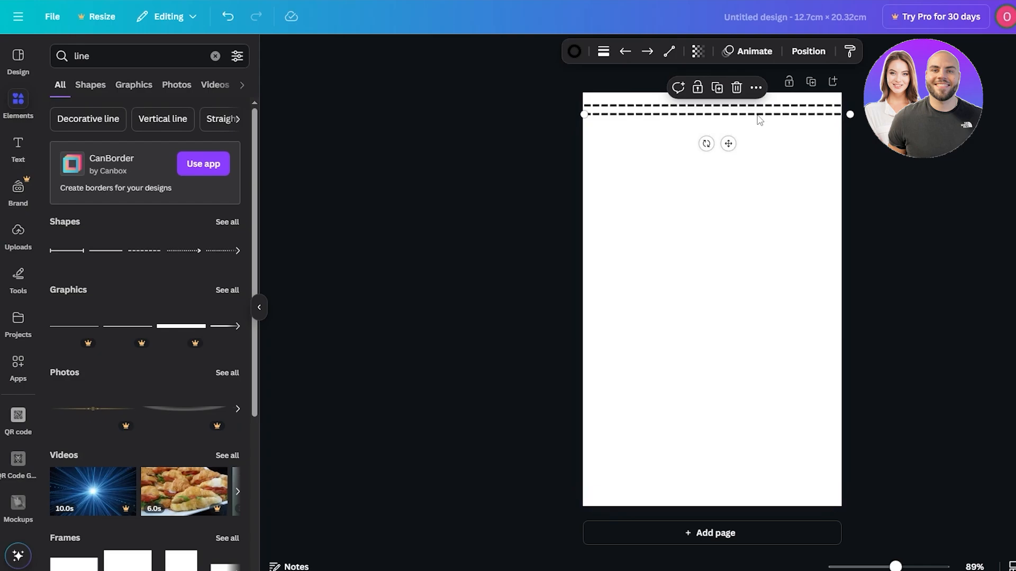
pyautogui.moveTo(759, 115); pyautogui.dragTo(771, 202)
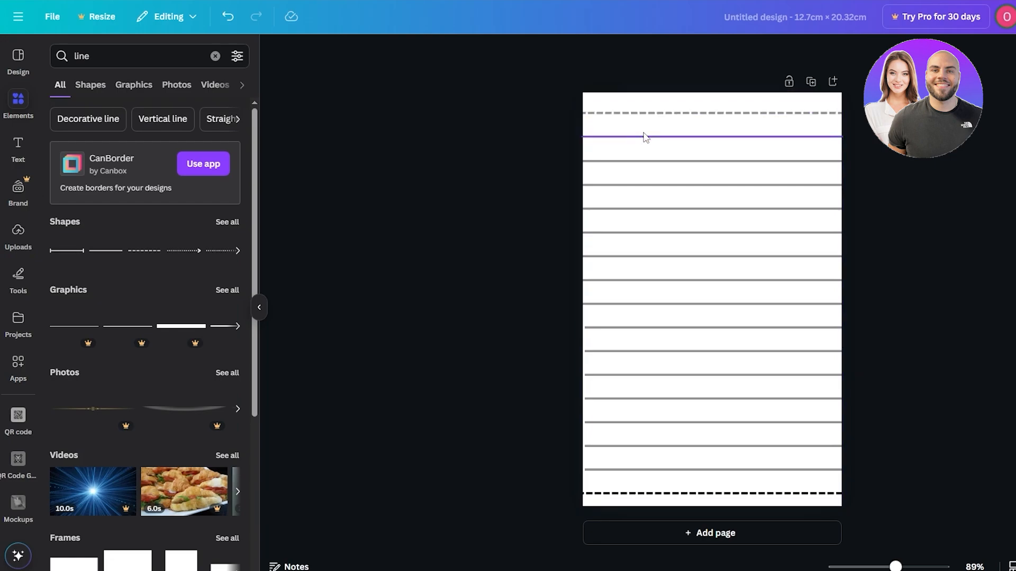
# - Align the middle ruled line with the lines above it and move the second solid line down by one row
pyautogui.click(713, 328)
pyautogui.moveTo(728, 356); pyautogui.dragTo(729, 361)
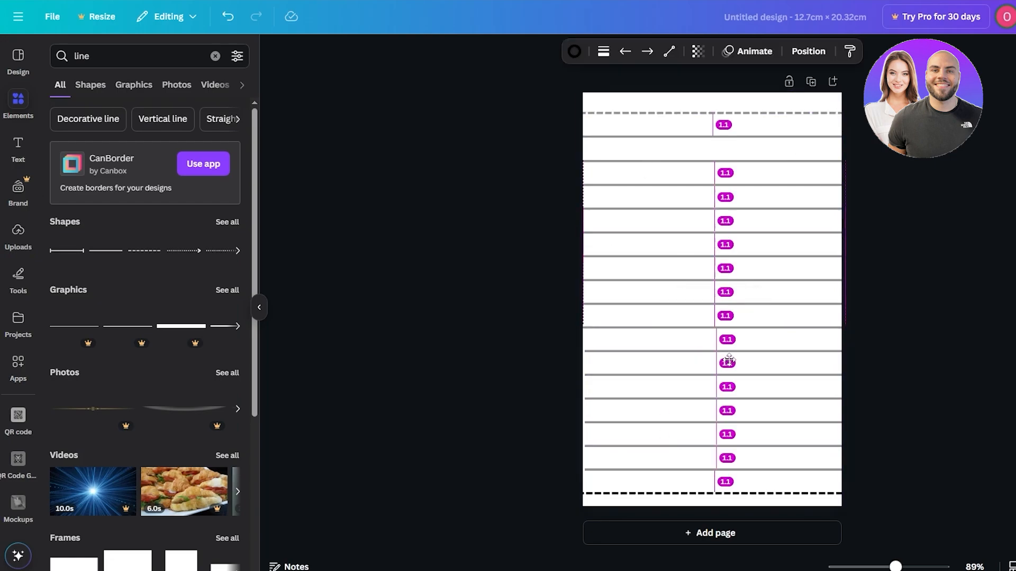
pyautogui.click(726, 161)
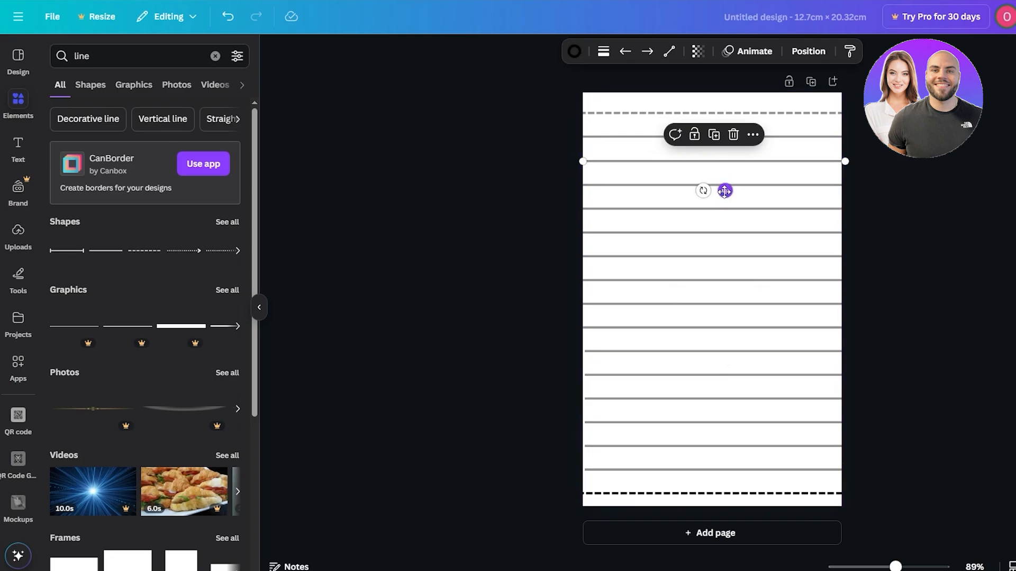
pyautogui.moveTo(725, 190); pyautogui.dragTo(726, 212)
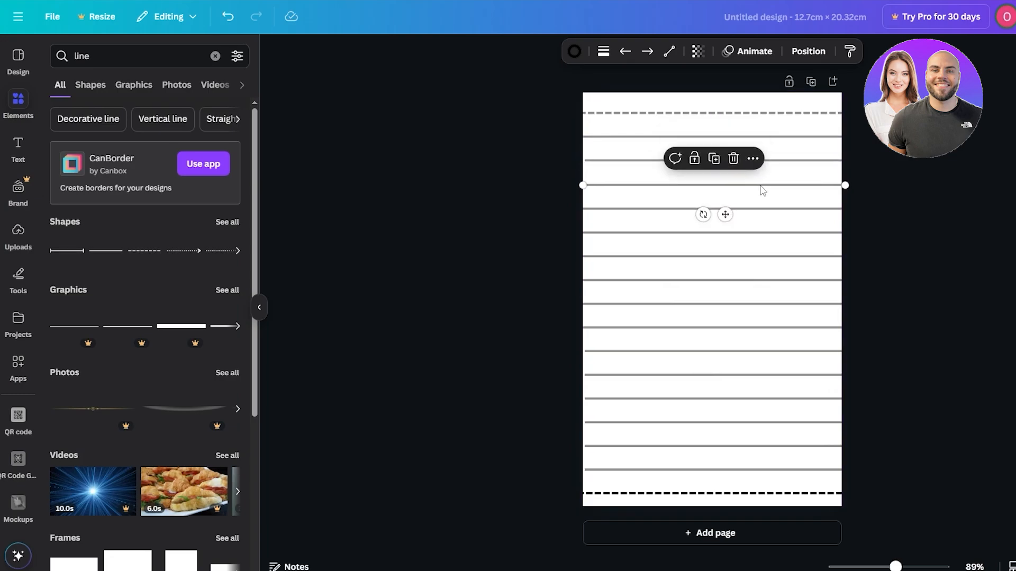
# - Deselect the ruled line and duplicate the finished lined page three times to make four pages
pyautogui.moveTo(822, 160); pyautogui.dragTo(815, 162)
pyautogui.click(923, 193)
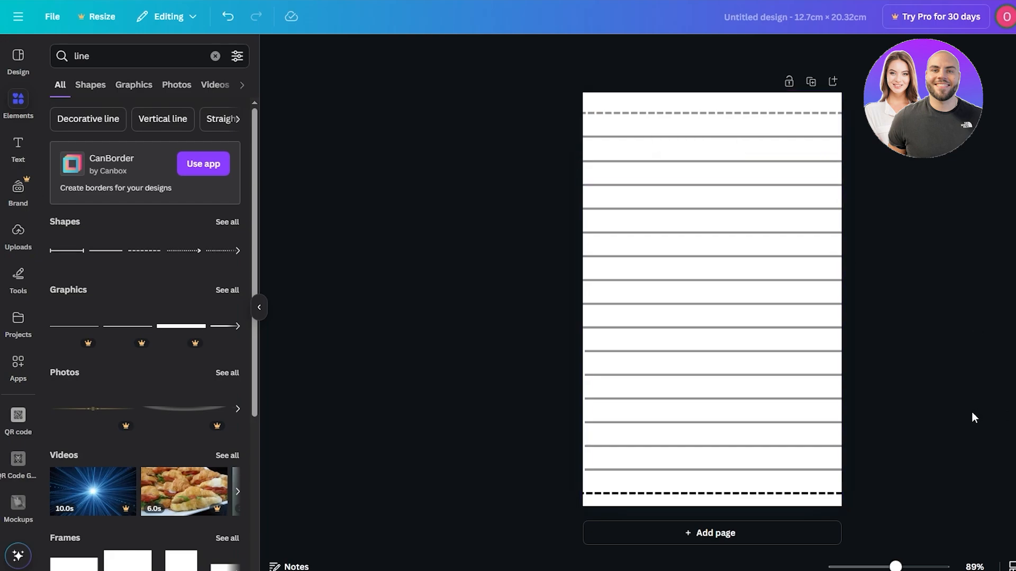
pyautogui.click(811, 82)
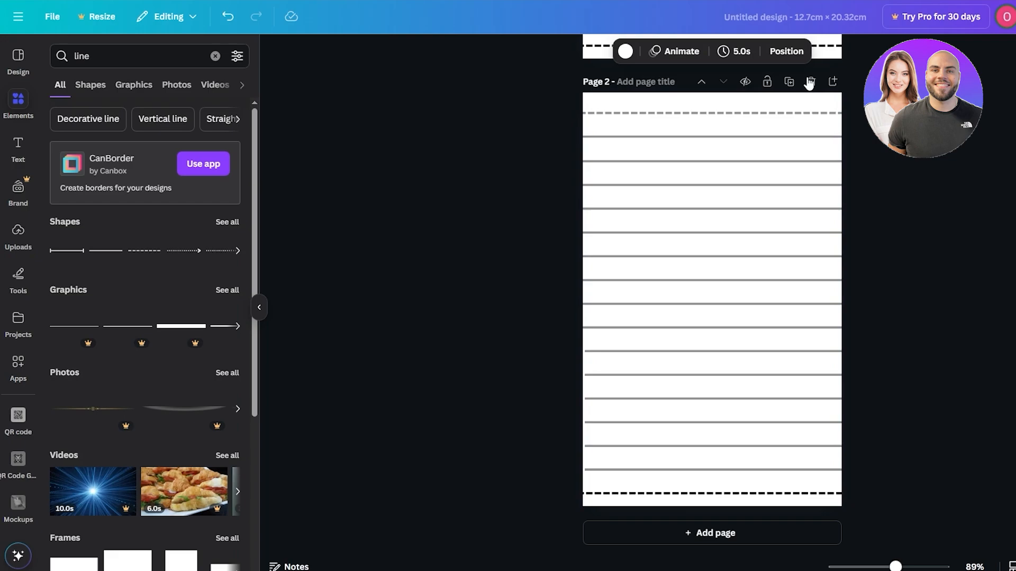
pyautogui.click(789, 83)
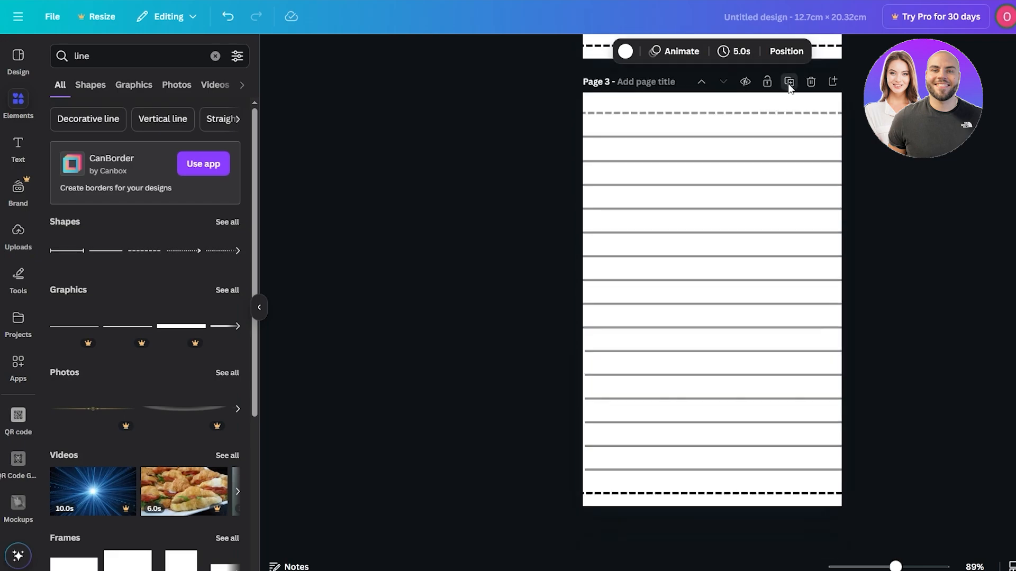
pyautogui.click(789, 85)
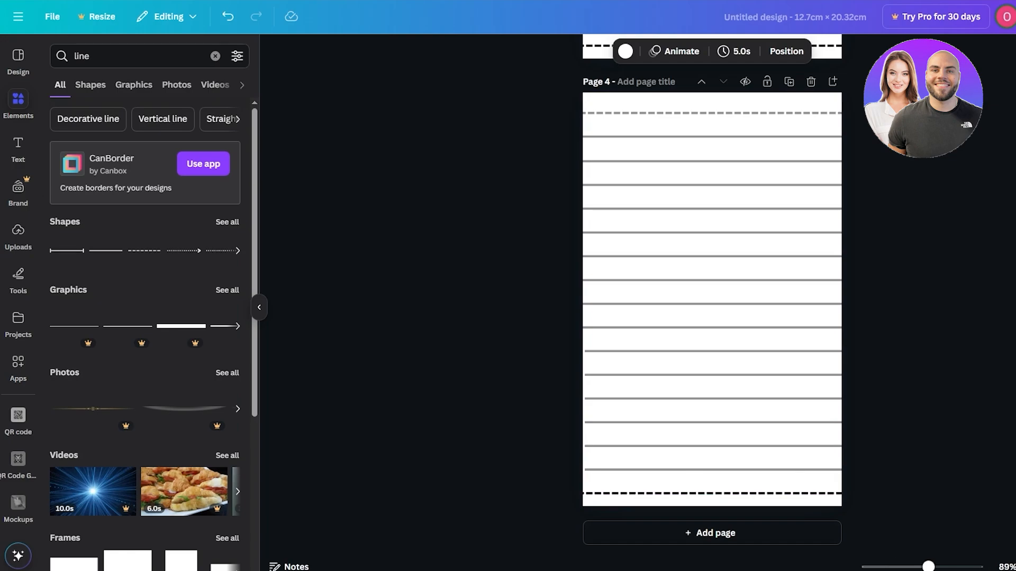
# - Show all pages in a grid, copy page 4 and paste it repeatedly until two full rows of pages exist
pyautogui.hotkey('ctrl', 'alt', '3')
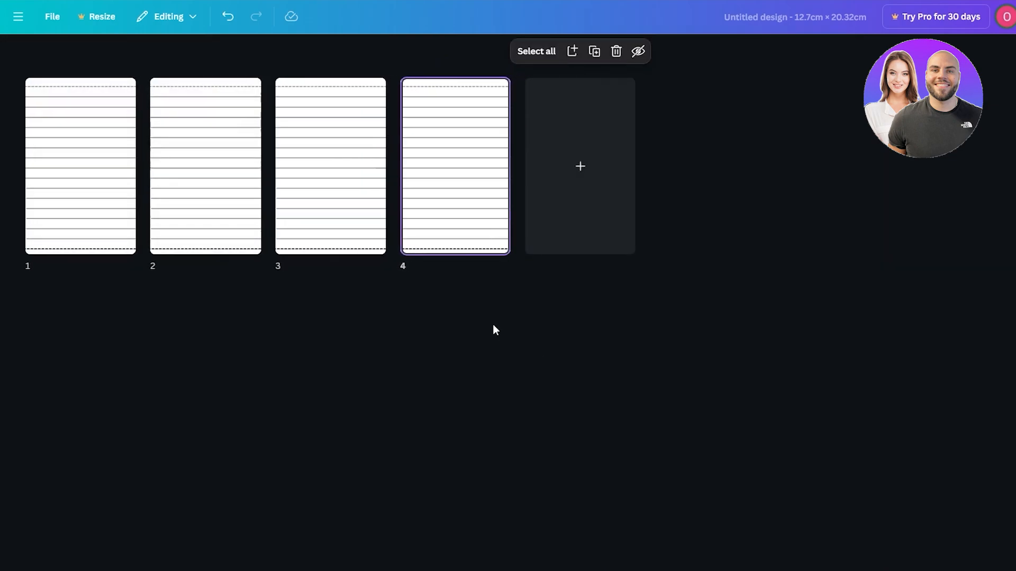
pyautogui.click(498, 89)
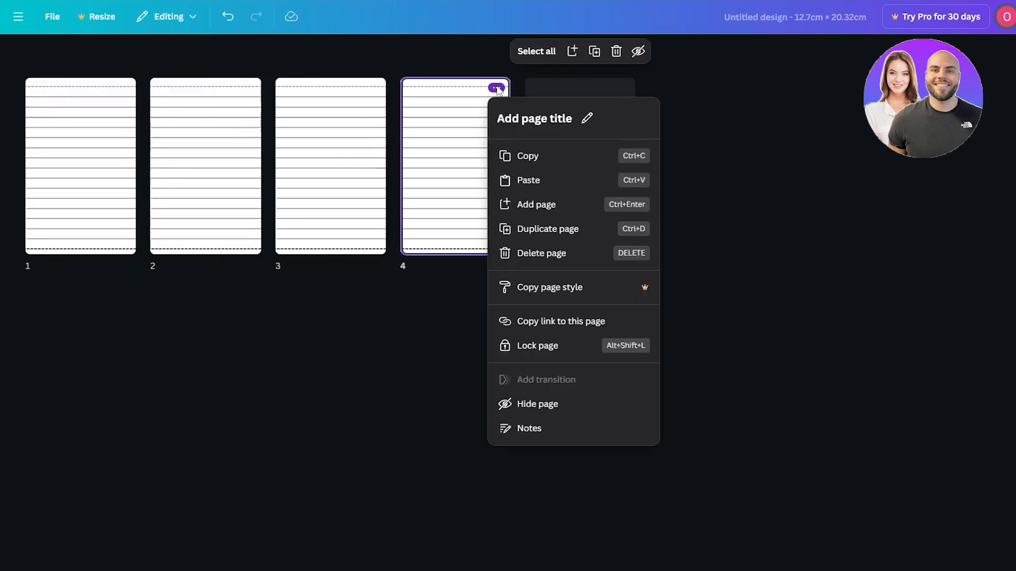
pyautogui.click(479, 334)
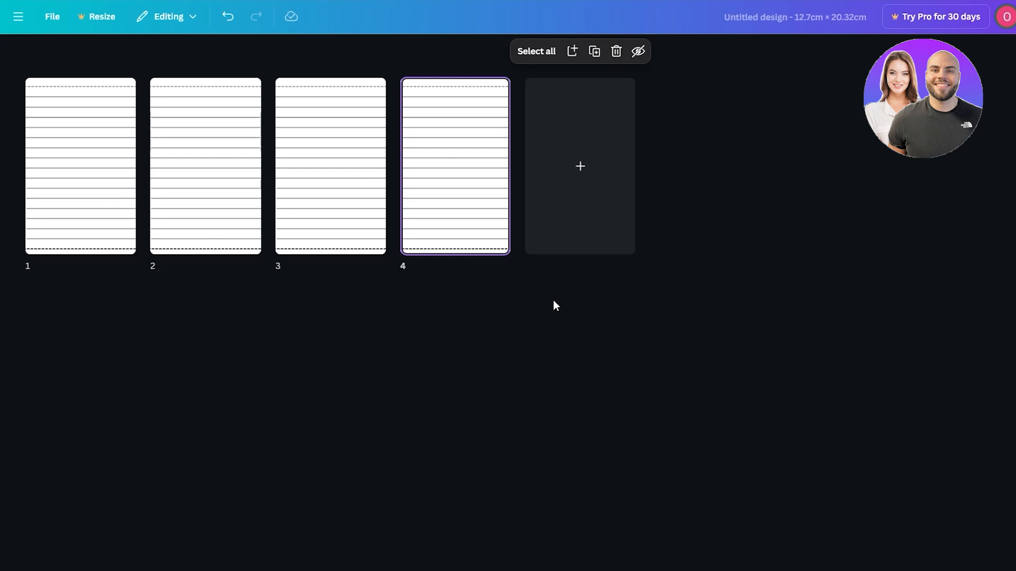
pyautogui.hotkey('ctrl', 'v')
pyautogui.hotkey('ctrl', 'v')
pyautogui.hotkey('ctrl', 'v')
pyautogui.hotkey('ctrl', 'v')
pyautogui.hotkey('ctrl', 'v')
pyautogui.hotkey('ctrl', 'v')
pyautogui.hotkey('ctrl', 'v')
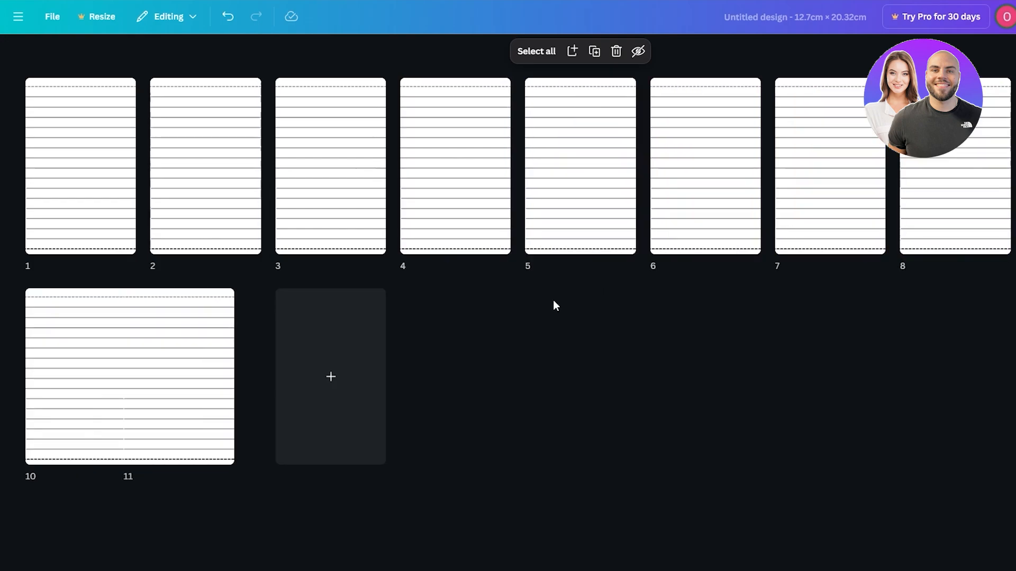
pyautogui.hotkey('ctrl', 'v')
pyautogui.hotkey('ctrl', 'v')
pyautogui.hotkey('ctrl', 'v')
pyautogui.hotkey('ctrl', 'v')
pyautogui.hotkey('ctrl', 'v')
pyautogui.hotkey('ctrl', 'v')
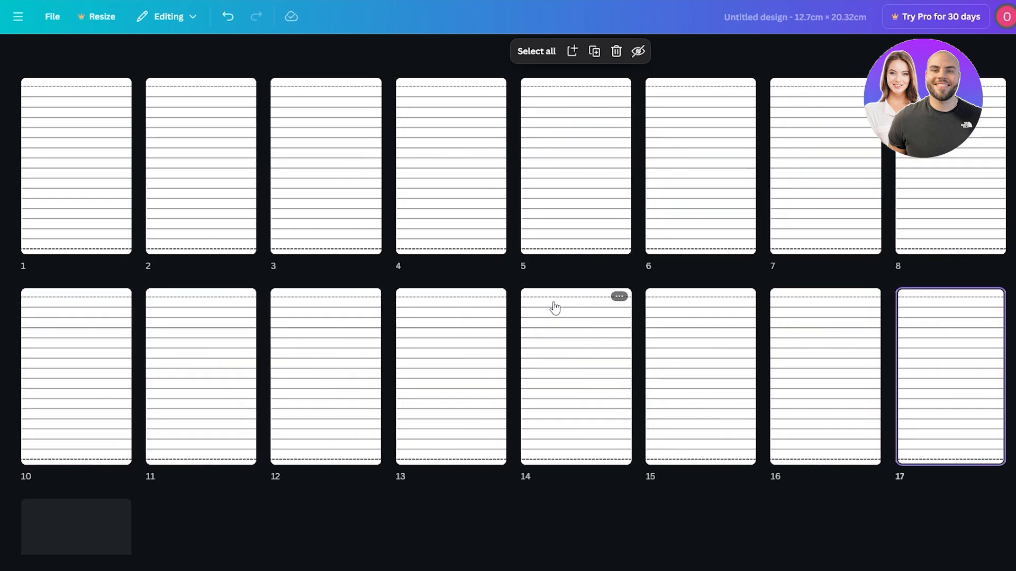
# - Copy all the lined pages and paste them in batches until the interior has 100 pages
pyautogui.hotkey('ctrl', 'a')
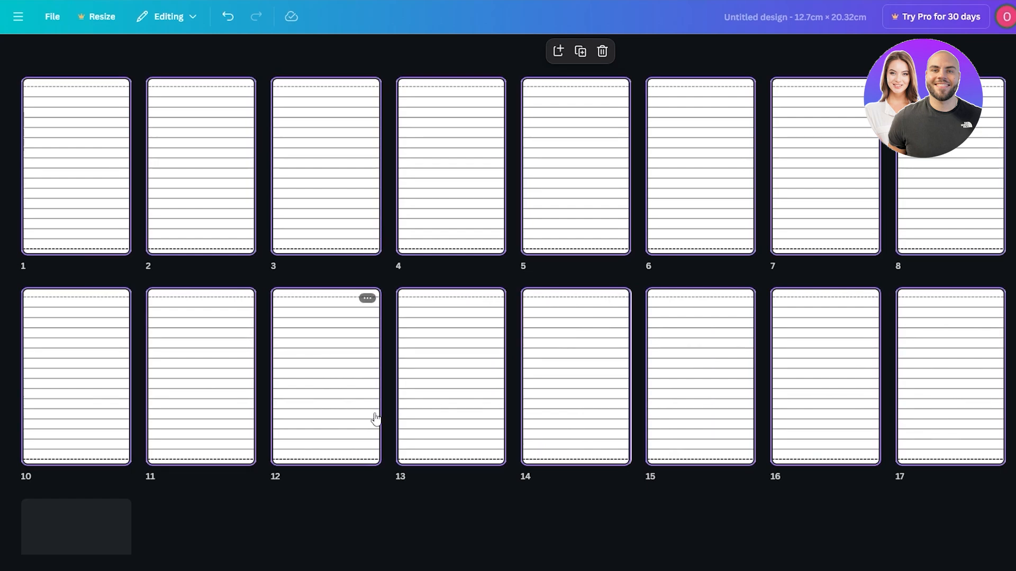
pyautogui.scroll(-17, 424, 521)
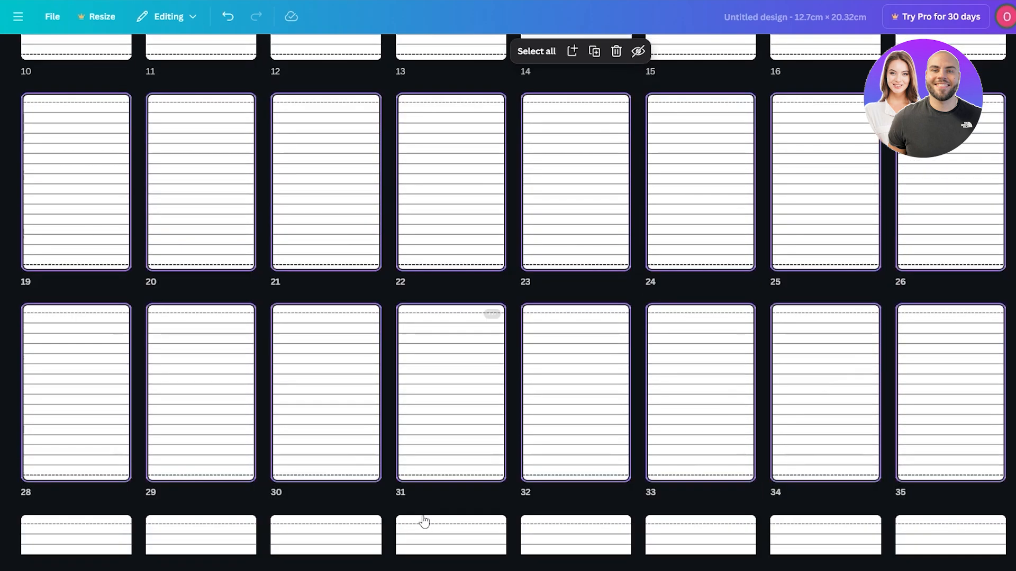
pyautogui.scroll(-5, 956, 364)
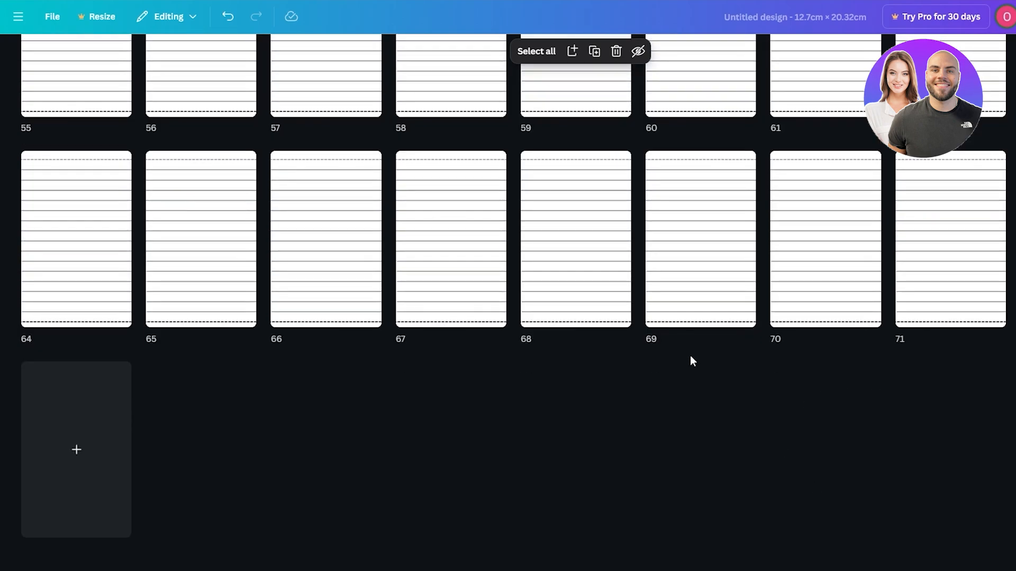
pyautogui.hotkey('ctrl', 'v')
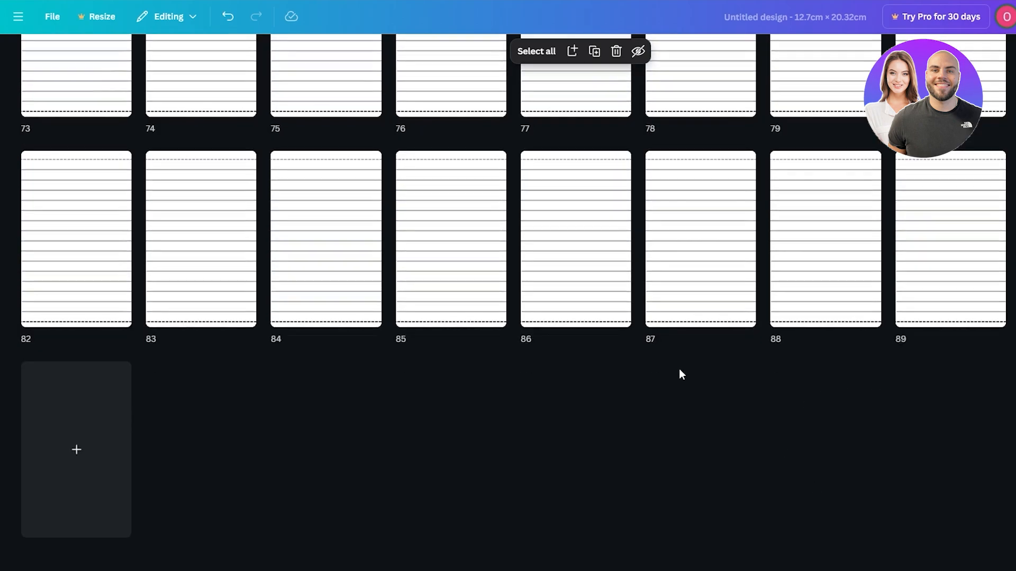
pyautogui.click(630, 423)
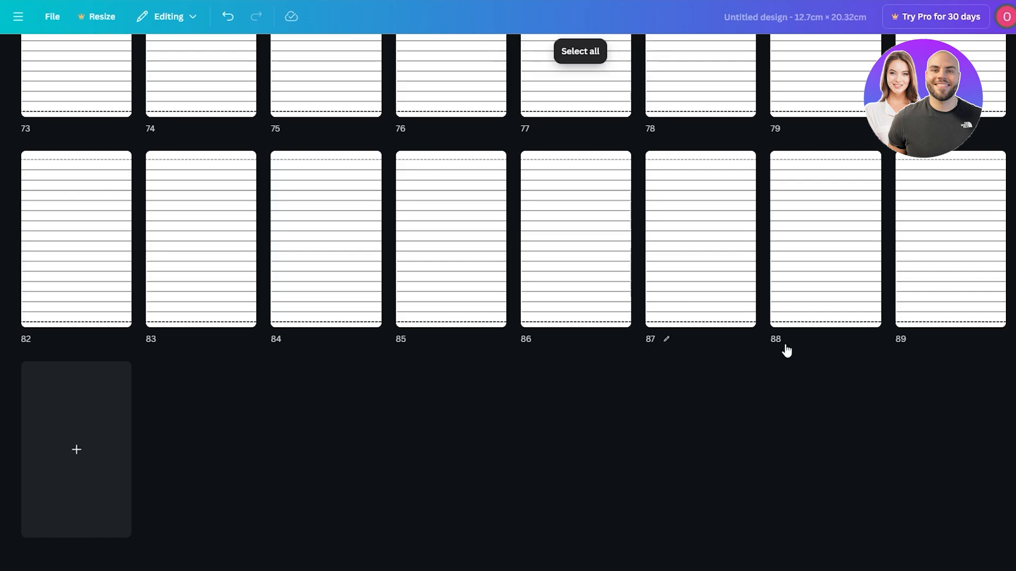
pyautogui.click(1014, 243)
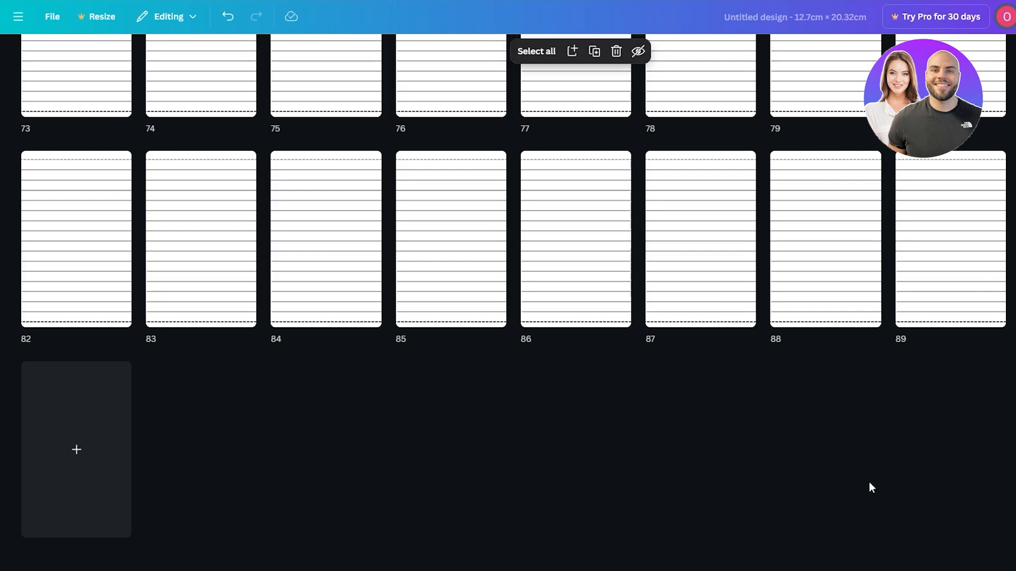
pyautogui.hotkey('ctrl', 'v')
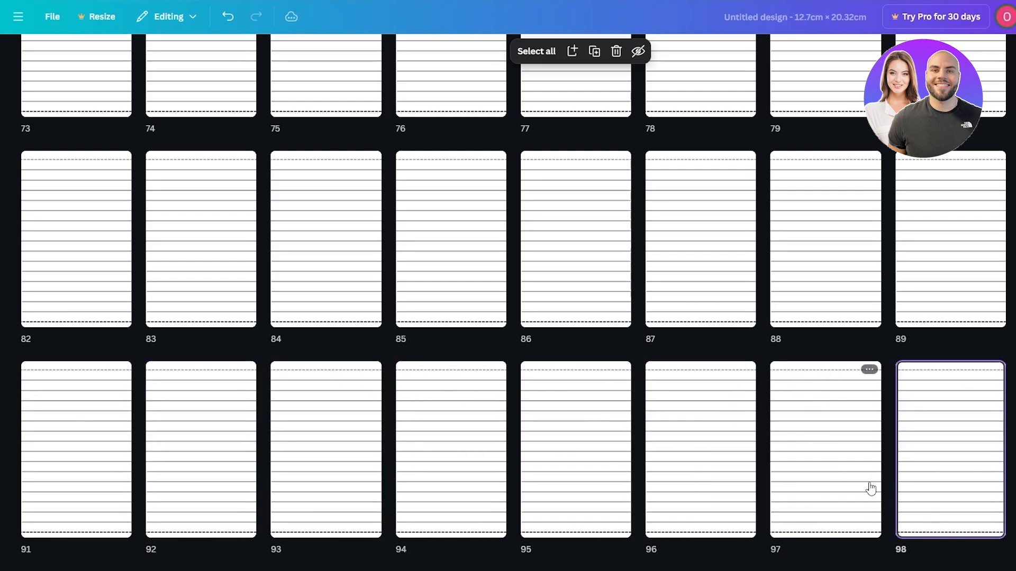
# - Download pages 1–100 of the interior in PDF Print format, save them as Untitled design.pdf and close the completed download
pyautogui.scroll(-4, 872, 485)
pyautogui.scroll(12, 879, 487)
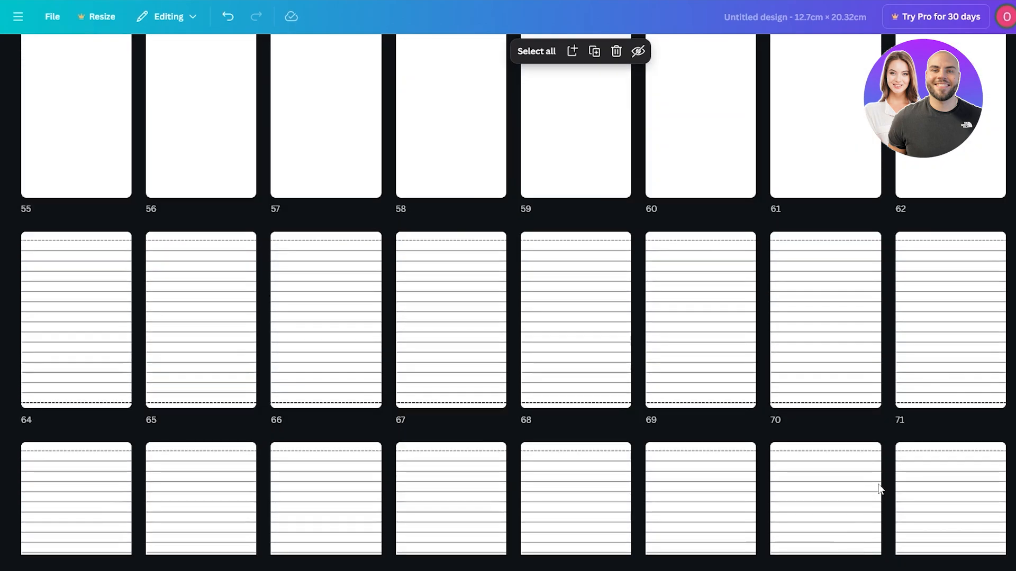
pyautogui.scroll(10, 879, 487)
pyautogui.click(996, 20)
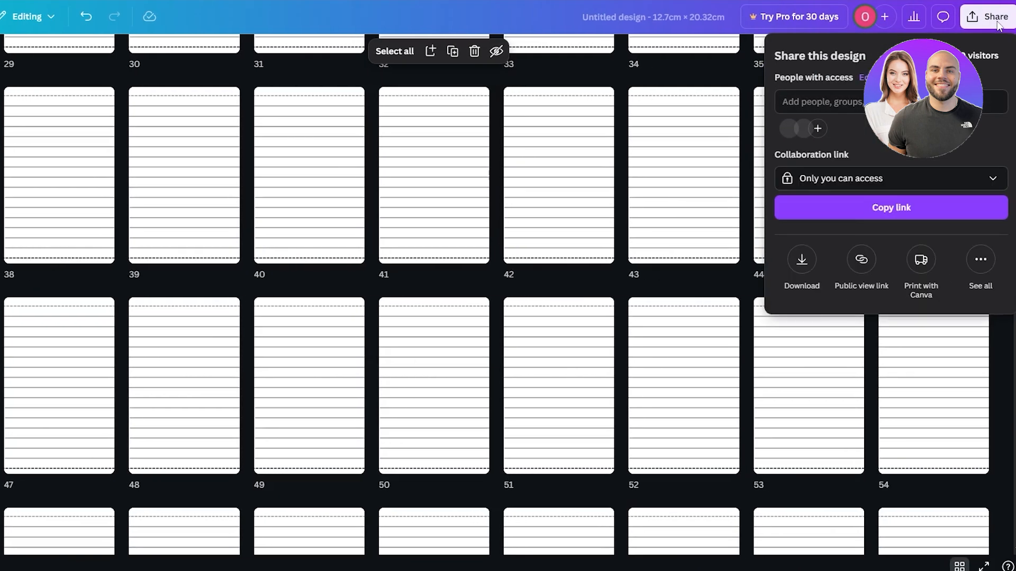
pyautogui.click(805, 264)
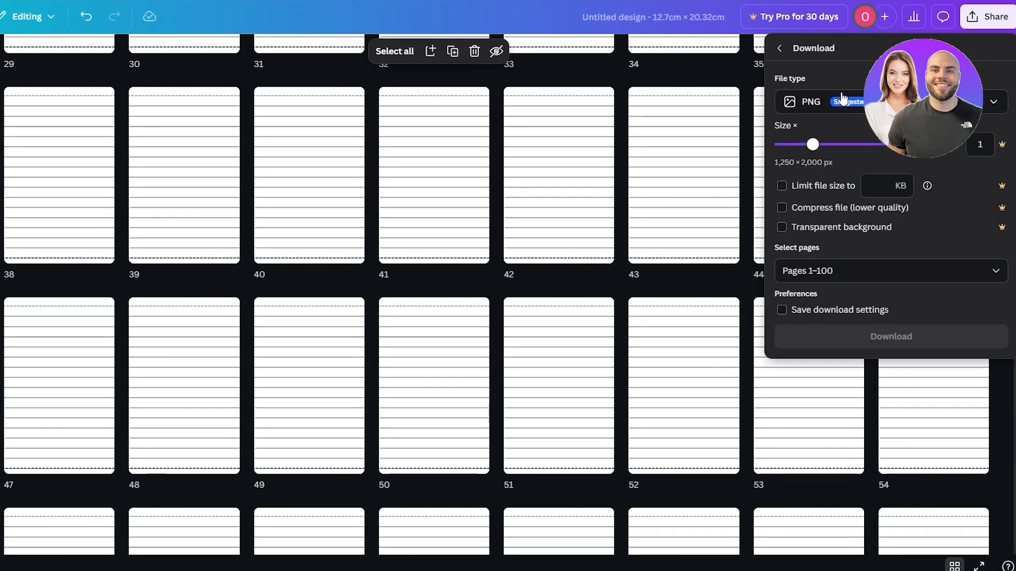
pyautogui.click(820, 101)
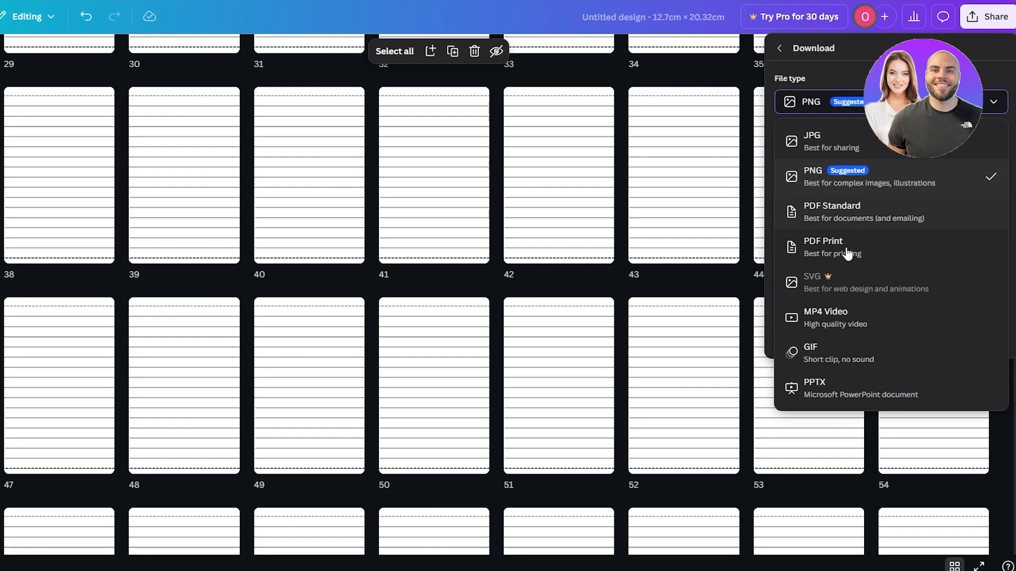
pyautogui.click(845, 253)
pyautogui.click(842, 323)
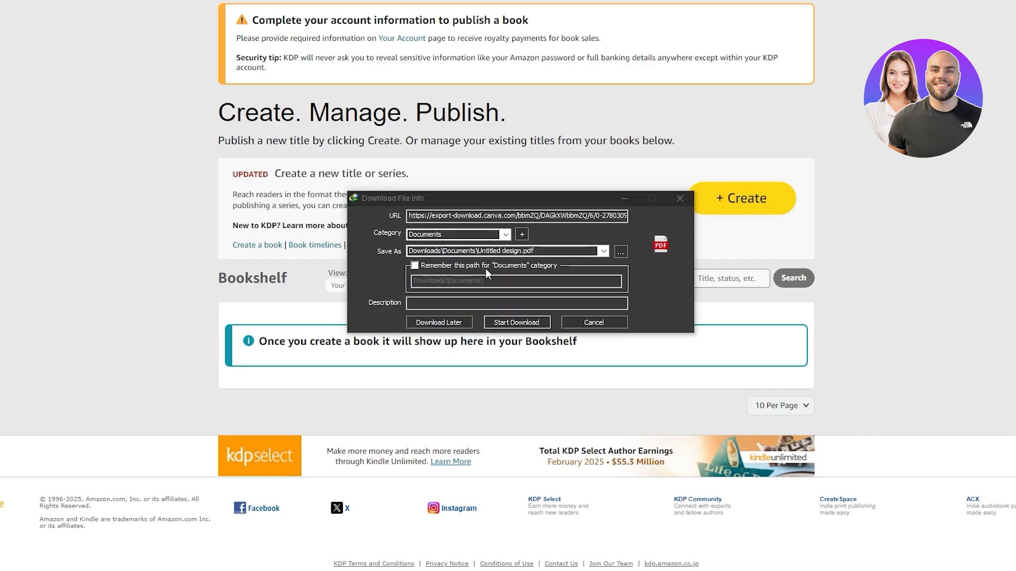
pyautogui.click(524, 323)
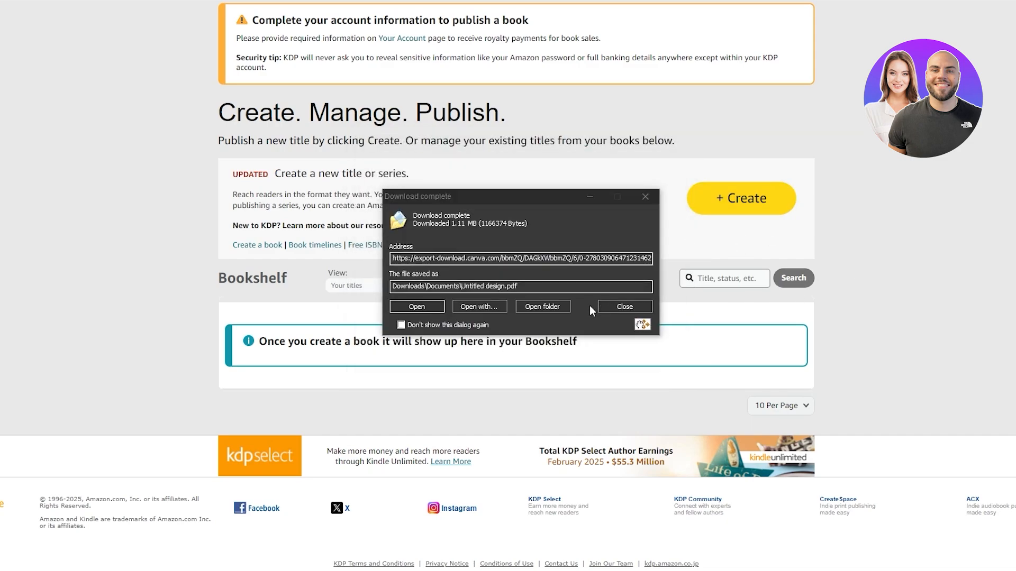
pyautogui.click(603, 307)
# - Create a new paperback title from the Kindle Direct Publishing bookshelf
pyautogui.click(751, 210)
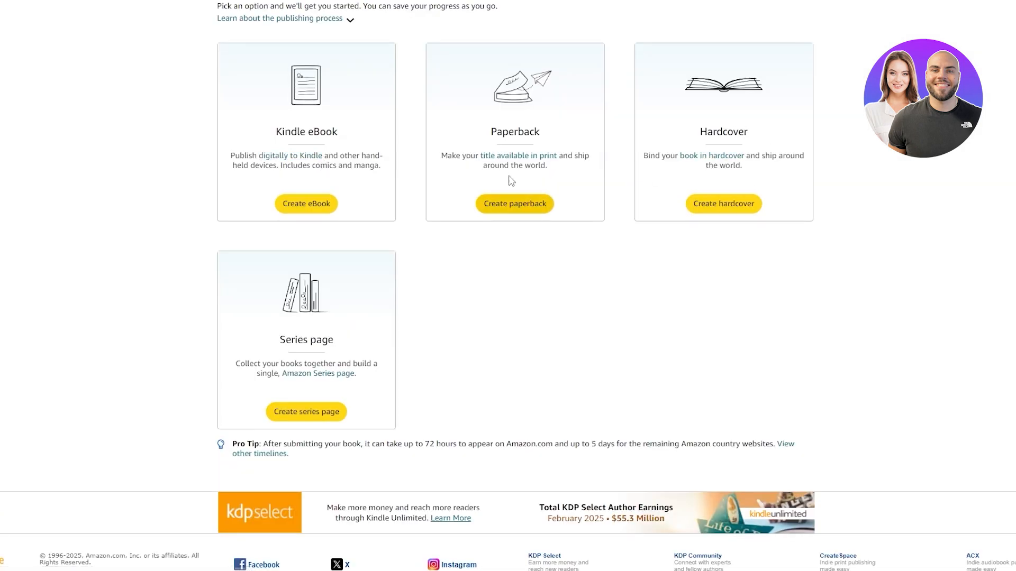
pyautogui.moveTo(491, 132); pyautogui.dragTo(524, 133)
pyautogui.click(514, 204)
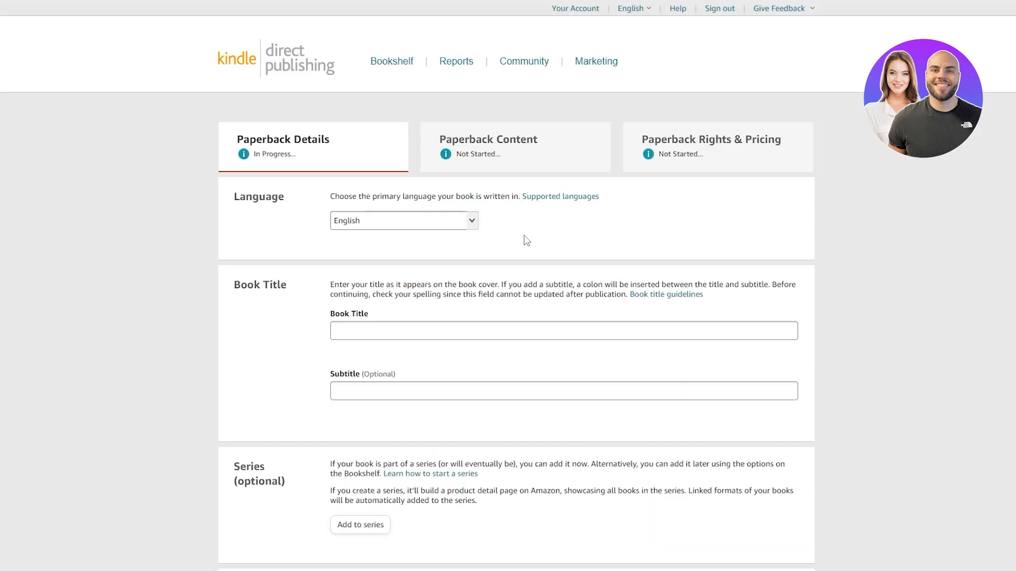
# - Look through the language, book title, subtitle, series, edition number and author fields of the paperback details
pyautogui.click(408, 218)
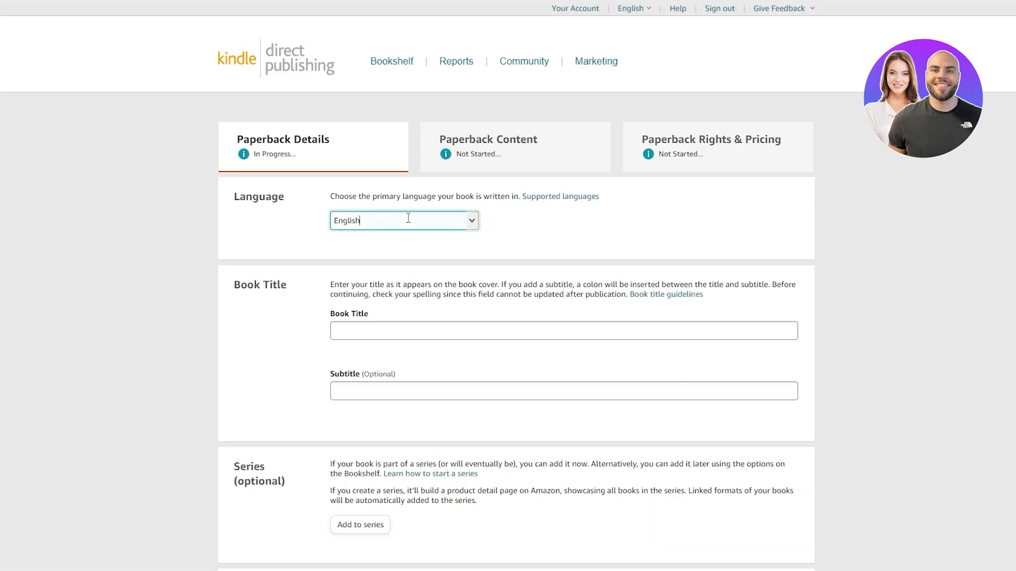
pyautogui.click(385, 327)
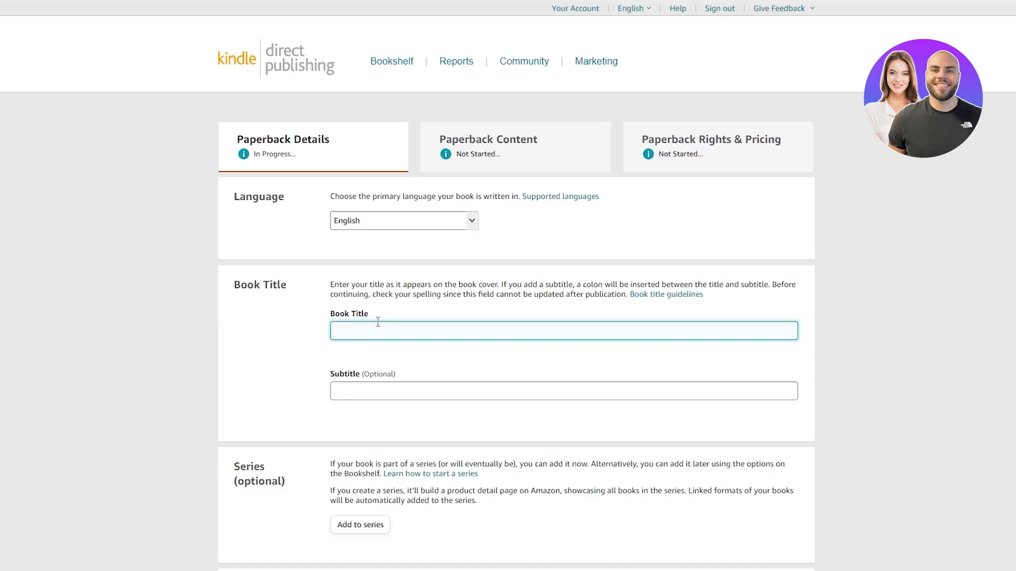
pyautogui.click(352, 382)
pyautogui.scroll(-2, 361, 412)
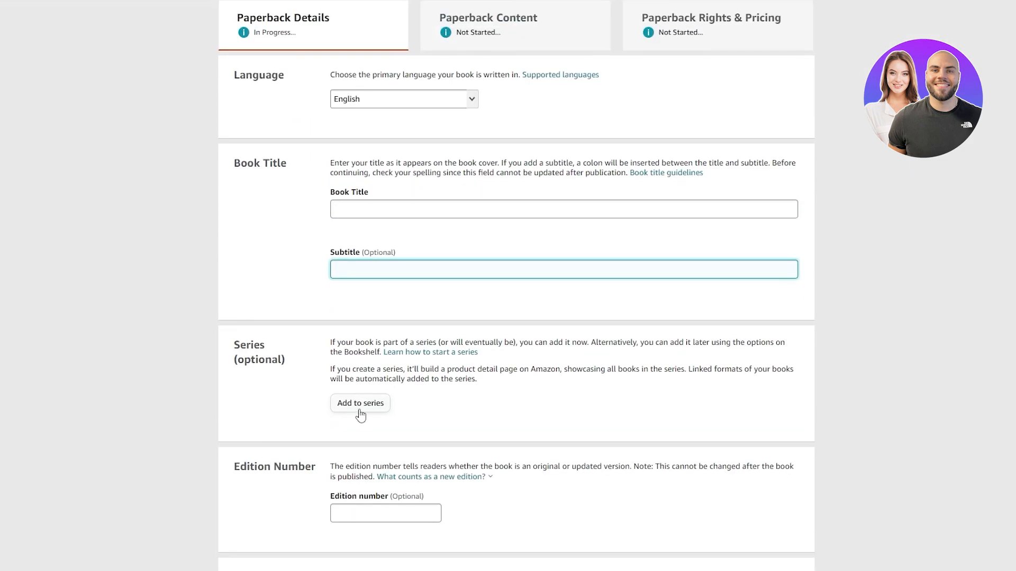
pyautogui.scroll(-3, 360, 414)
pyautogui.scroll(-3, 275, 268)
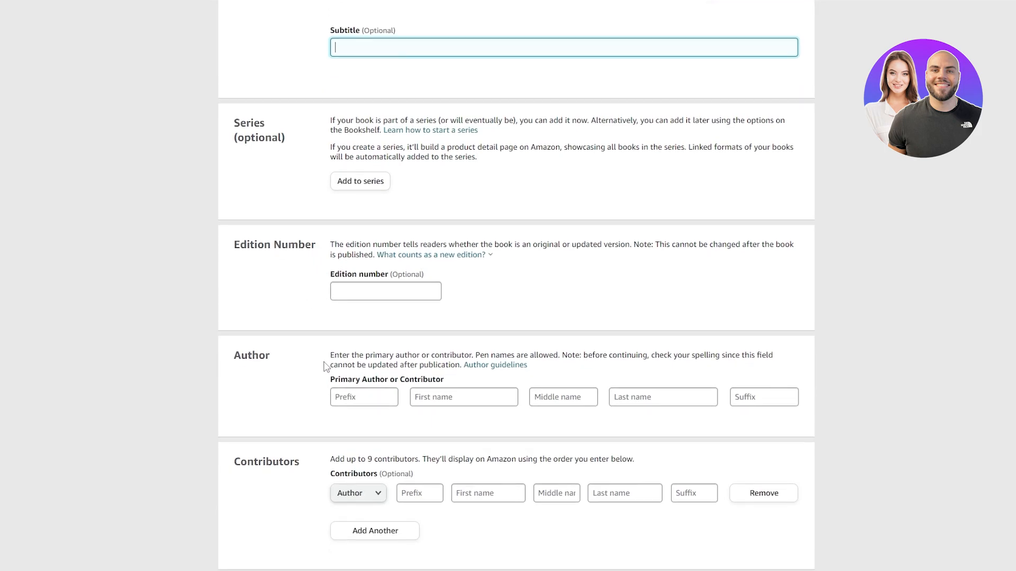
pyautogui.click(377, 253)
# - Declare ownership of the copyright and publishing rights, and answer No to sexually explicit images or title
pyautogui.scroll(-3, 324, 326)
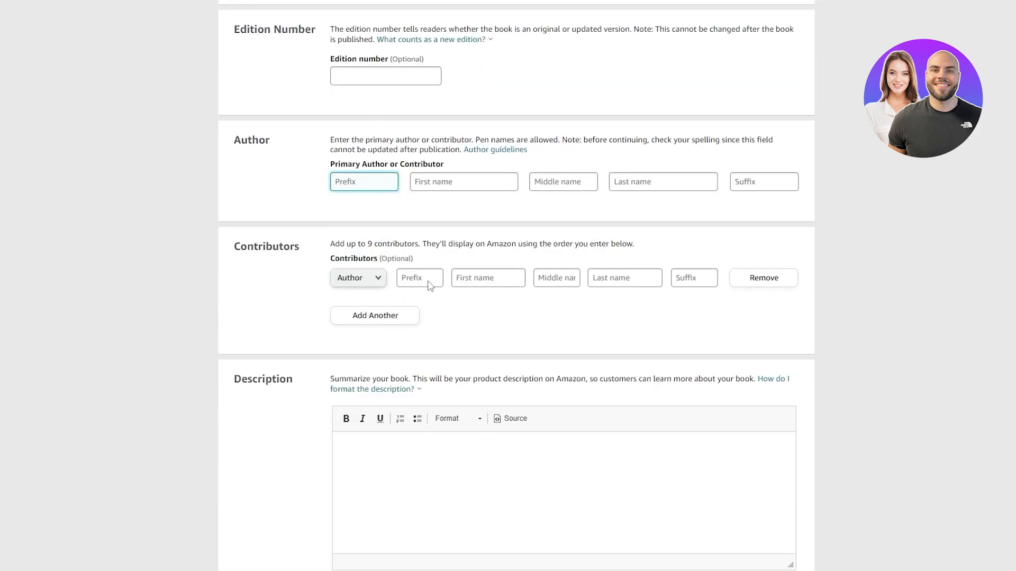
pyautogui.scroll(-3, 334, 238)
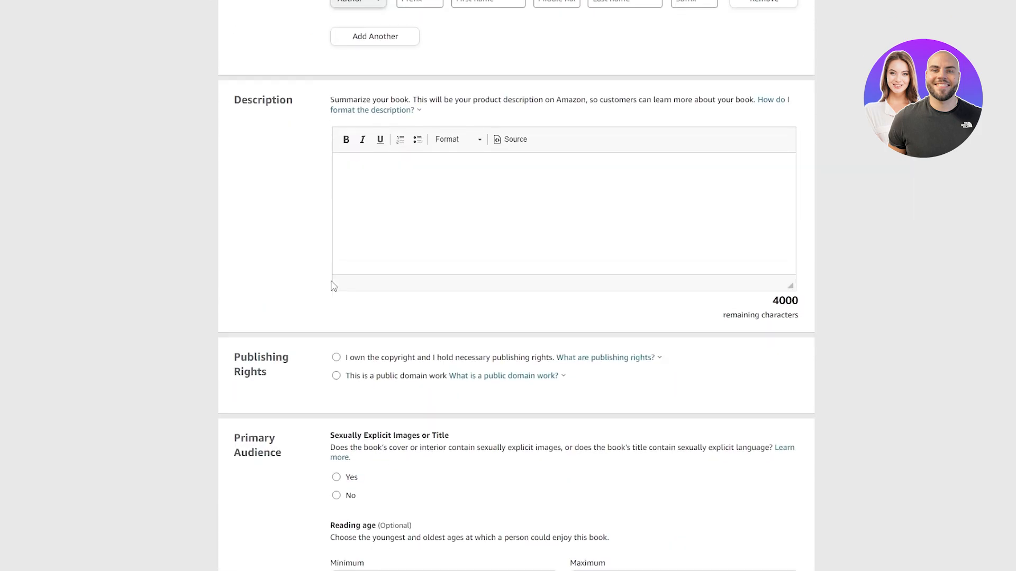
pyautogui.scroll(-3, 330, 287)
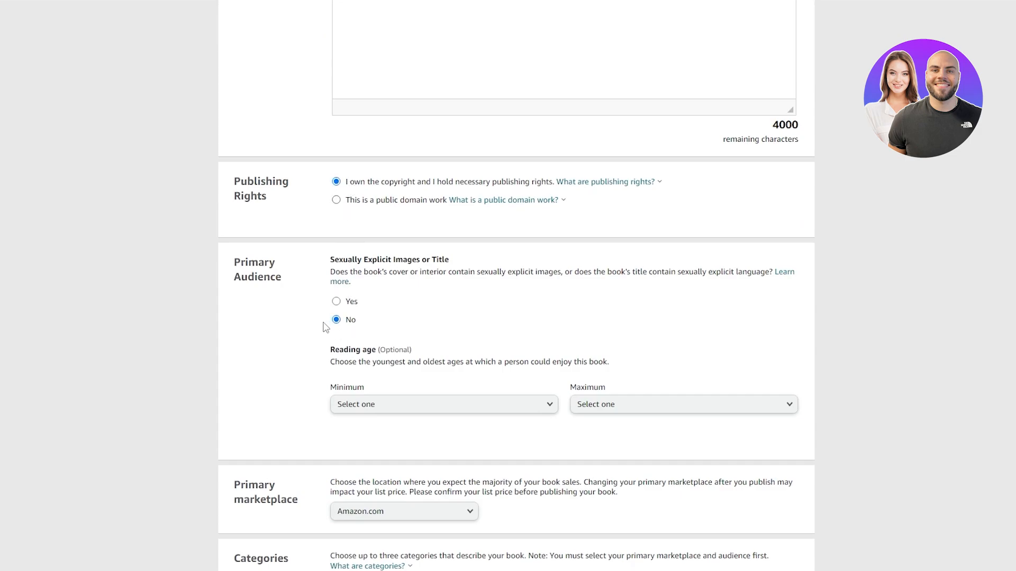
# - Check which Amazon stores are offered as the primary marketplace, leaving Amazon.com selected
pyautogui.scroll(-3, 325, 327)
pyautogui.scroll(-2, 340, 338)
pyautogui.click(457, 228)
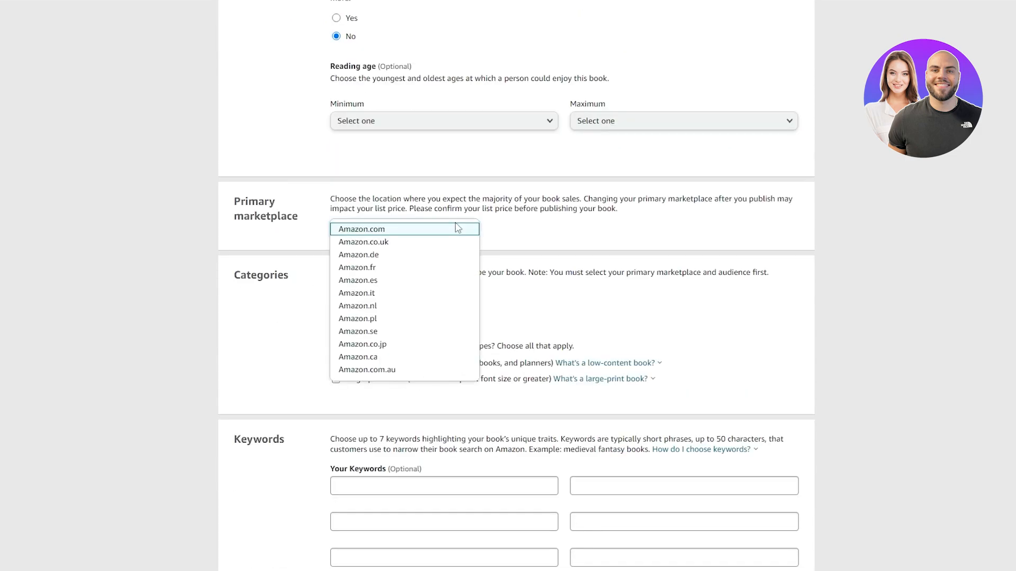
pyautogui.click(538, 234)
# - Look through the available book categories and the subcategories of Crafts, Hobbies & Home, leaving without saving a category
pyautogui.click(352, 312)
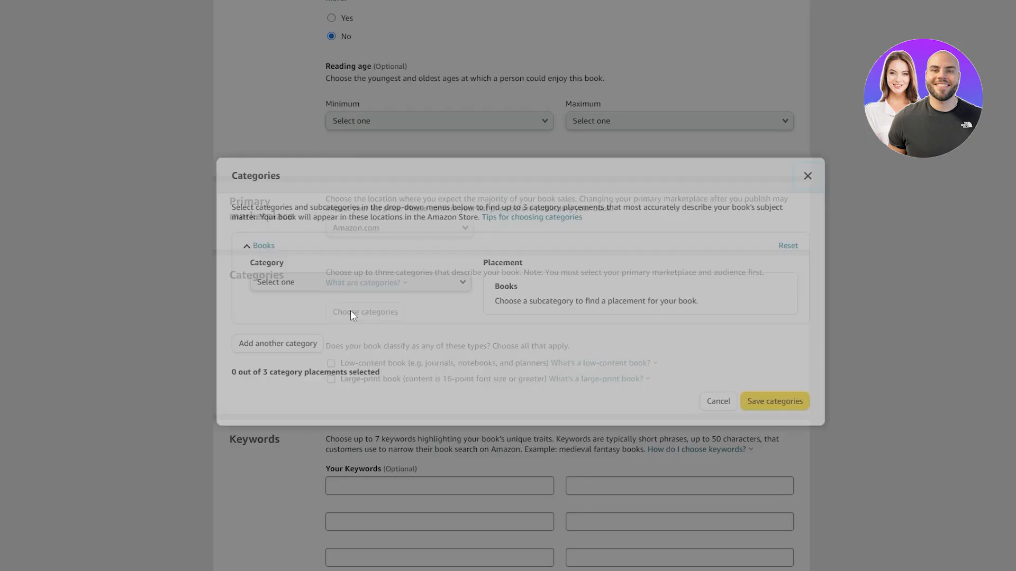
pyautogui.click(356, 289)
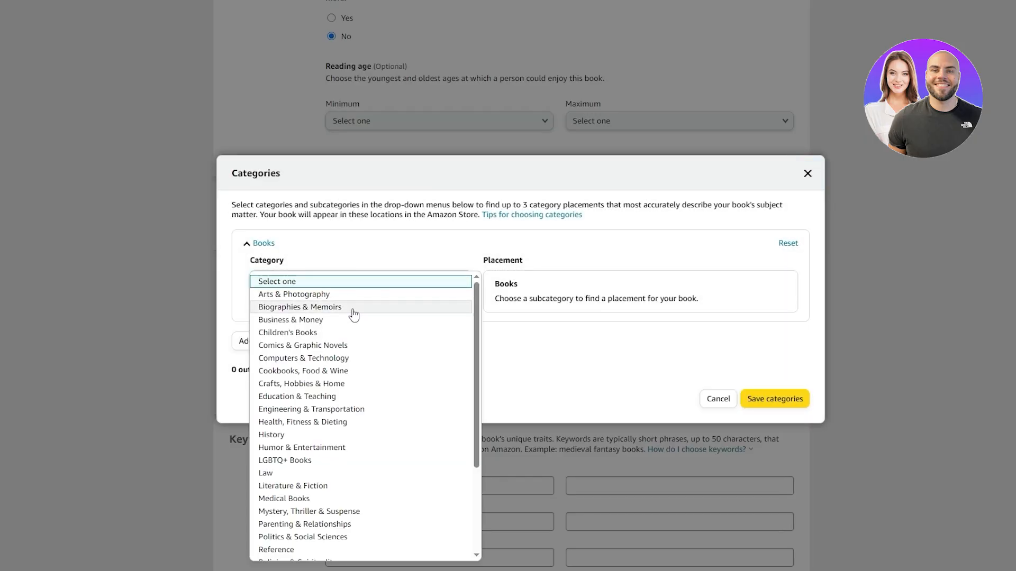
pyautogui.scroll(-5, 299, 476)
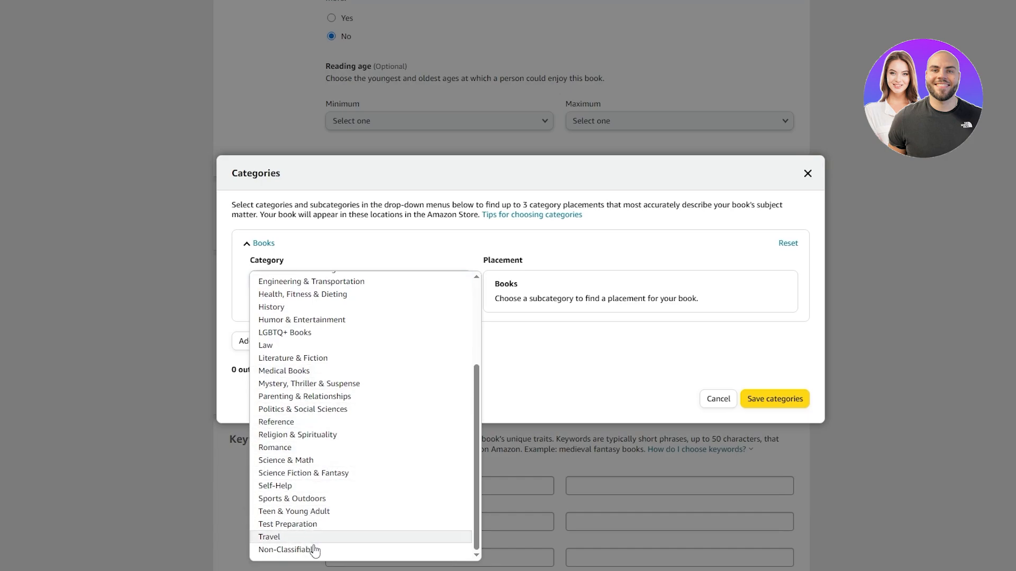
pyautogui.scroll(5, 315, 550)
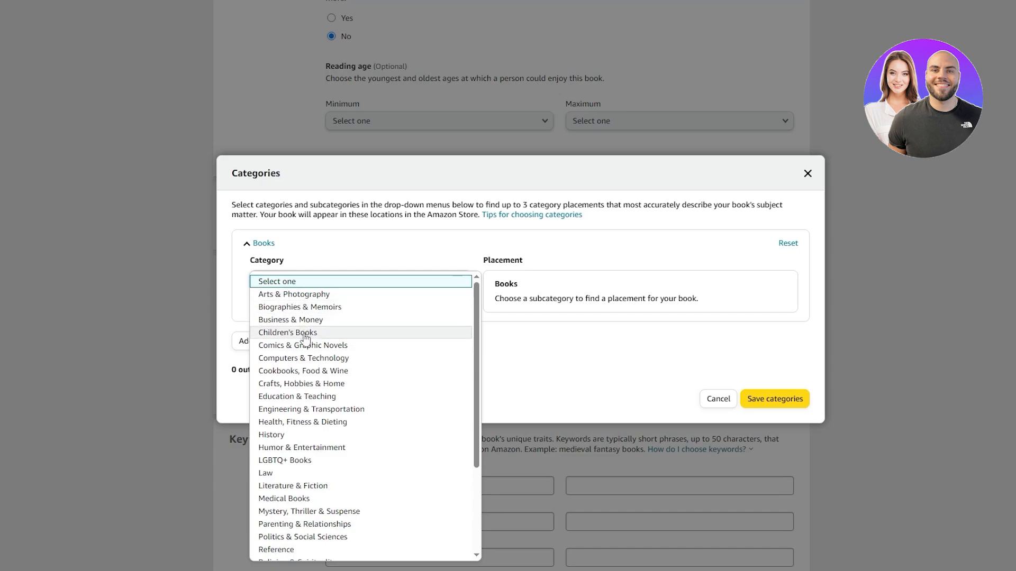
pyautogui.click(358, 385)
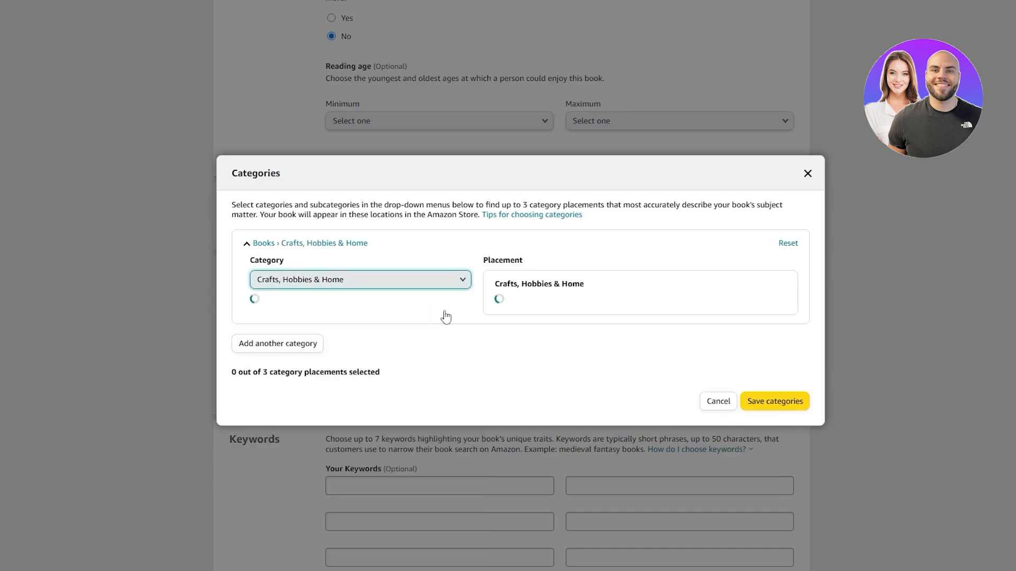
pyautogui.click(340, 319)
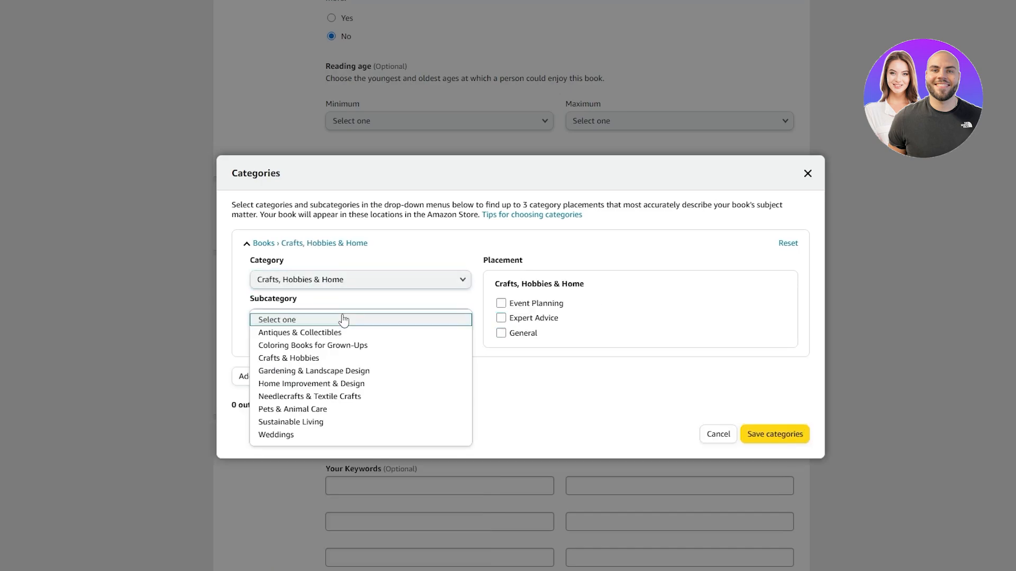
pyautogui.click(336, 286)
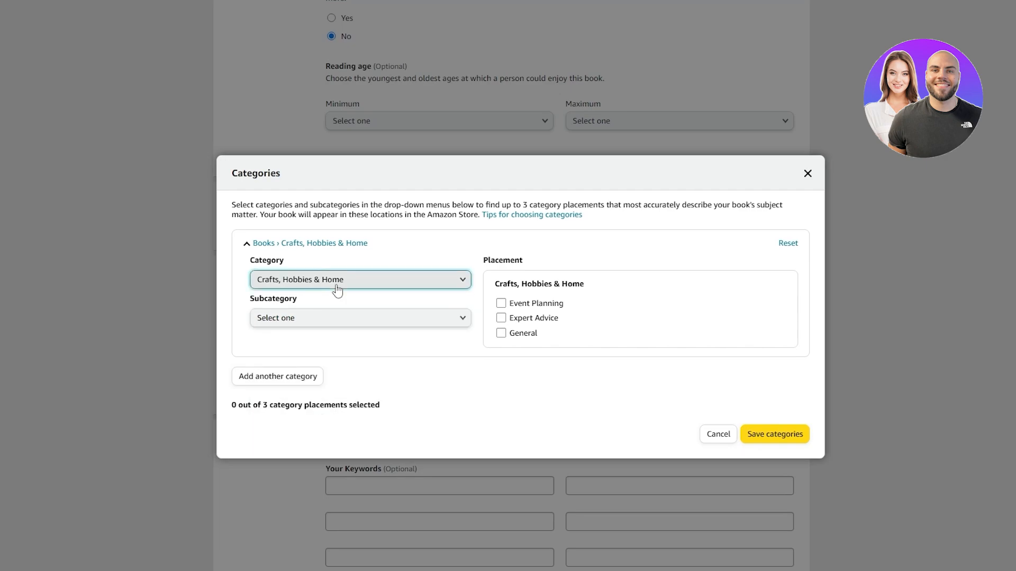
pyautogui.scroll(-4, 392, 450)
pyautogui.click(698, 447)
pyautogui.click(709, 435)
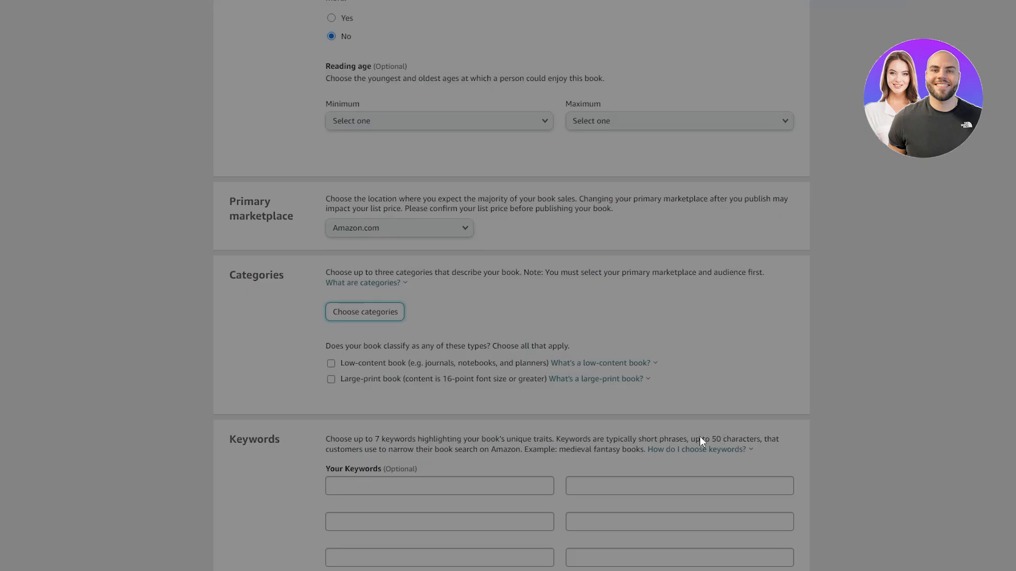
# - Look over the keywords, publication date and release date sections of the paperback details
pyautogui.scroll(-5, 295, 363)
pyautogui.scroll(-7, 368, 377)
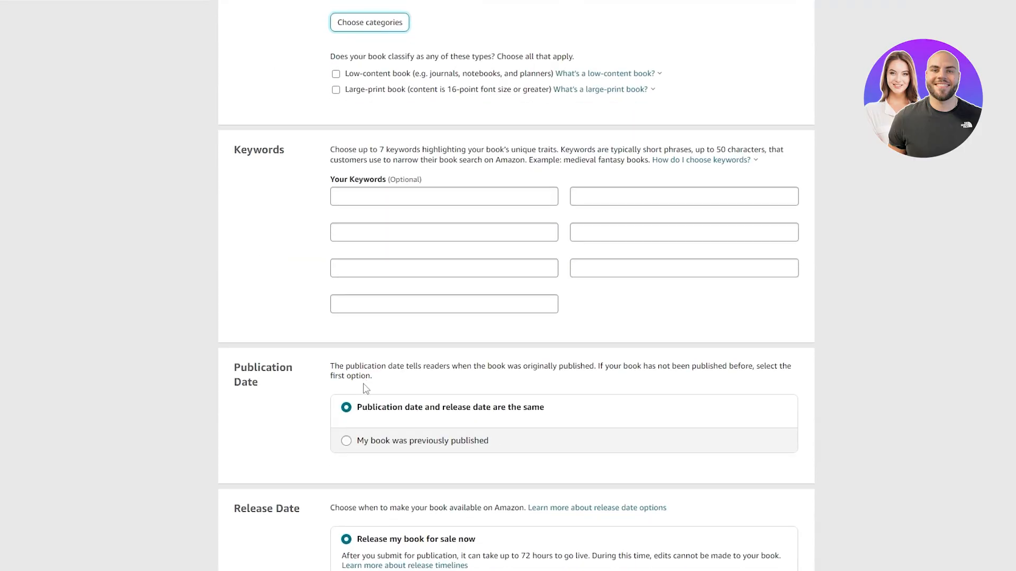
pyautogui.scroll(20, 741, 411)
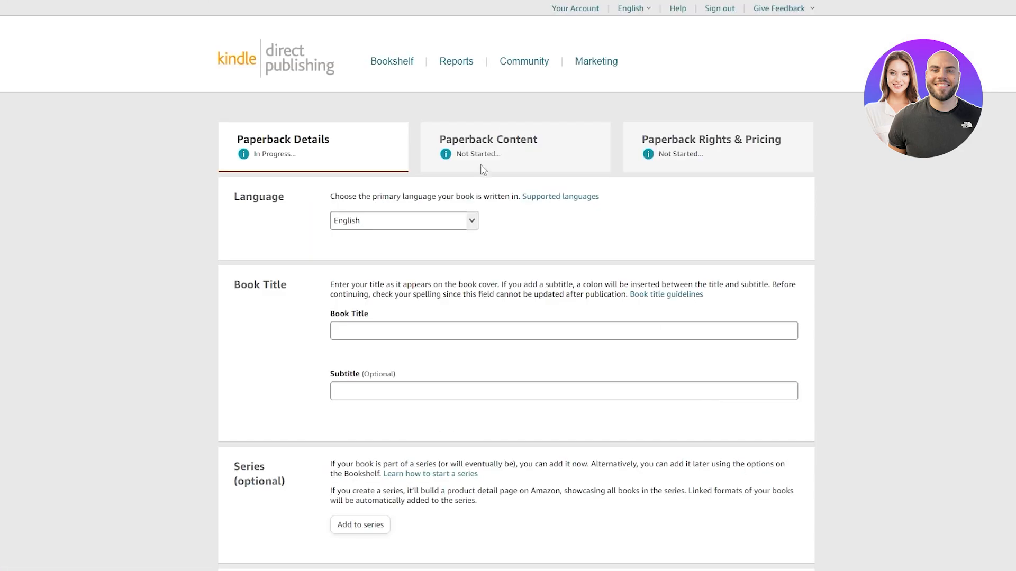
# - Compare the ink and paper types in the paperback's print options and select black & white interior with white paper
pyautogui.scroll(-10, 483, 144)
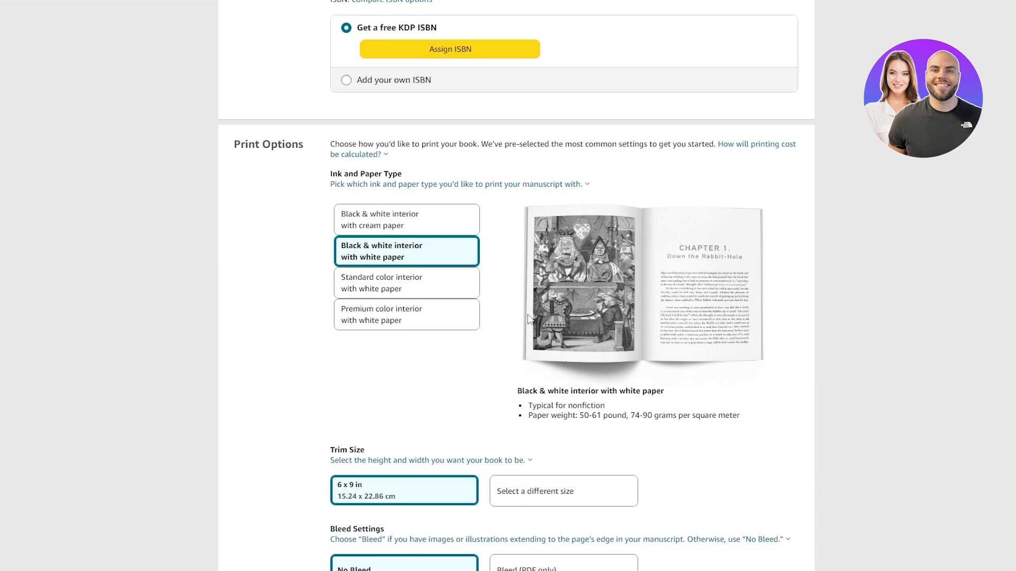
pyautogui.moveTo(287, 160); pyautogui.dragTo(286, 158)
pyautogui.click(415, 227)
pyautogui.click(414, 259)
pyautogui.click(408, 315)
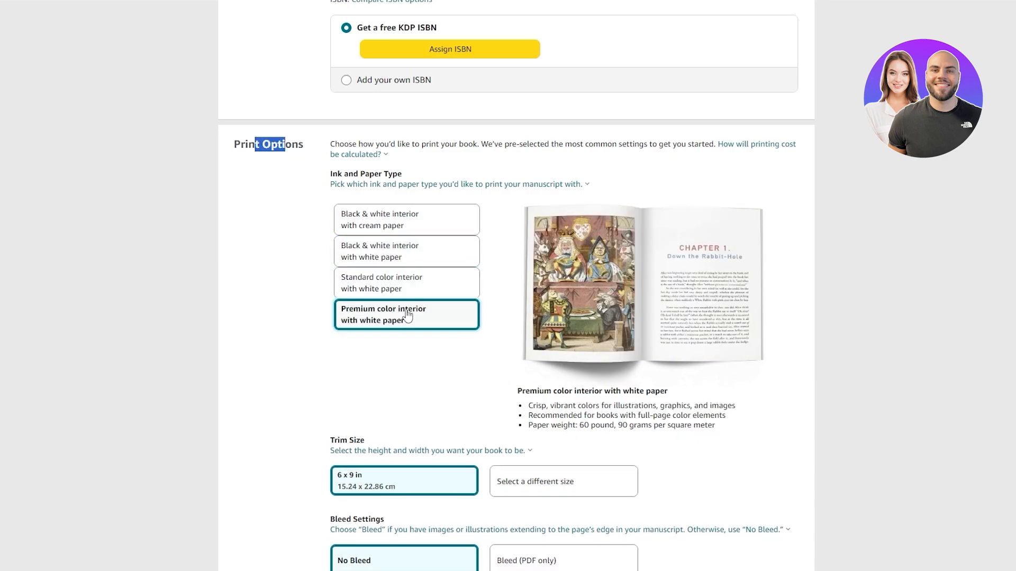
pyautogui.click(418, 262)
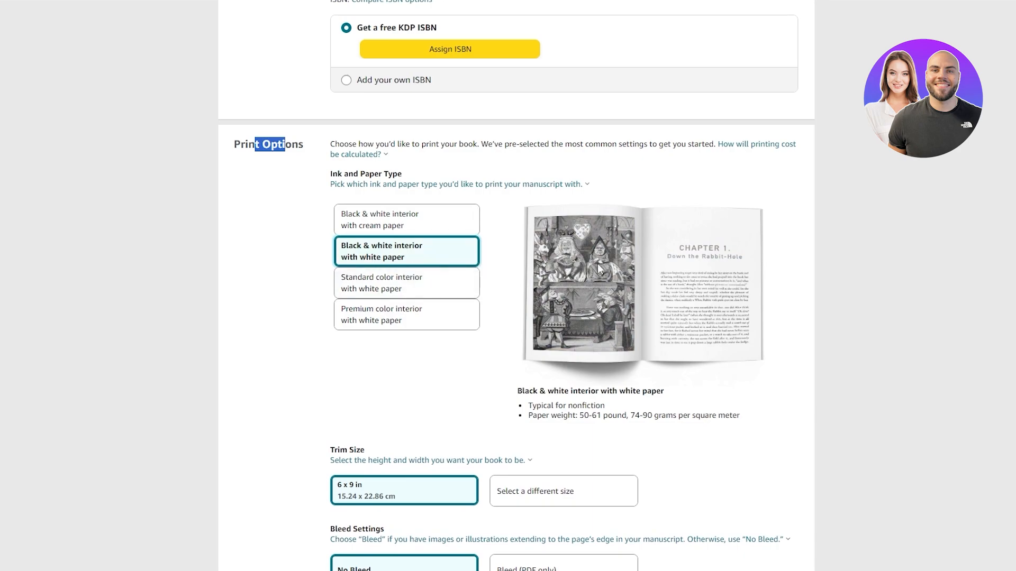
# - Review the trim size, bleed and cover finish options, and set the trim size to 5 x 8 in
pyautogui.scroll(-2, 476, 328)
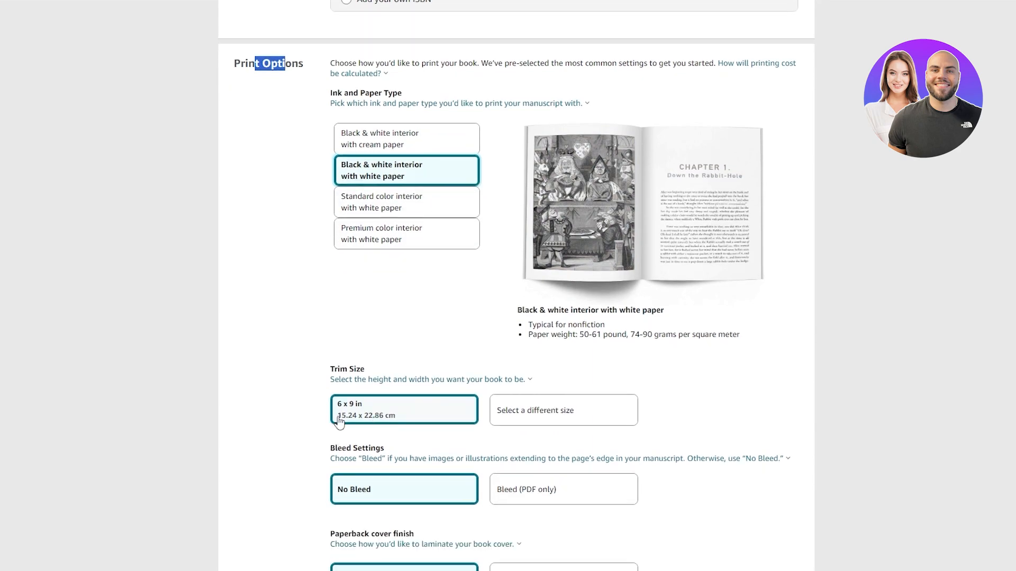
pyautogui.scroll(-3, 339, 421)
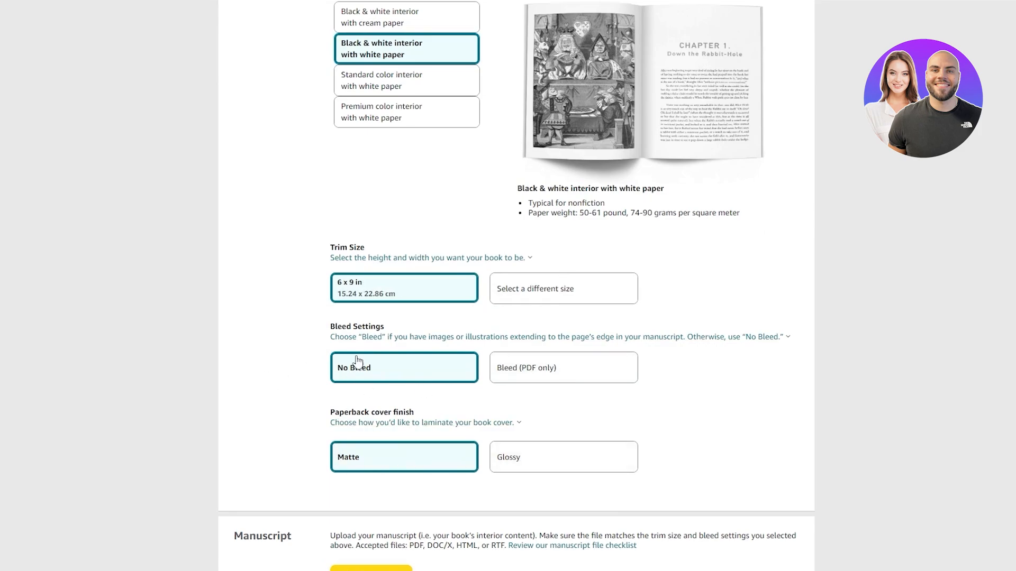
pyautogui.scroll(-2, 624, 296)
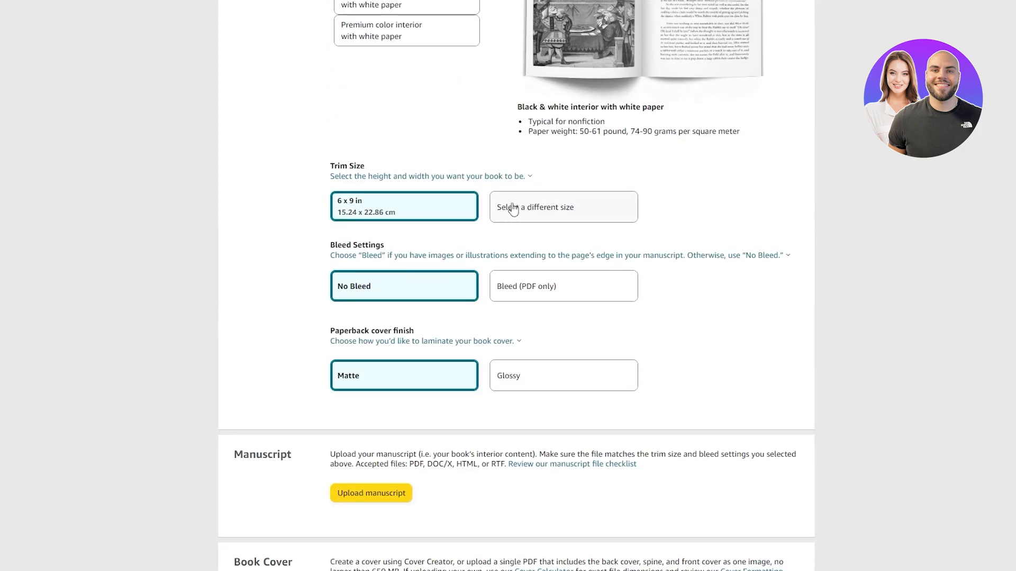
pyautogui.click(511, 207)
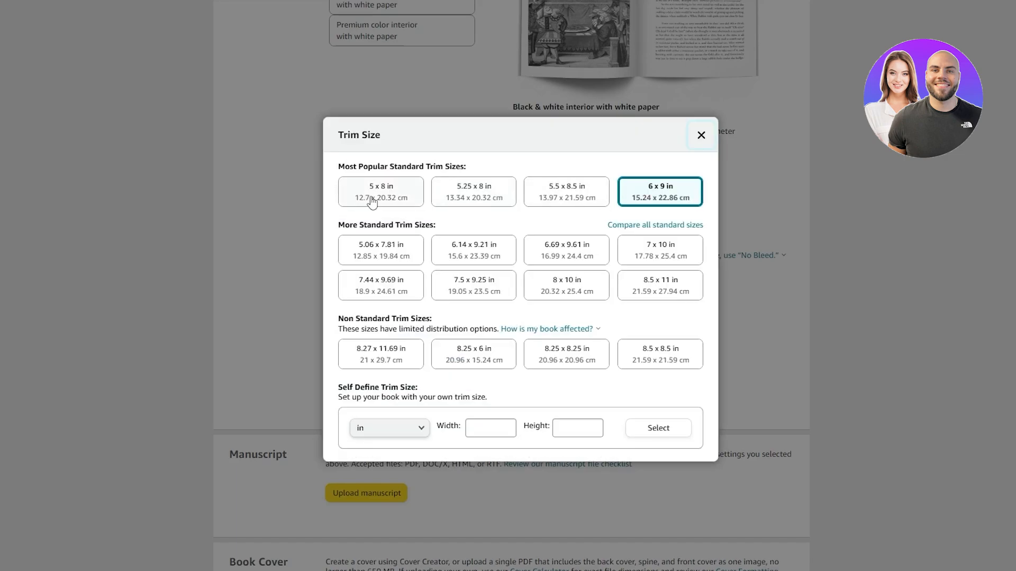
pyautogui.click(381, 204)
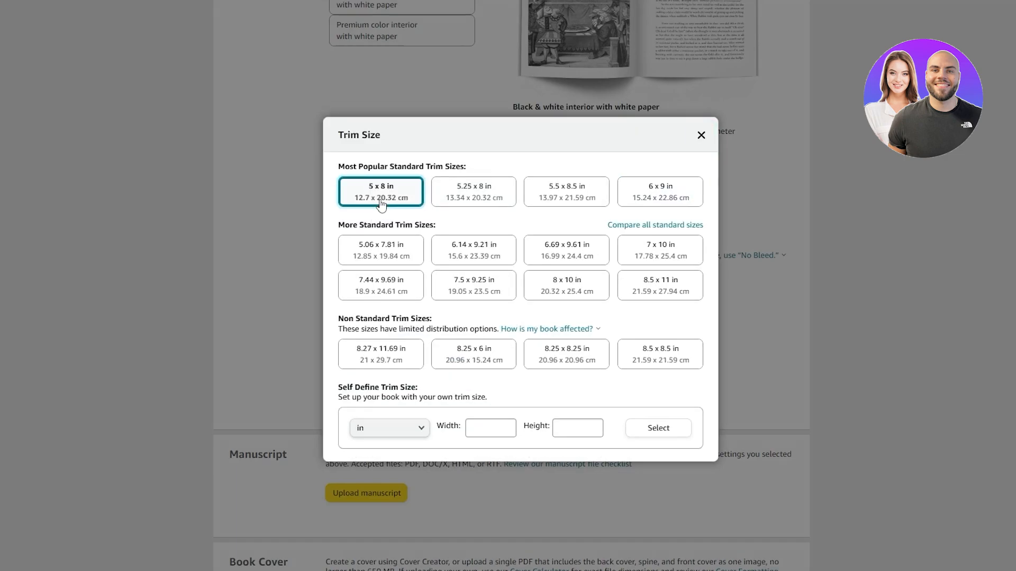
# - Launch Cover Creator for the book cover, turn off its introduction, and get the cover image from the computer
pyautogui.scroll(-3, 469, 407)
pyautogui.scroll(-3, 469, 405)
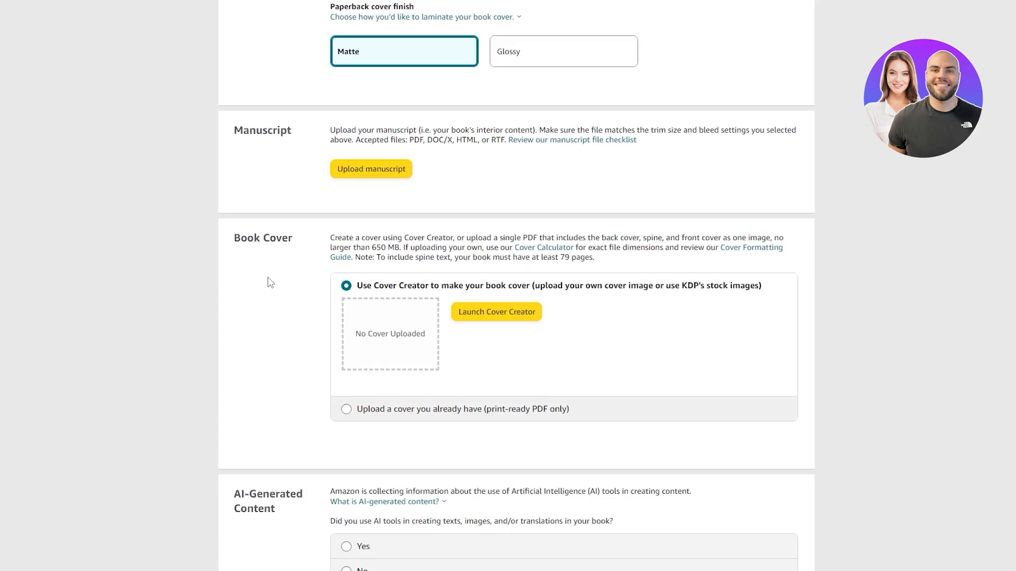
pyautogui.click(533, 316)
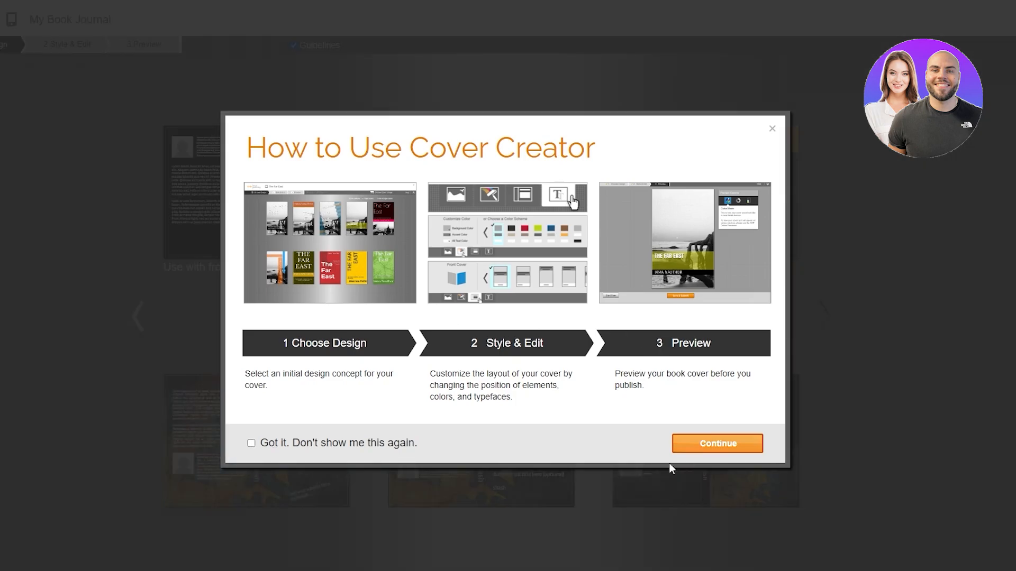
pyautogui.click(251, 444)
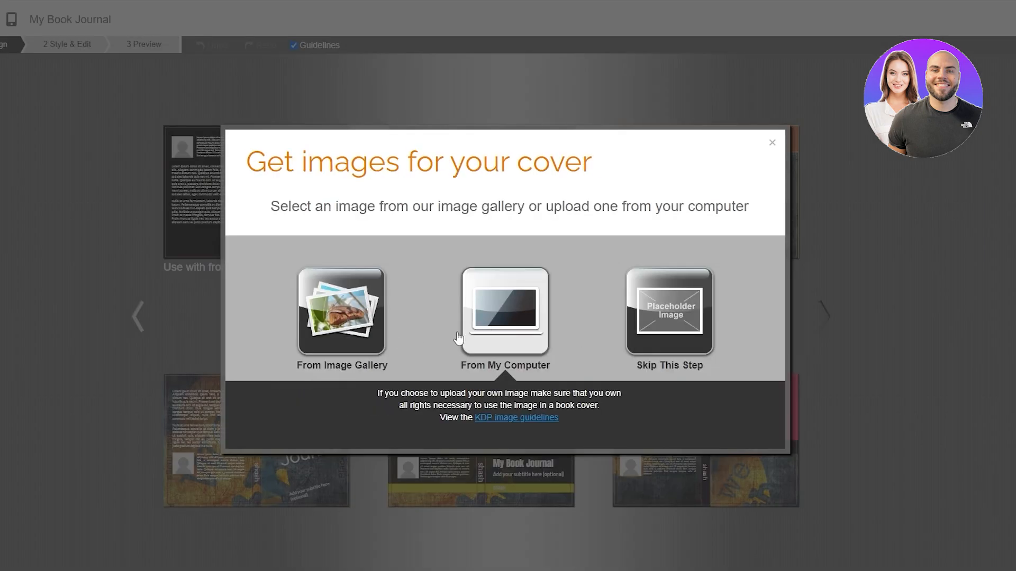
pyautogui.click(524, 320)
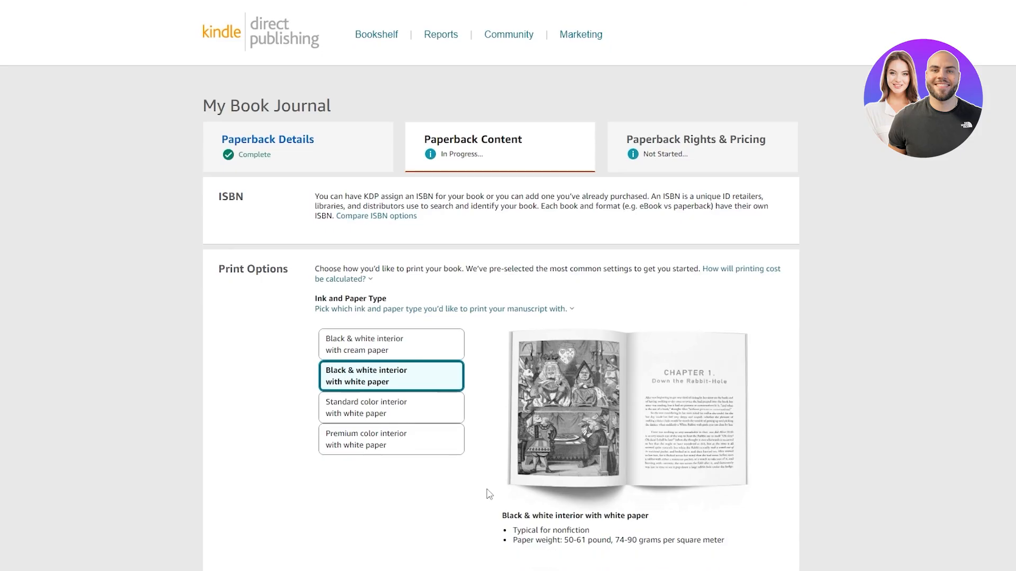
# - Upload the book's manuscript file from the Documents folder inside Downloads
pyautogui.scroll(-12, 516, 420)
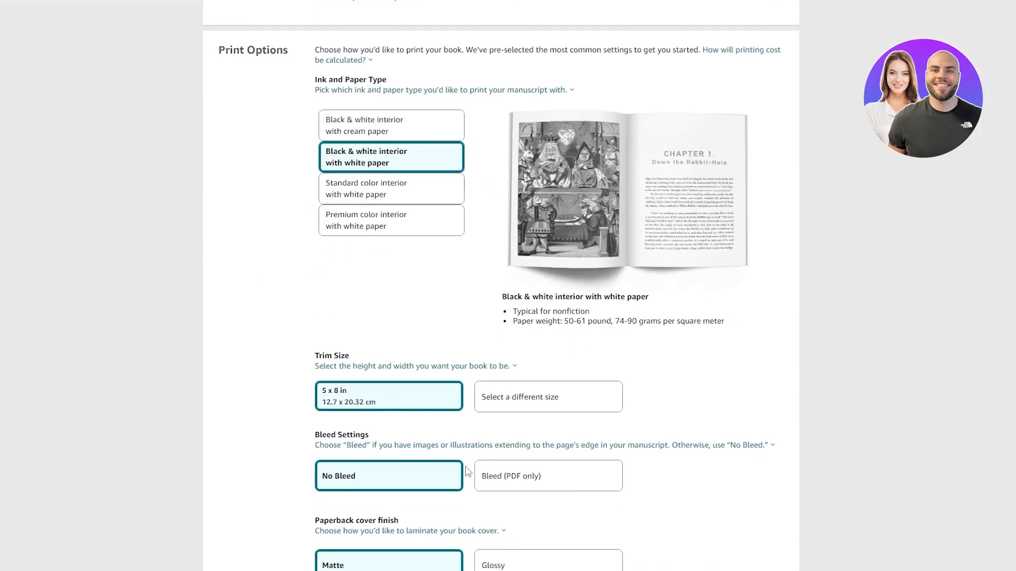
pyautogui.scroll(1, 517, 420)
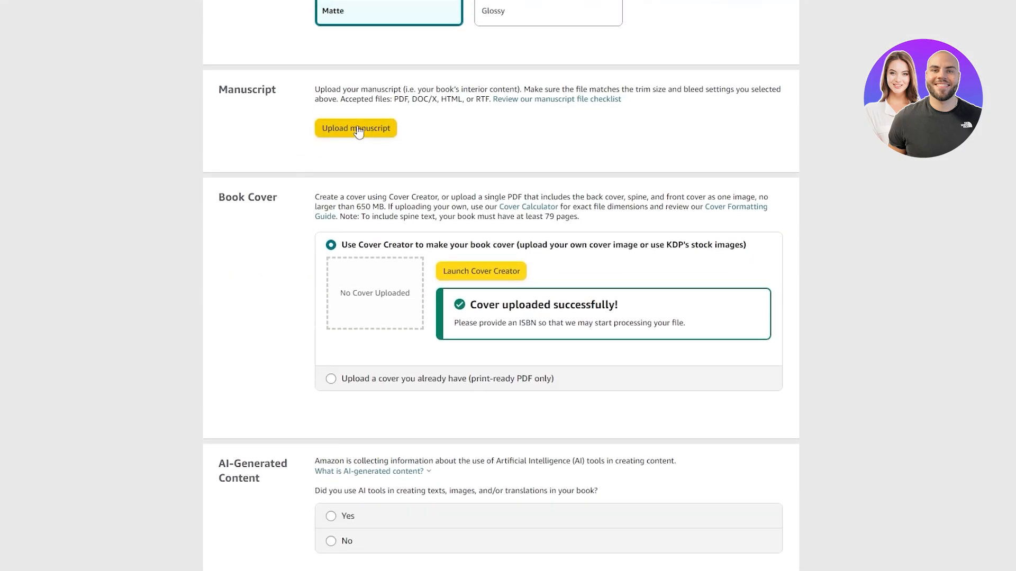
pyautogui.click(325, 131)
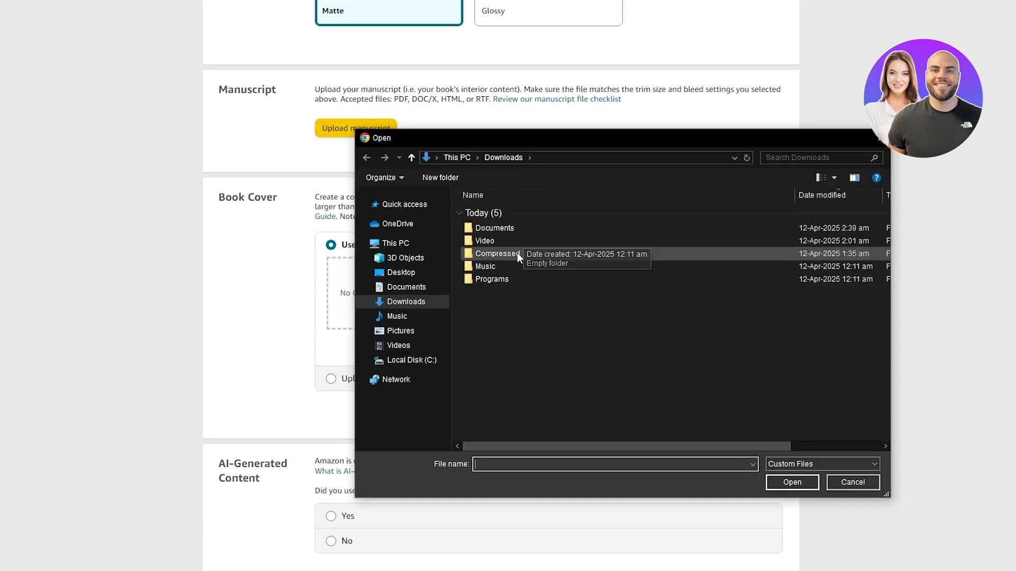
pyautogui.doubleClick(519, 253)
pyautogui.hotkey('alt', 'Left')
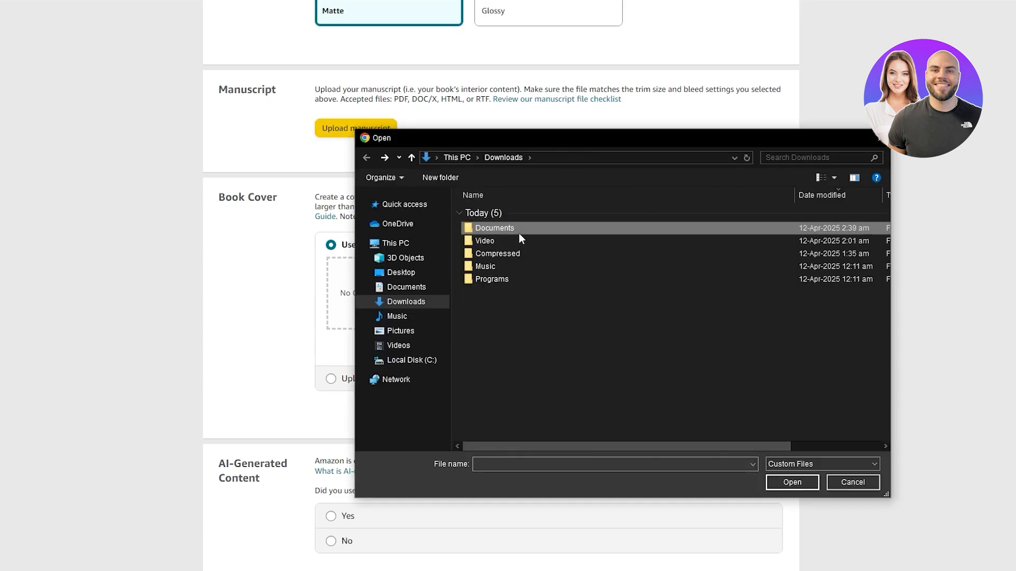
pyautogui.doubleClick(519, 233)
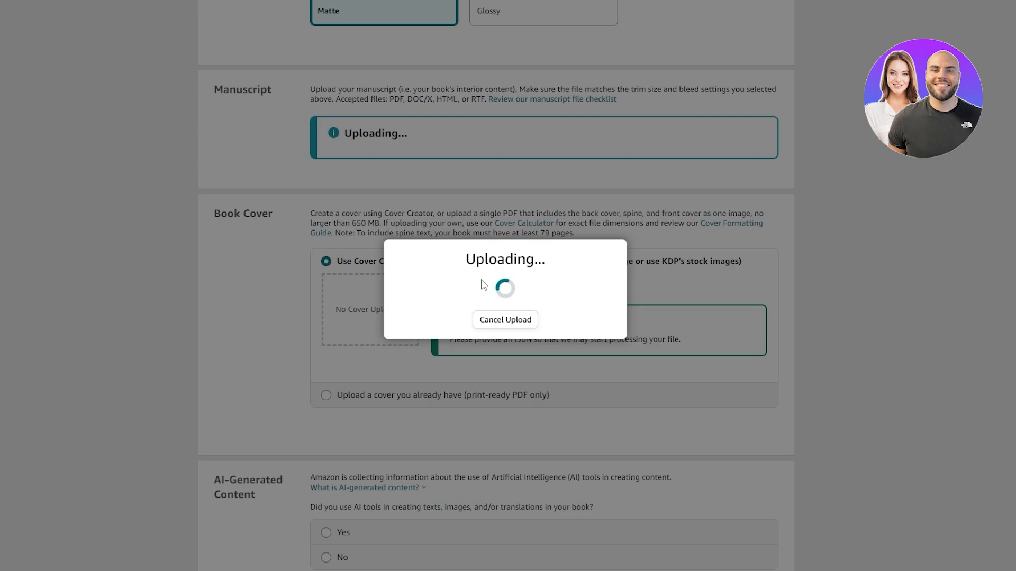
pyautogui.scroll(-5, 500, 339)
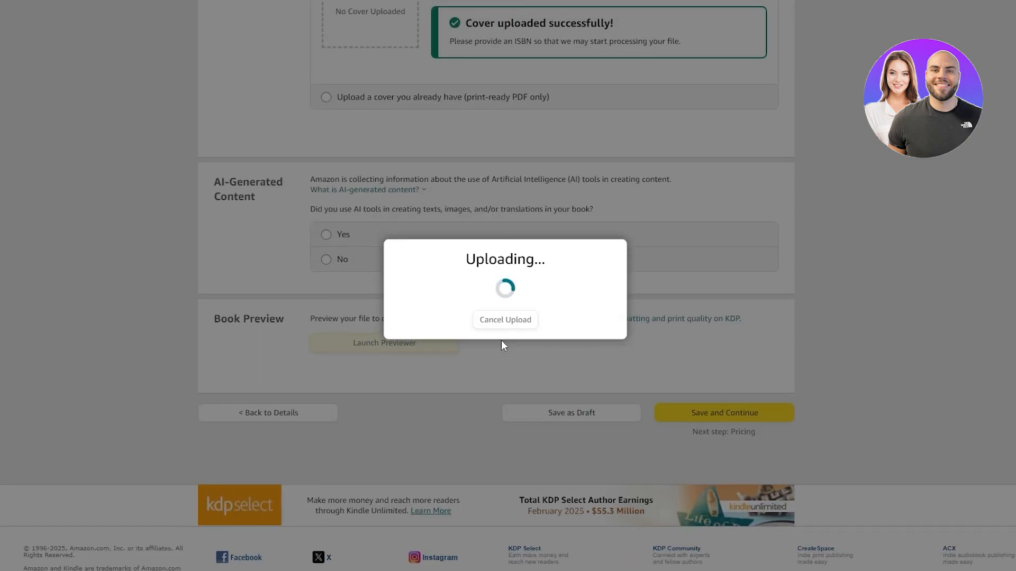
pyautogui.scroll(17, 707, 450)
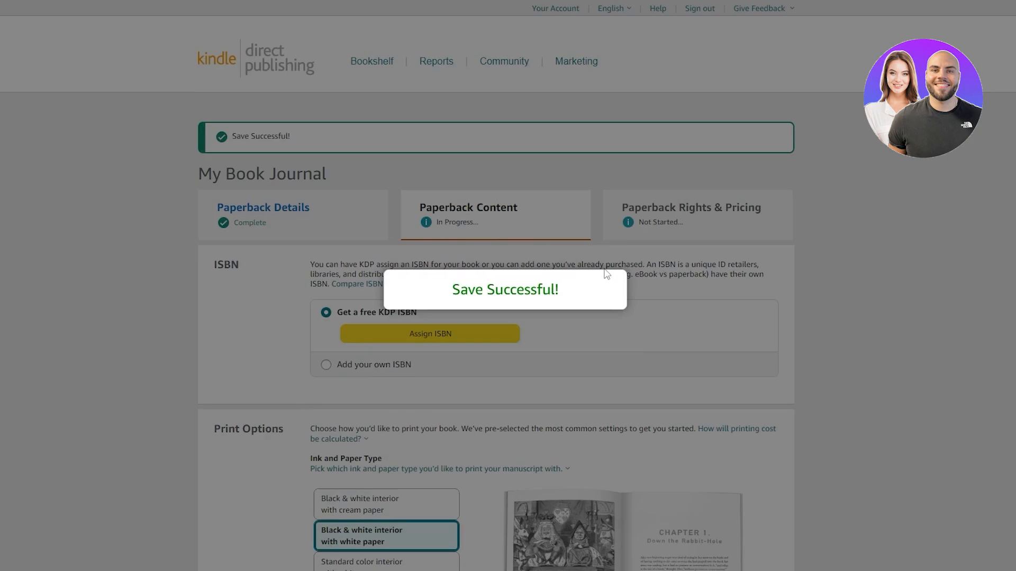
# - Answer No to the use of AI tools in the book, and try to save and continue to pricing
pyautogui.click(604, 271)
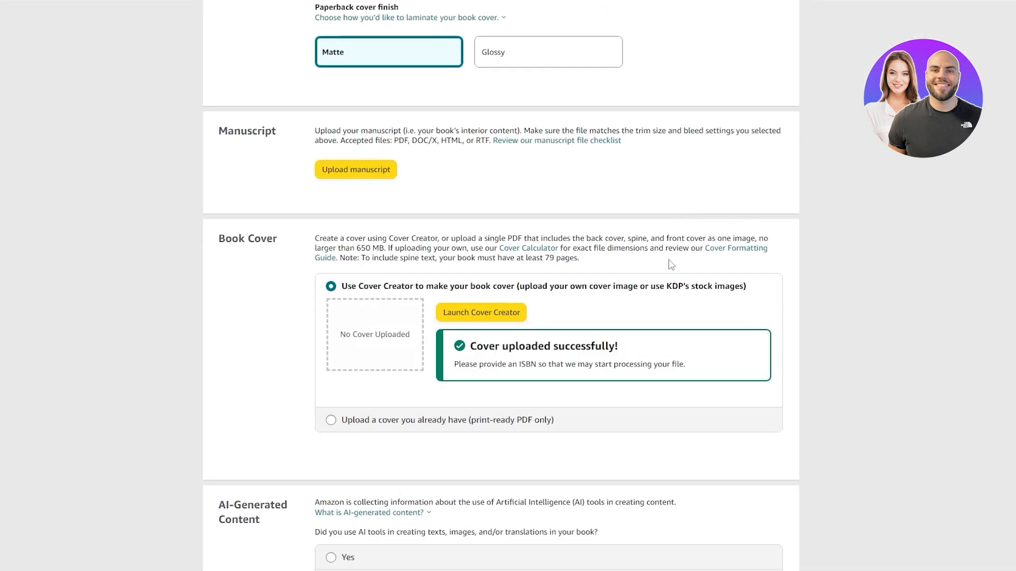
pyautogui.scroll(-1, 572, 463)
pyautogui.scroll(-7, 575, 468)
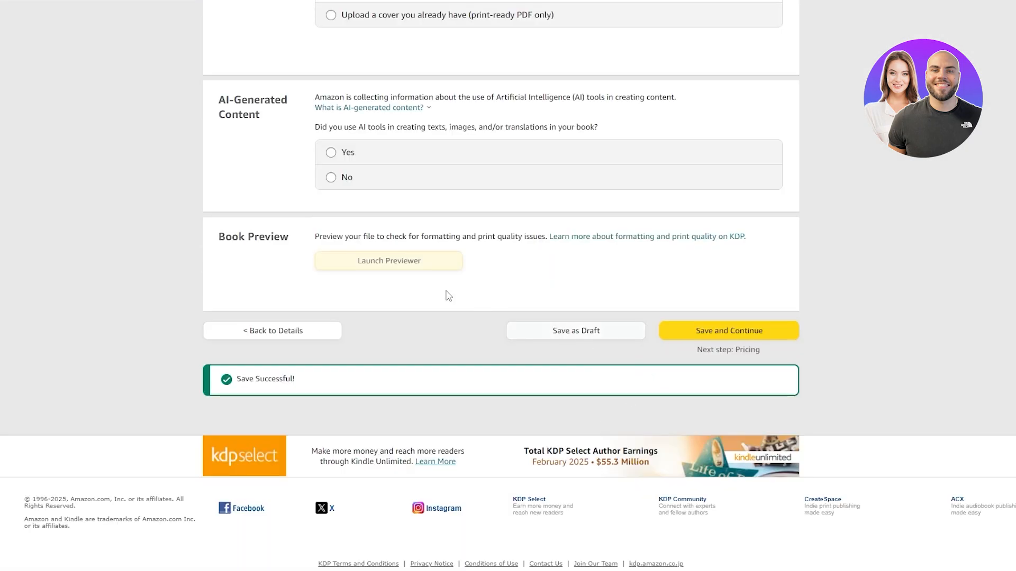
pyautogui.click(327, 180)
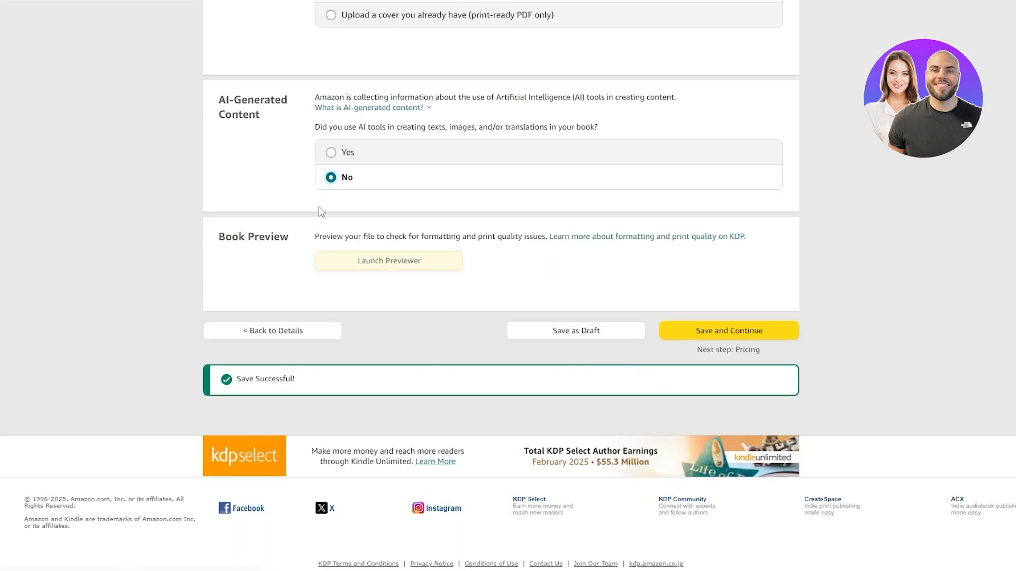
pyautogui.click(691, 334)
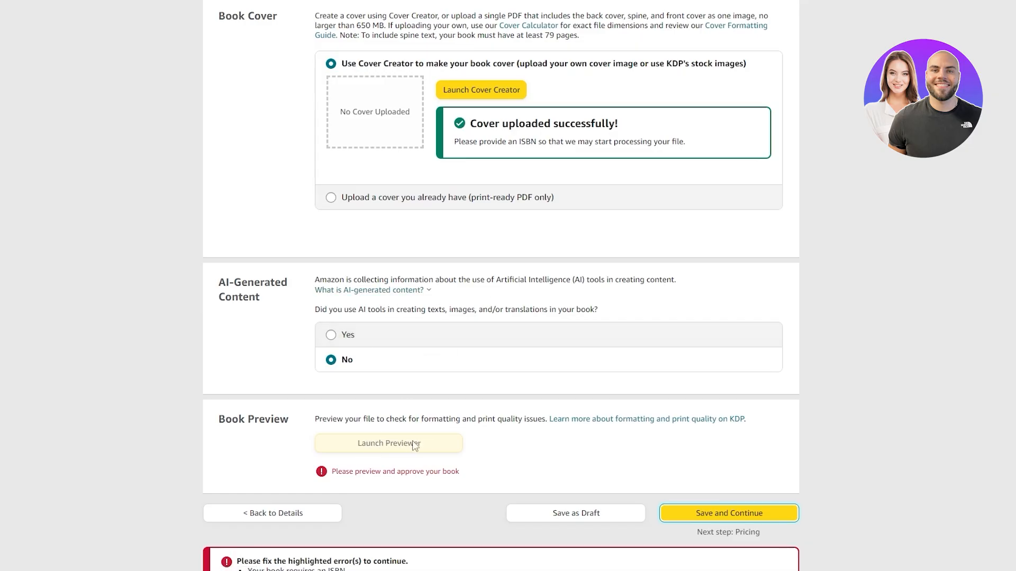
# - Check the book preview section, the listed content errors and the Paperback Rights & Pricing stage
pyautogui.moveTo(345, 418); pyautogui.dragTo(432, 423)
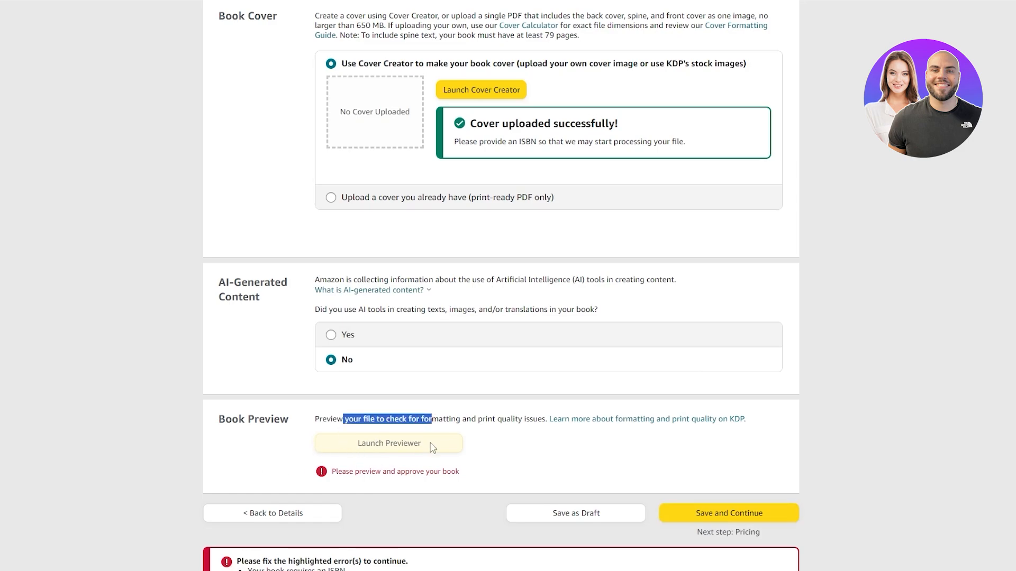
pyautogui.click(410, 425)
pyautogui.scroll(20, 501, 285)
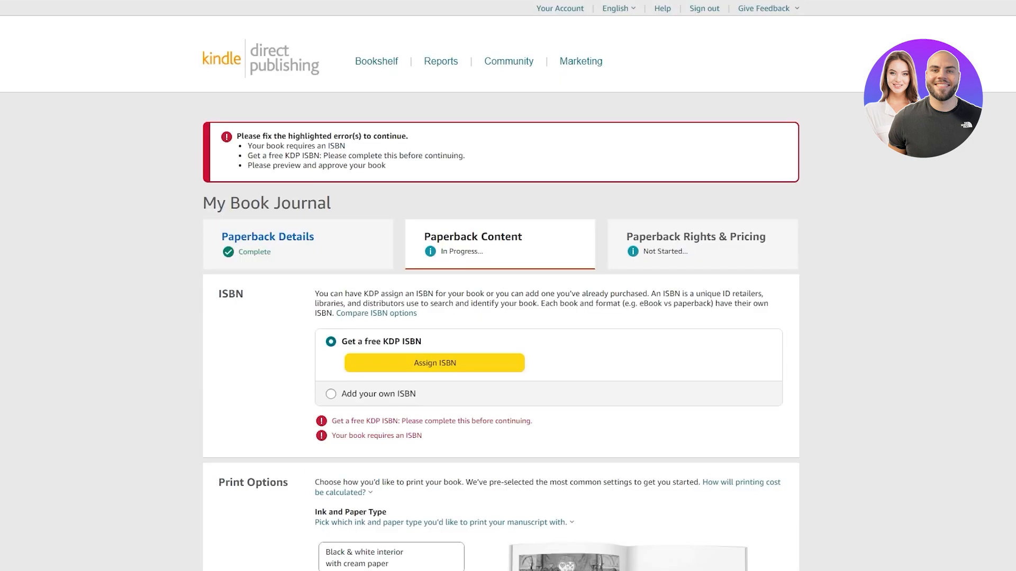
pyautogui.moveTo(621, 238); pyautogui.dragTo(766, 231)
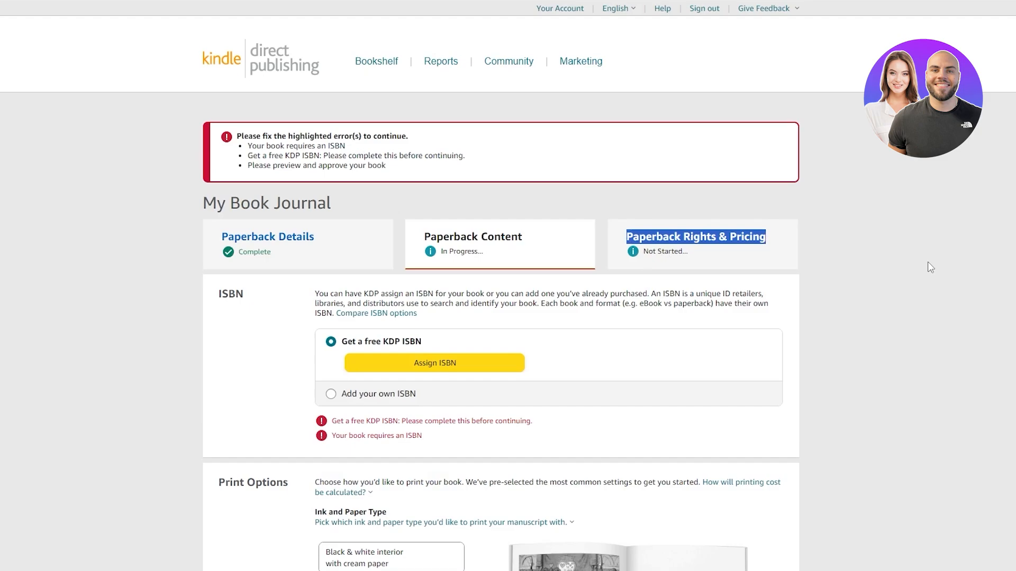